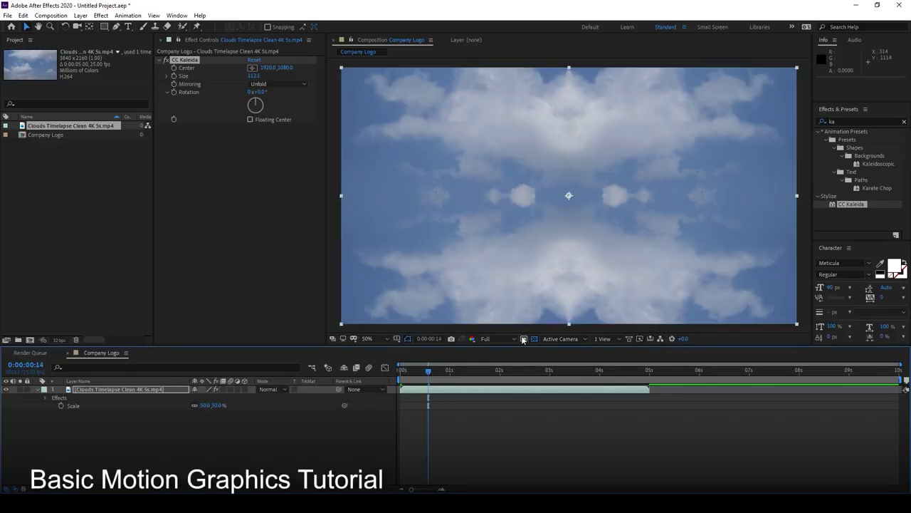
- Frame the MY COMPANY logo with a black solid vignette whose ellipse mask is feathered 260 pixels
left_click(500, 339)
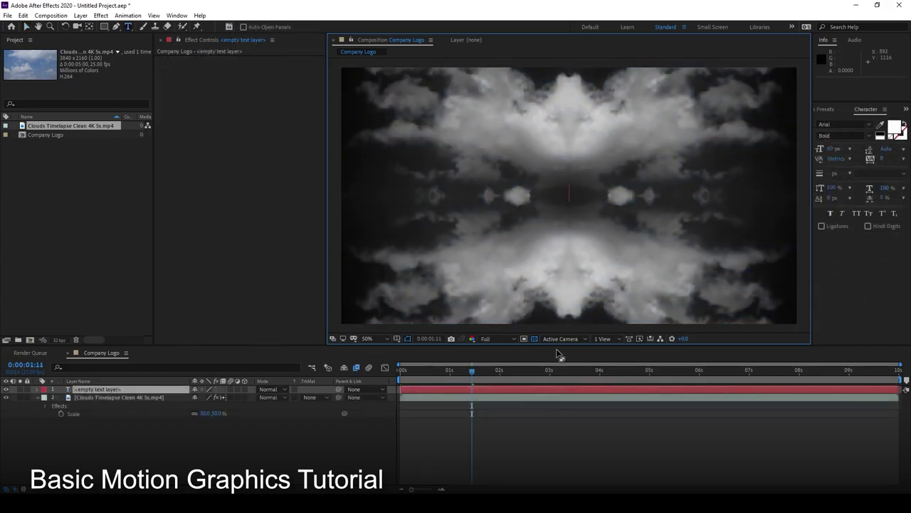
type("MY COMPANY")
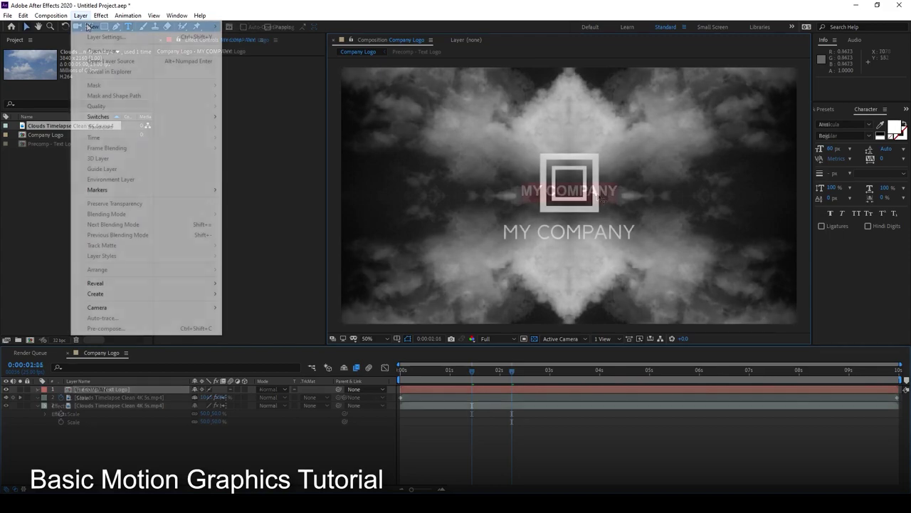
mouse_move(89, 27)
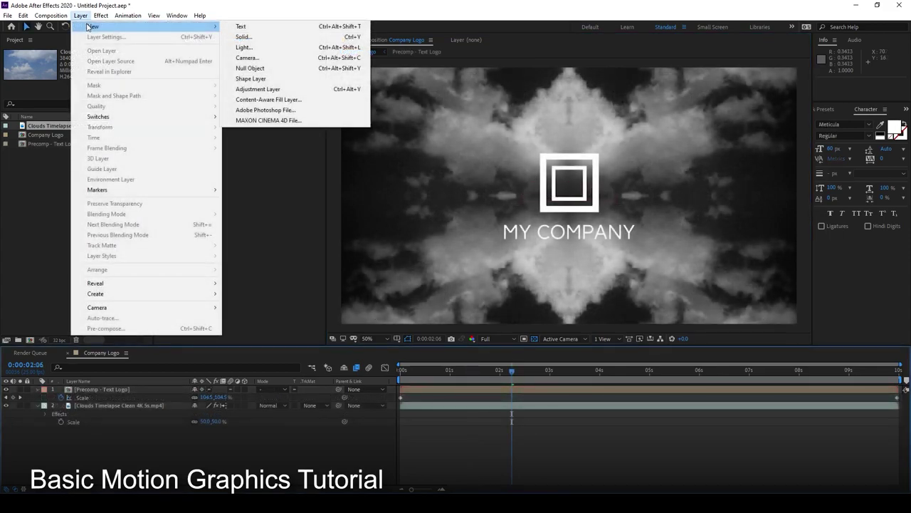
left_click(273, 36)
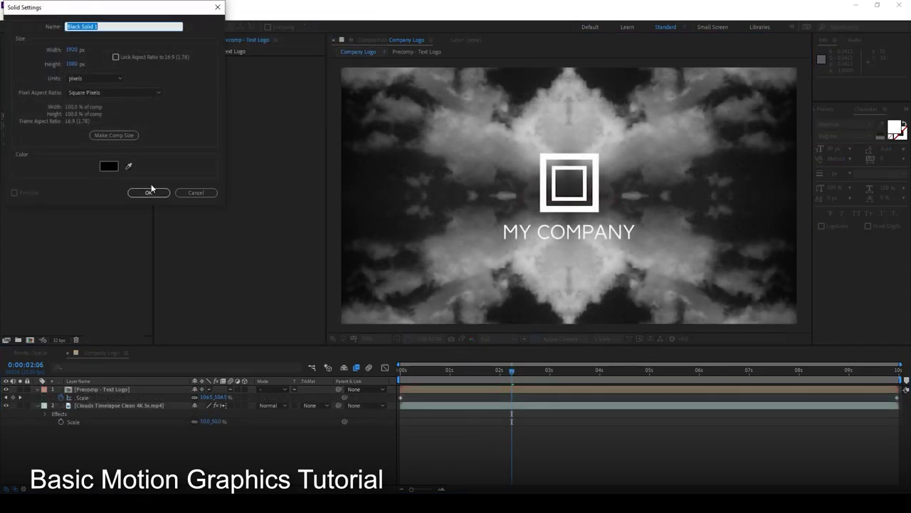
left_click(148, 192)
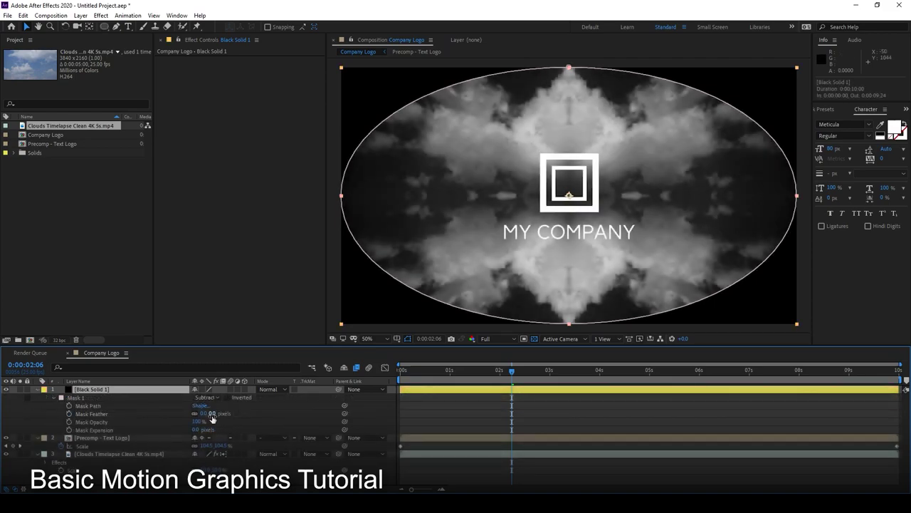
left_click_drag(212, 415, 329, 411)
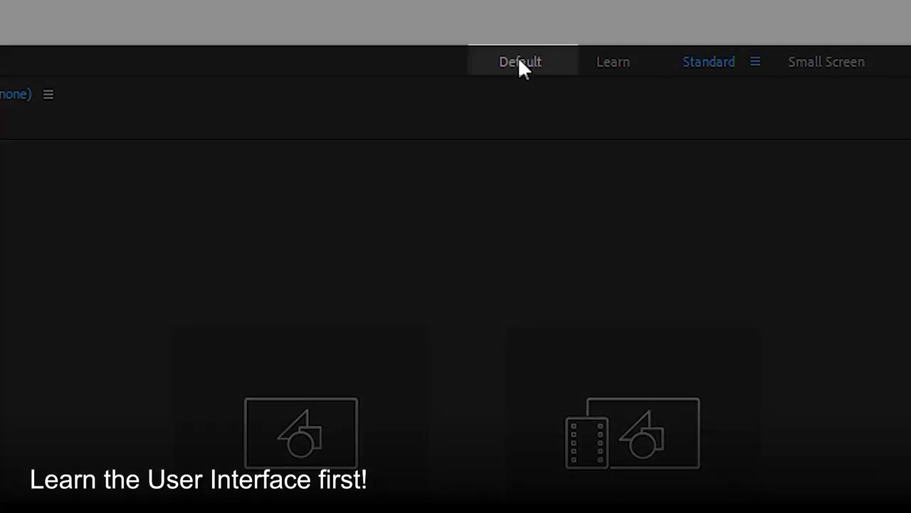
- Switch to the Default workspace and expand the Align, Effects & Presets, Preview, Audio and Info panels
left_click(591, 26)
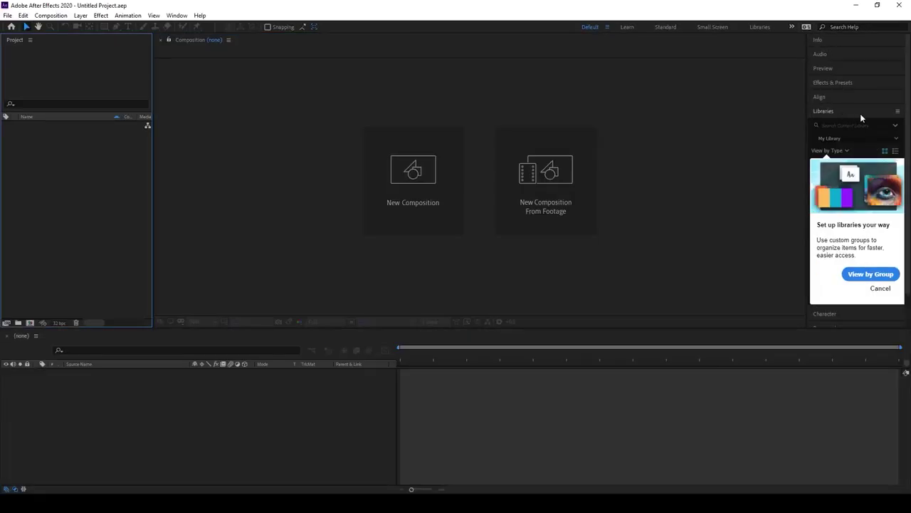
left_click(827, 97)
left_click(840, 81)
left_click(843, 69)
left_click(849, 54)
left_click(854, 39)
left_click(848, 103)
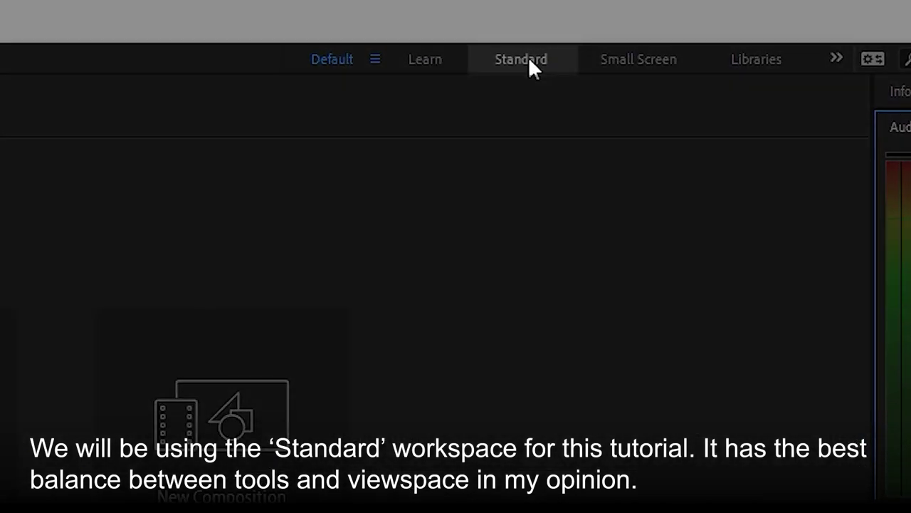
- Return to the Standard workspace and reset it to its saved layout from Window > Workspace
left_click(528, 56)
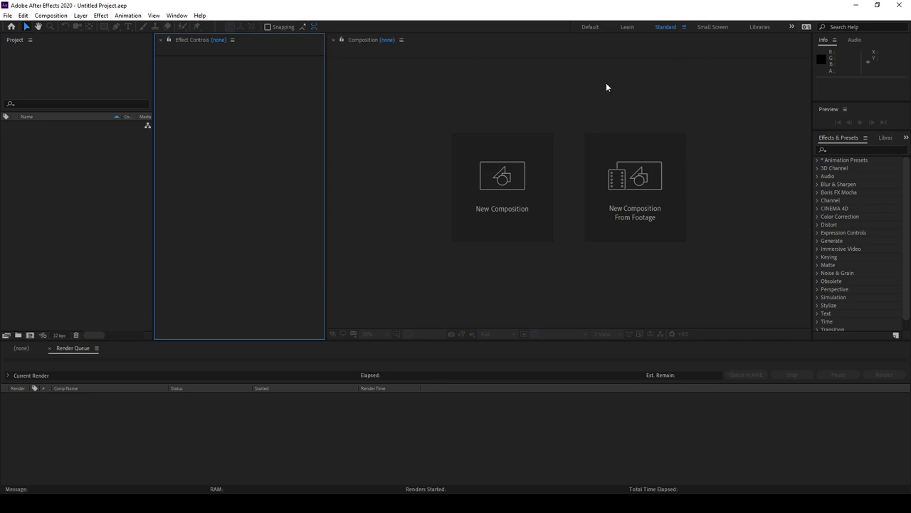
left_click(155, 16)
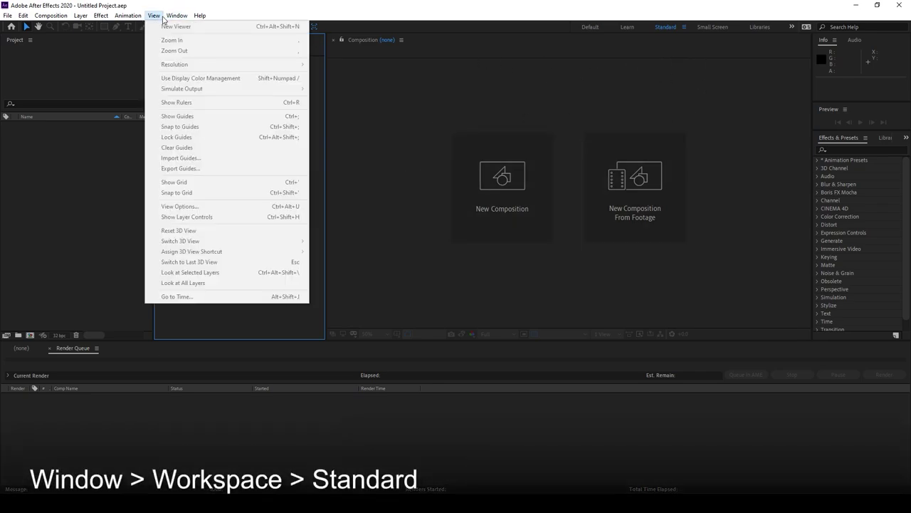
mouse_move(177, 16)
mouse_move(189, 30)
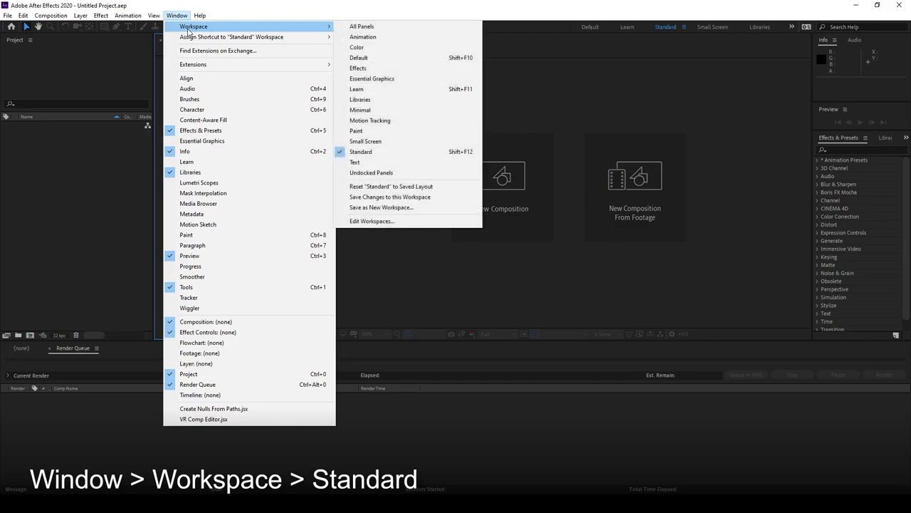
left_click(461, 188)
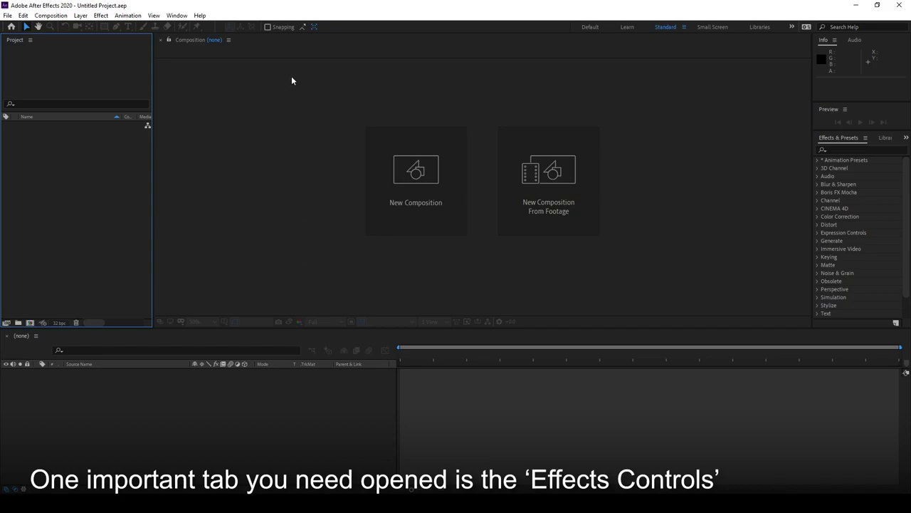
- Open the Effect Controls panel and dock it between the Project and Composition panels
left_click(177, 15)
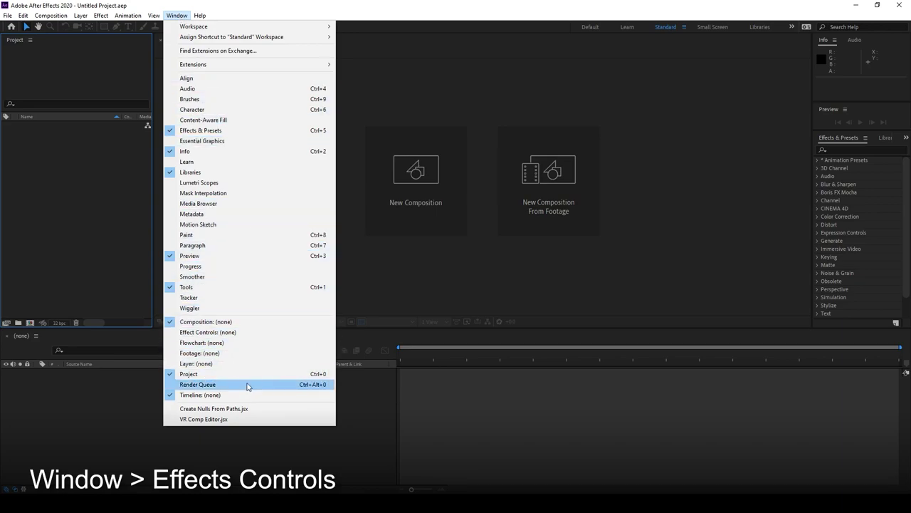
left_click(257, 333)
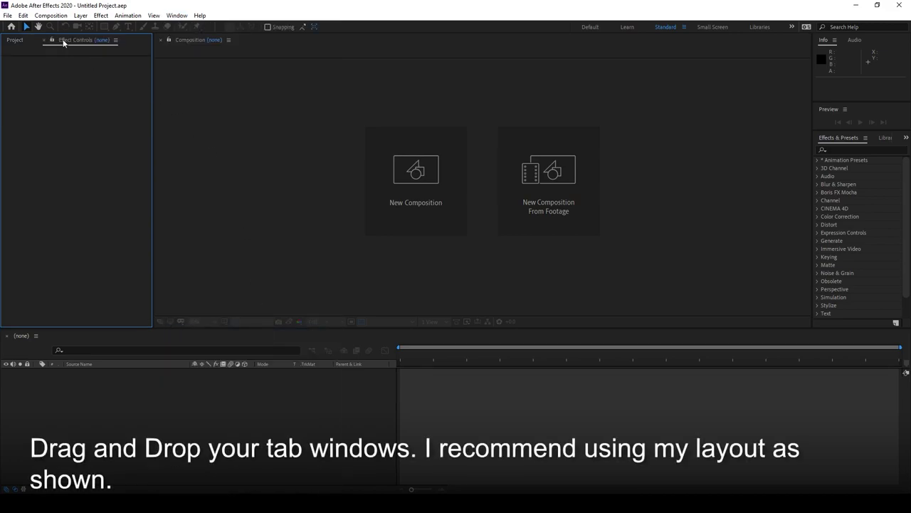
left_click_drag(62, 41, 164, 173)
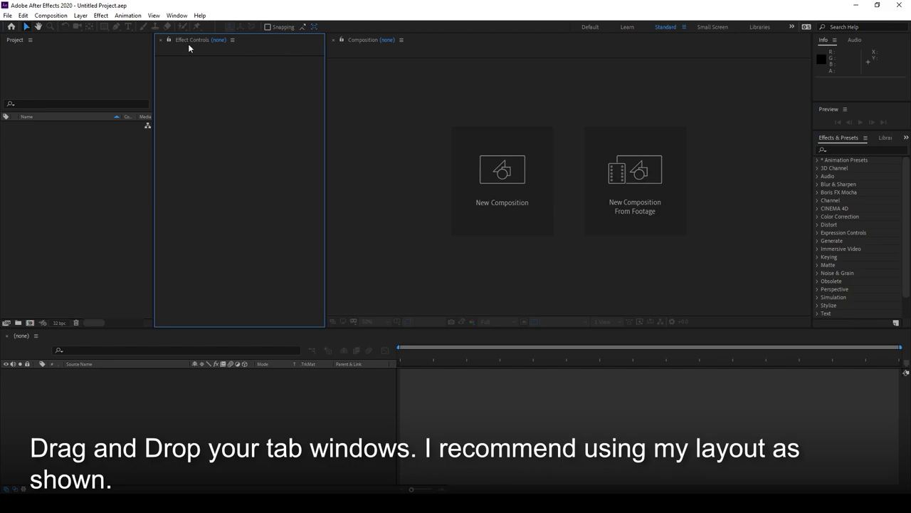
left_click(356, 84)
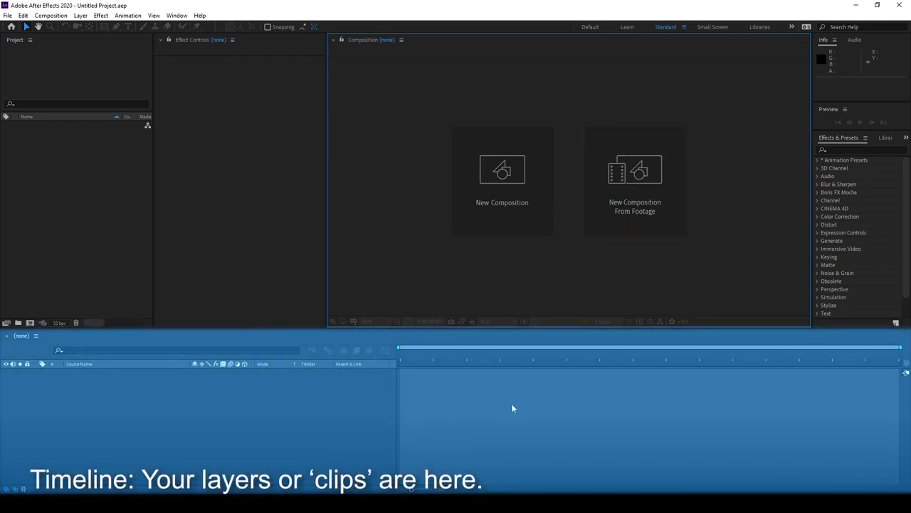
left_click(519, 408)
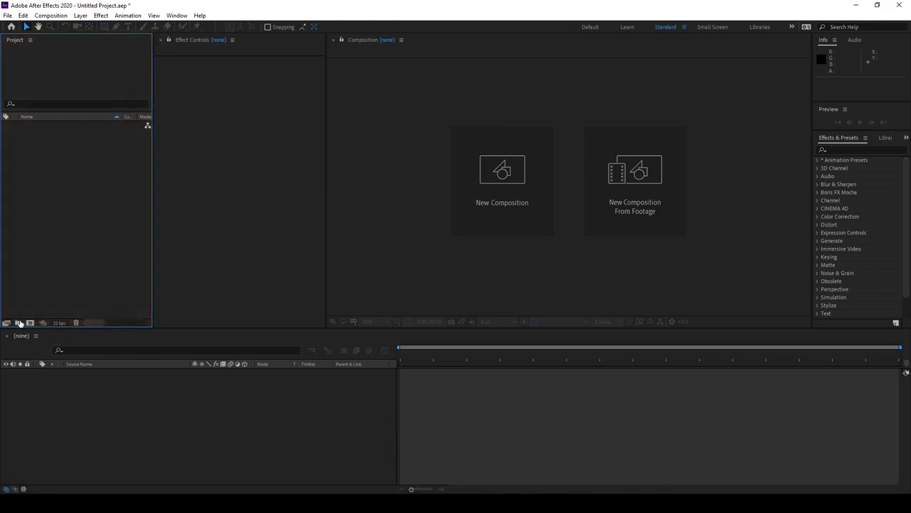
- Create folders Untitled 1 through Untitled 6, each nested inside the previous one
double_click(19, 322)
left_click(41, 126)
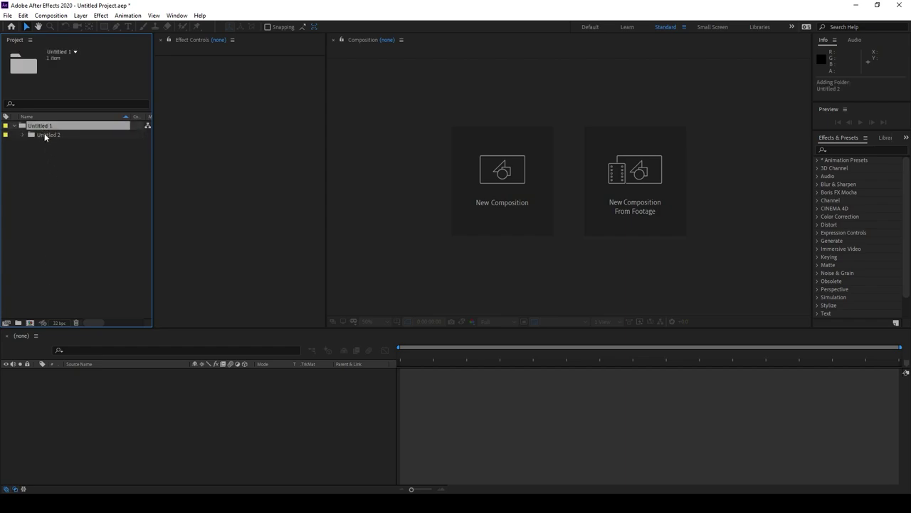
left_click(44, 135)
left_click(18, 323)
double_click(18, 323)
left_click(18, 324)
- Move Untitled 5 and Untitled 6 out to the project's top level
left_click(97, 204)
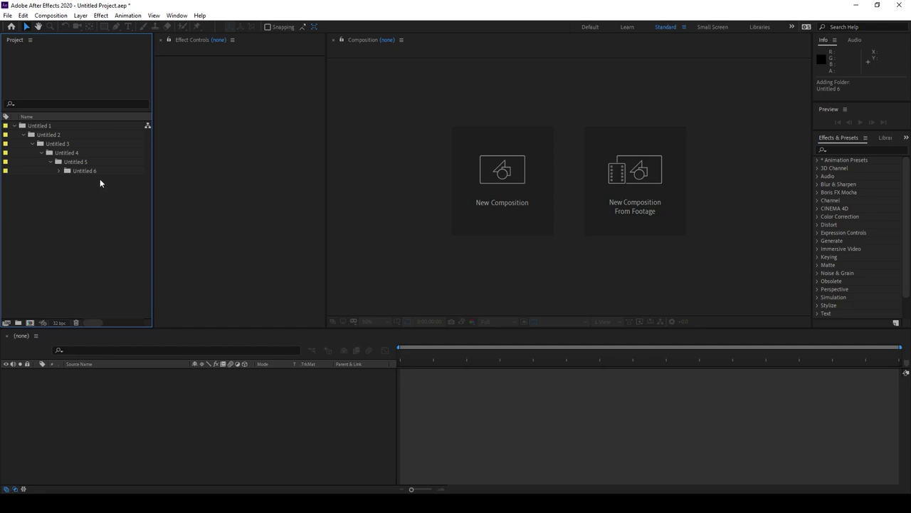
left_click_drag(84, 171, 71, 218)
left_click(47, 178)
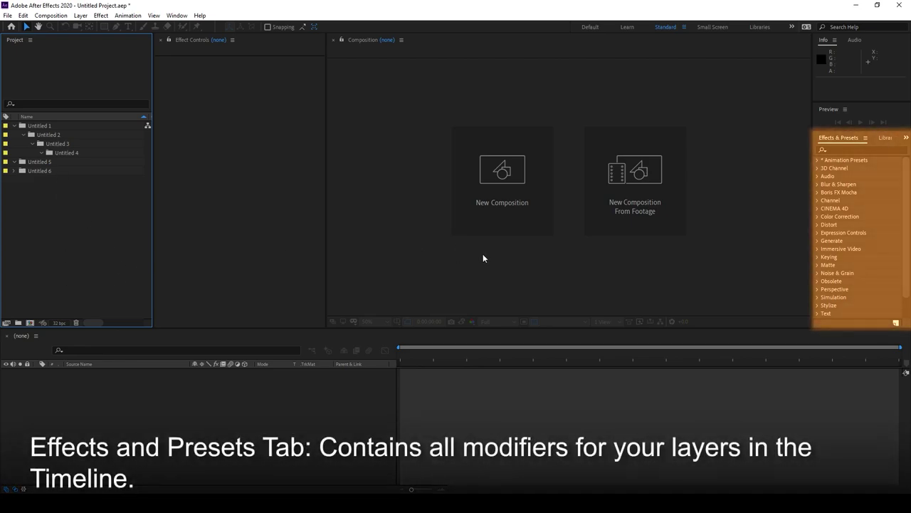
- Search Effects & Presets for 'glow' to list Glow under Stylize and VR Glow
left_click(837, 139)
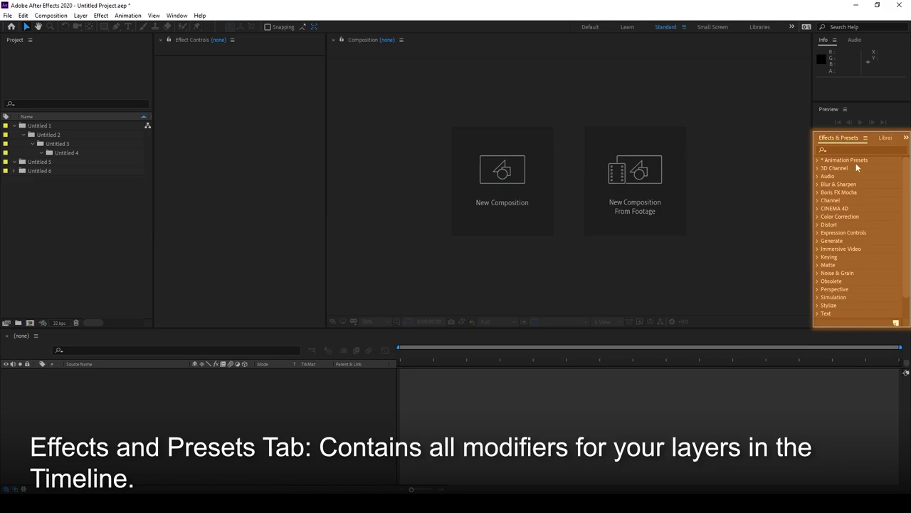
left_click(874, 149)
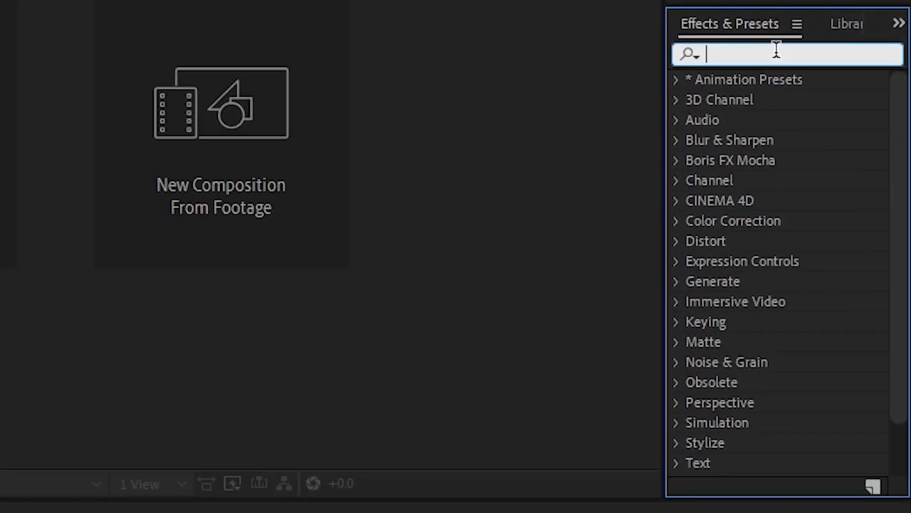
type("glow")
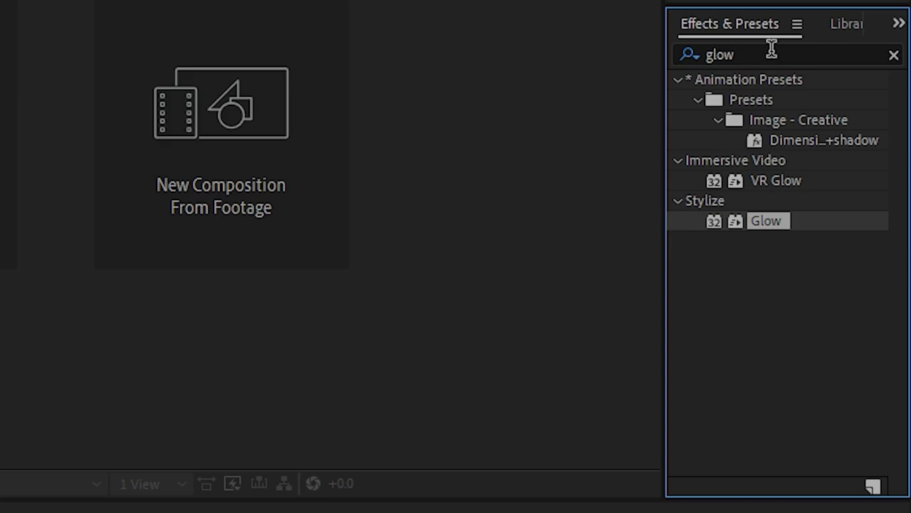
- Clear the 'glow' effect search and bring focus back to the Project panel
left_click(902, 136)
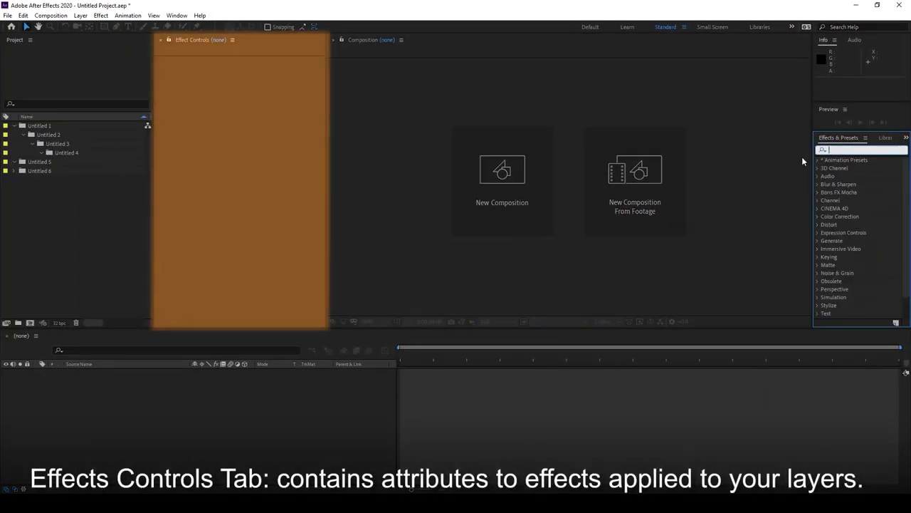
left_click(802, 136)
left_click(268, 165)
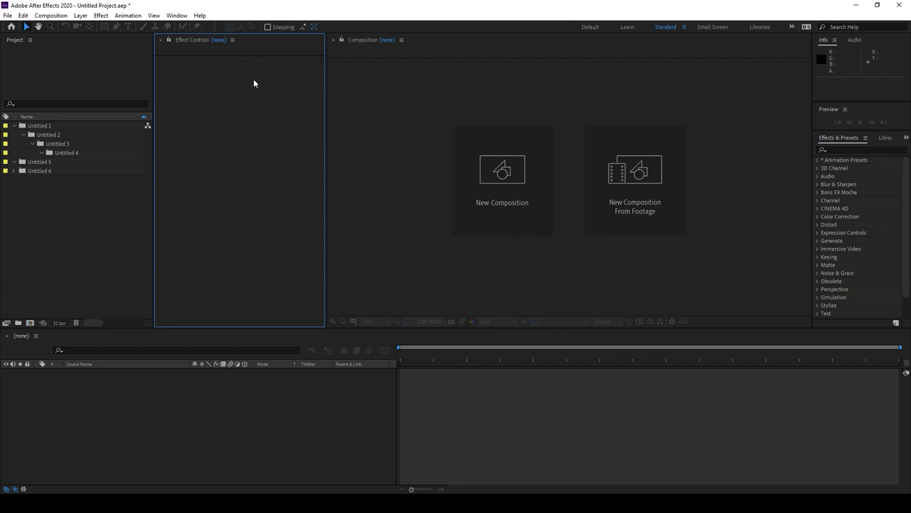
left_click(91, 226)
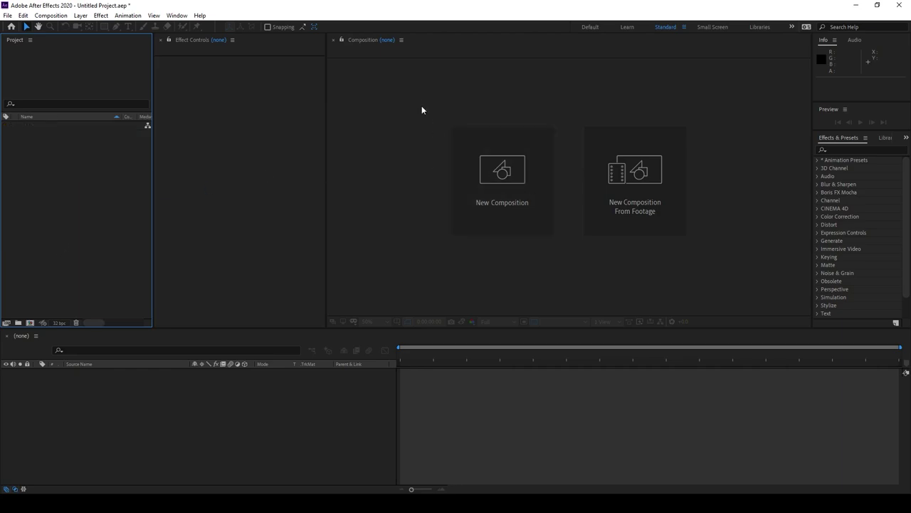
- Create Comp 1 with the HDTV 1080 25 preset: 1920×1080, 25 fps, 10 seconds
left_click(420, 101)
left_click(124, 188)
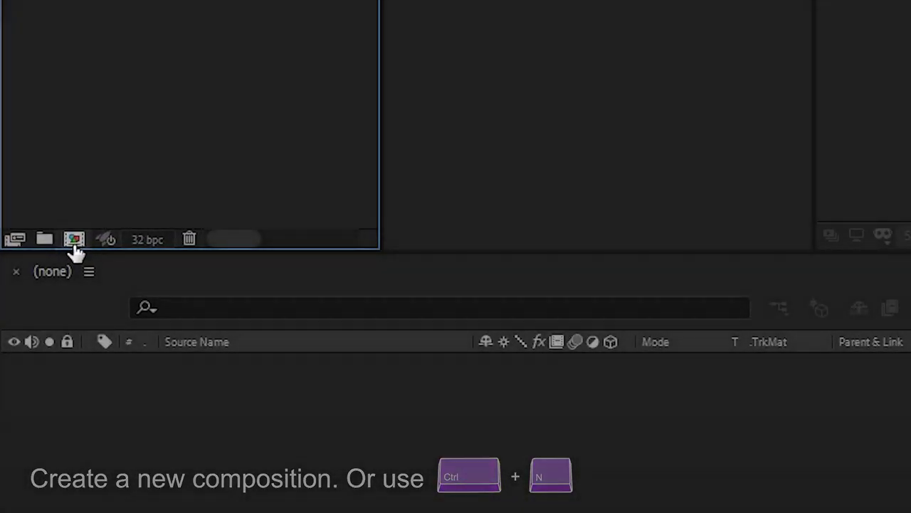
left_click(75, 243)
left_click_drag(179, 16, 397, 91)
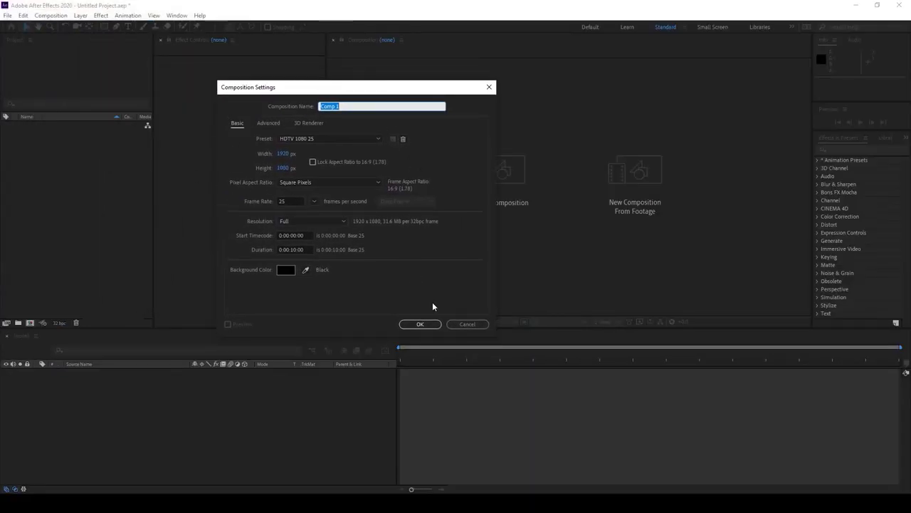
left_click(422, 326)
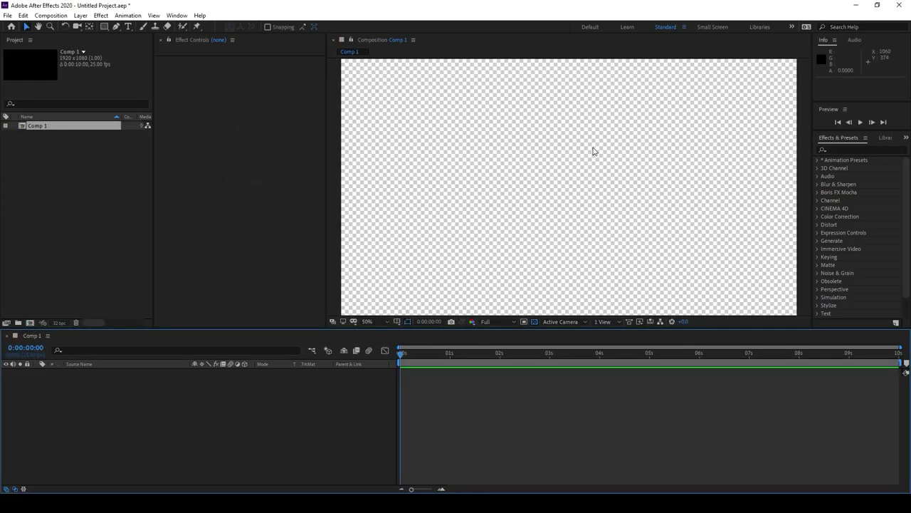
- Toggle the viewer's transparency grid off, on, and off again
left_click(534, 322)
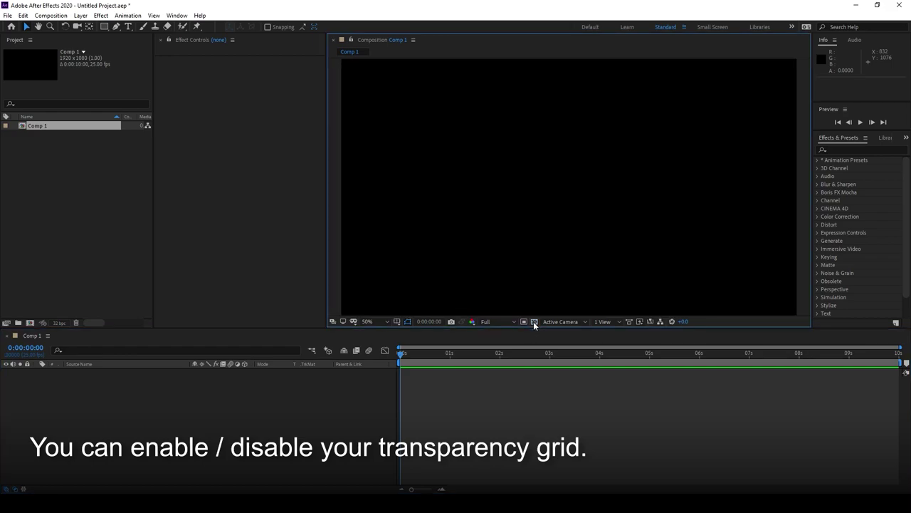
left_click(534, 322)
left_click(534, 322)
- Show the transparency grid and begin a new solid layer via Layer > New > Solid
left_click(534, 322)
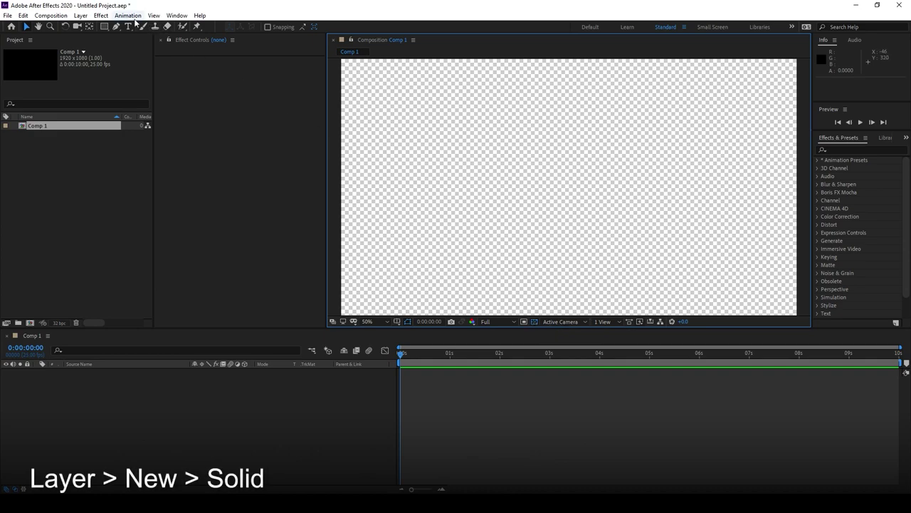
left_click(80, 16)
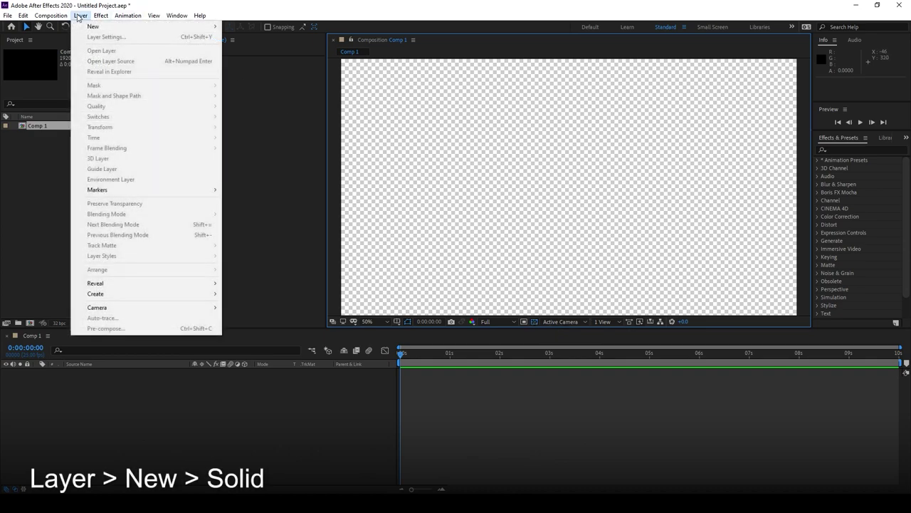
mouse_move(200, 27)
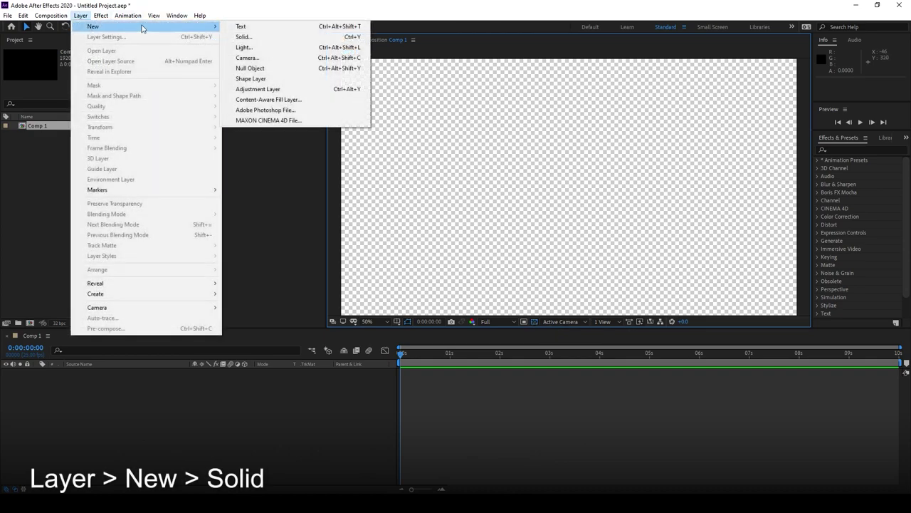
left_click(241, 37)
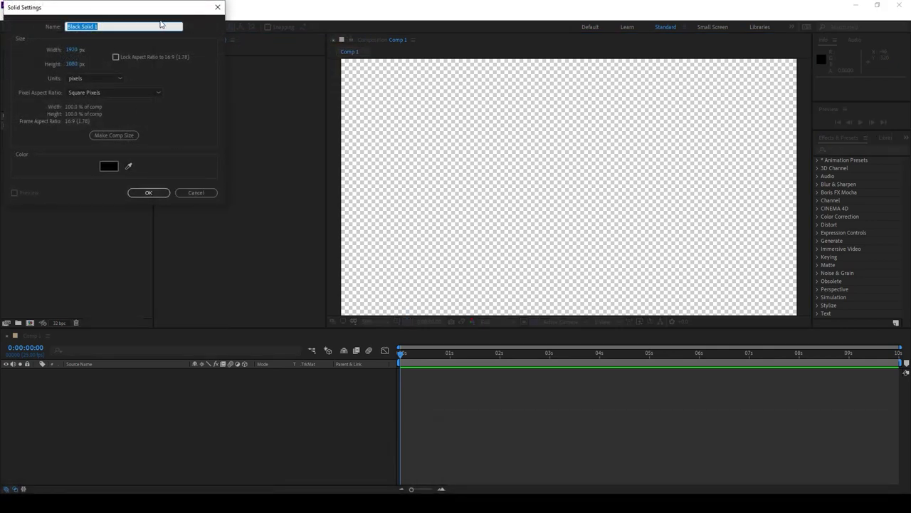
left_click_drag(159, 6, 257, 79)
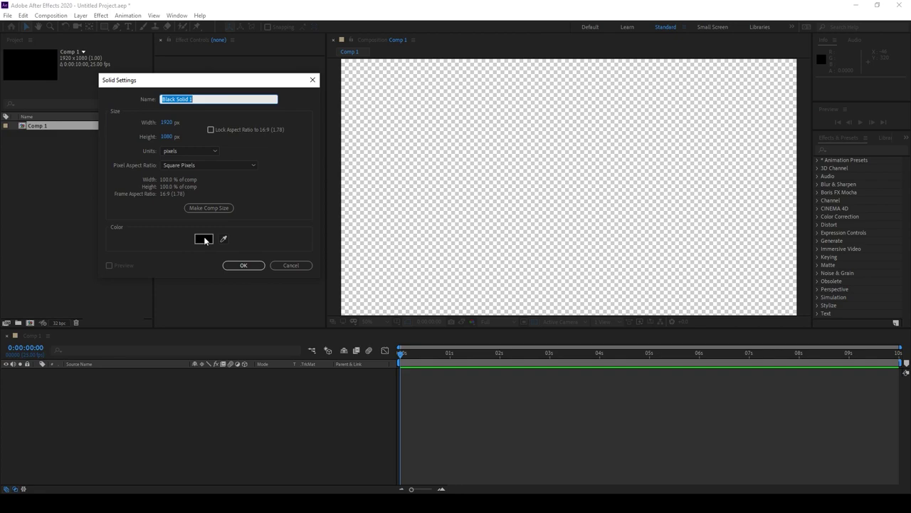
- Colour the solid dark blue #19364F and add it as Medium Gray-Royal Blue Solid 1
left_click(206, 239)
left_click(146, 63)
left_click_drag(146, 63, 148, 75)
left_click_drag(116, 91, 94, 106)
left_click(212, 27)
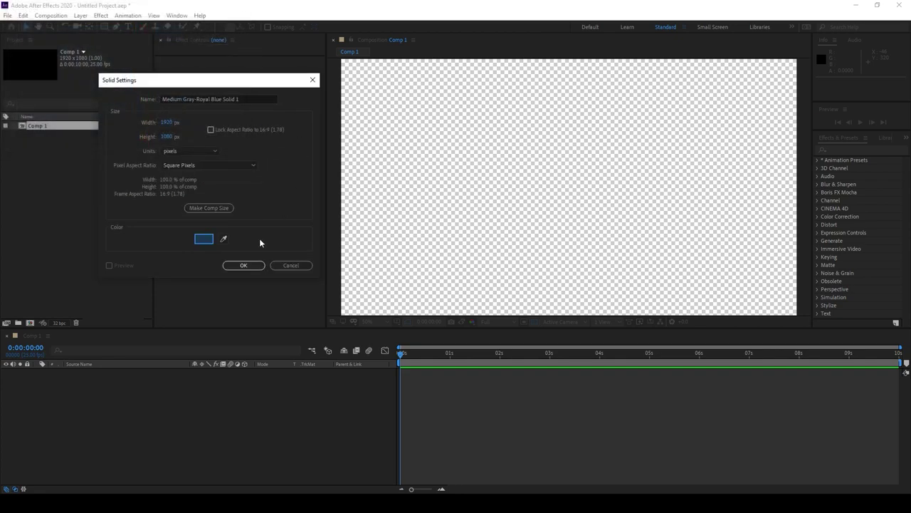
left_click(242, 266)
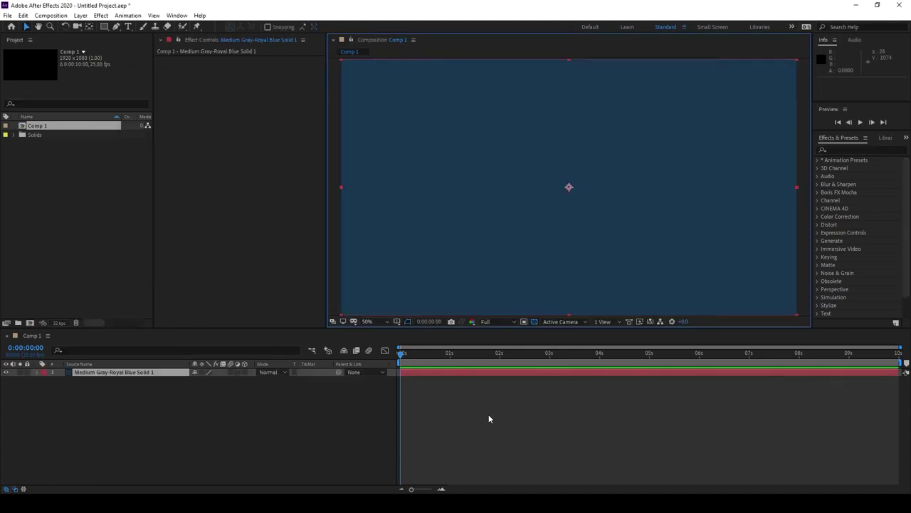
left_click(489, 413)
left_click(117, 373)
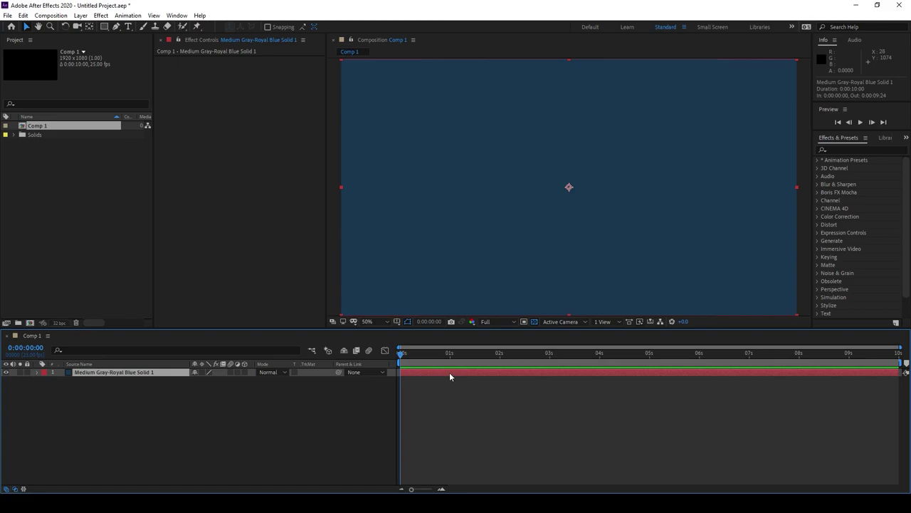
- Shift the solid to start at 0:00:02:20 and briefly preview the playback
left_click_drag(449, 373, 579, 369)
left_click(415, 369)
key("space")
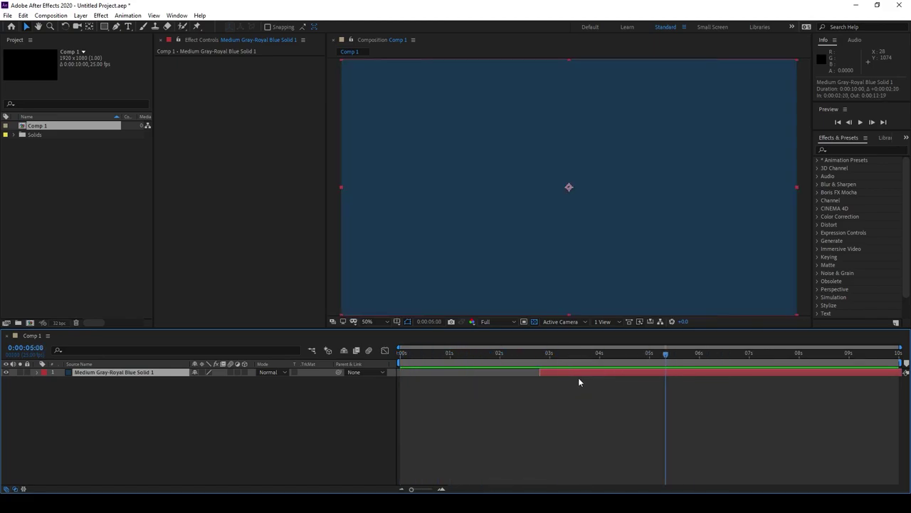
key("space")
- Move the solid back to 0:00:00:00, preview the comp, and return to the start
left_click_drag(576, 377, 430, 382)
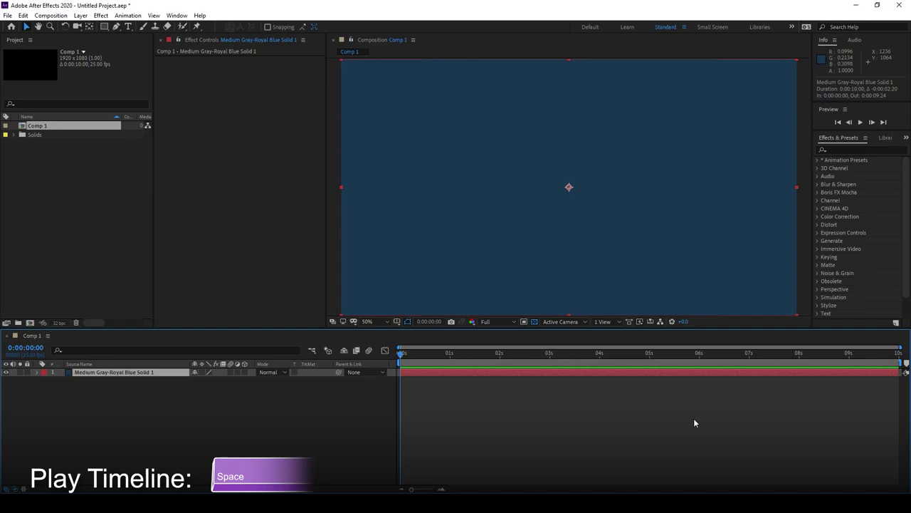
key("space")
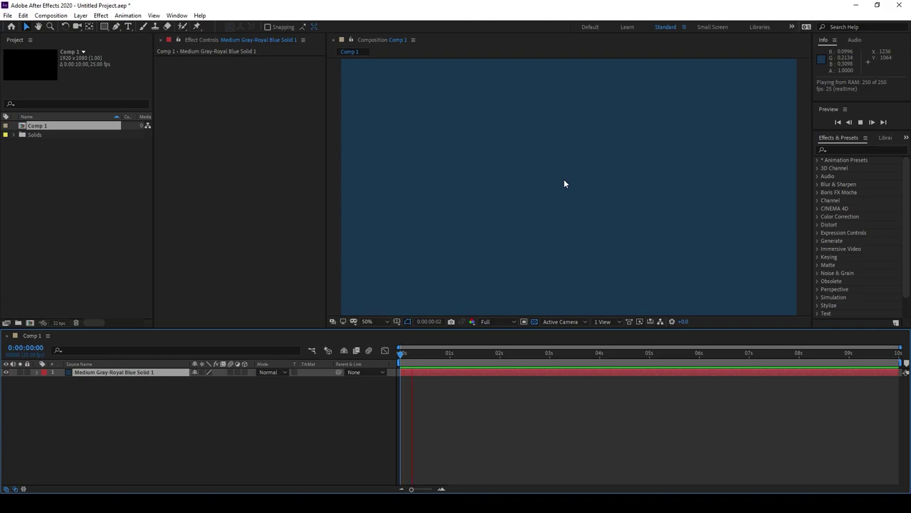
key("space")
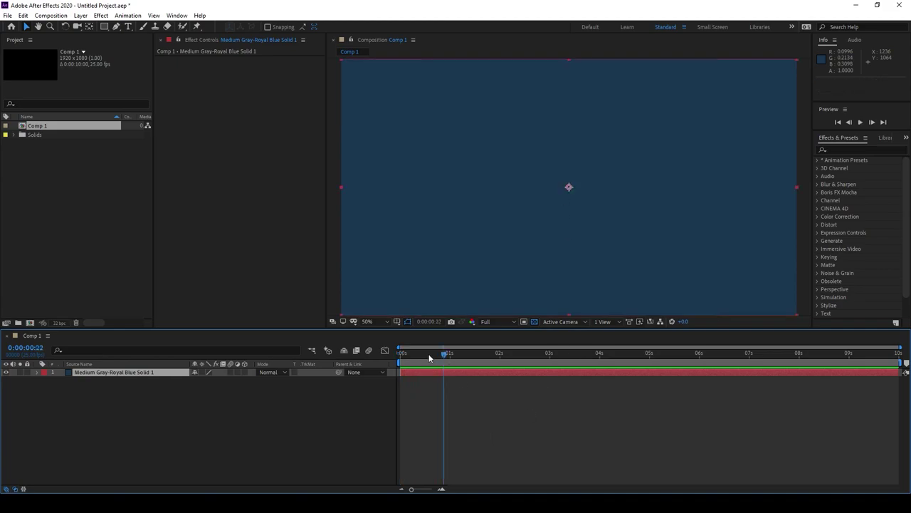
key("Home")
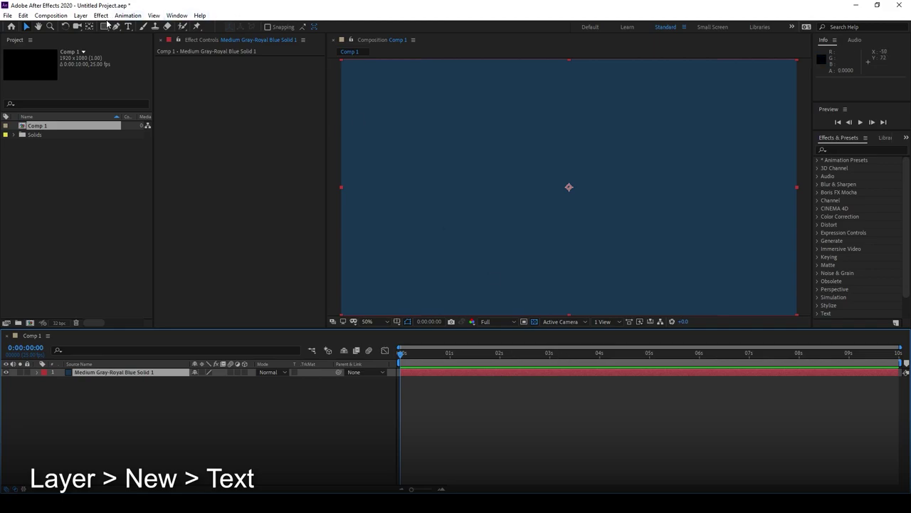
- Add a new text layer reading 'My text' over the blue solid
left_click(69, 16)
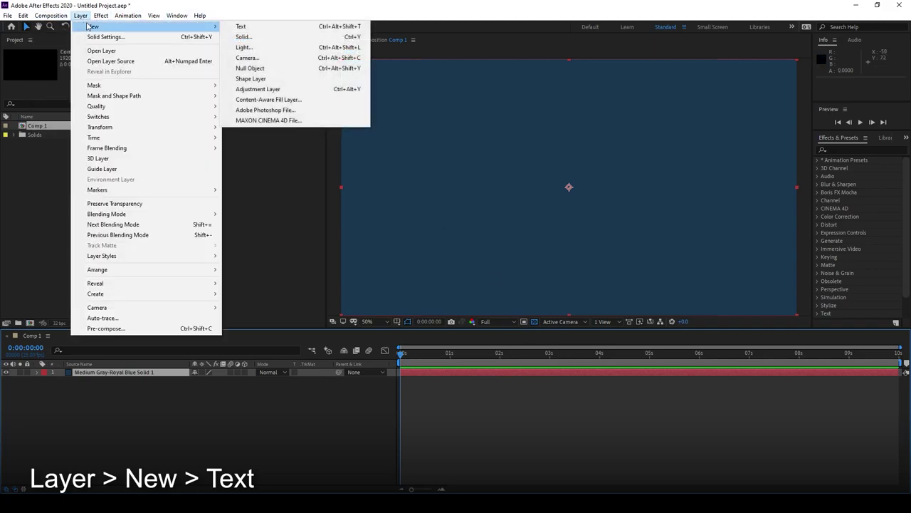
mouse_move(104, 22)
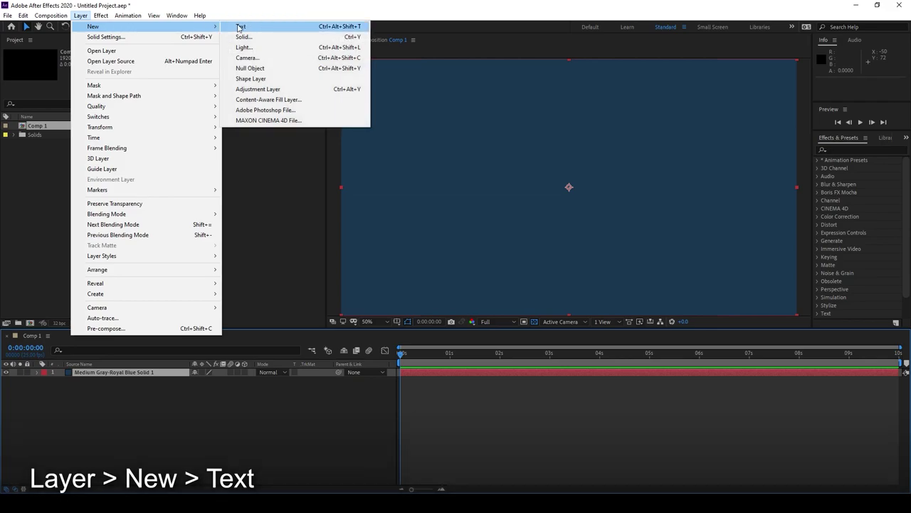
left_click(241, 27)
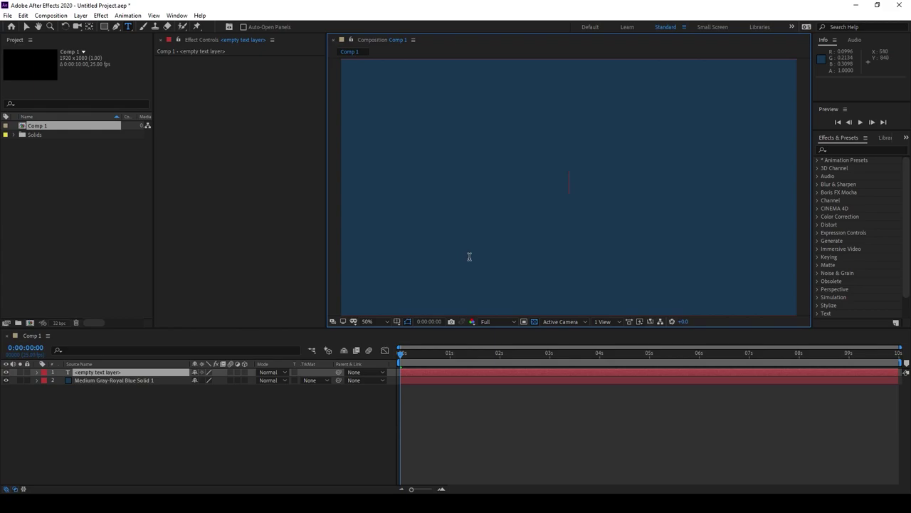
type("My text")
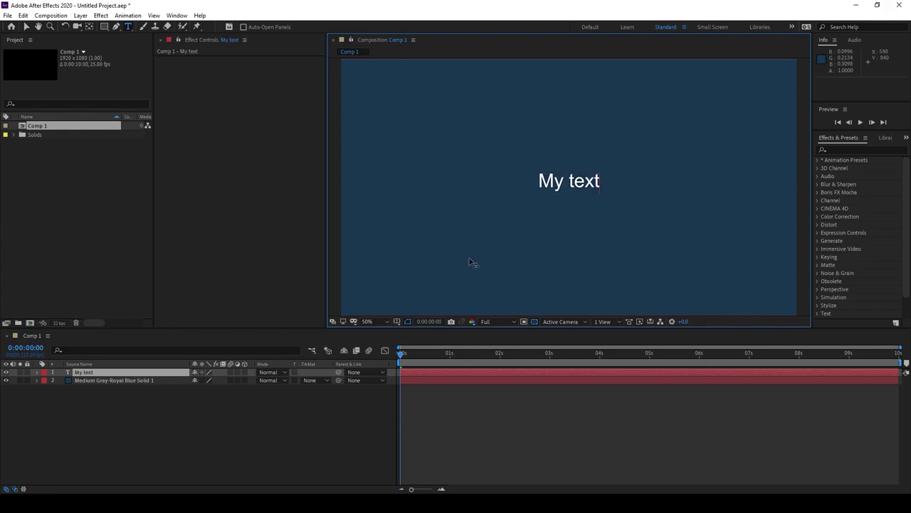
left_click(529, 422)
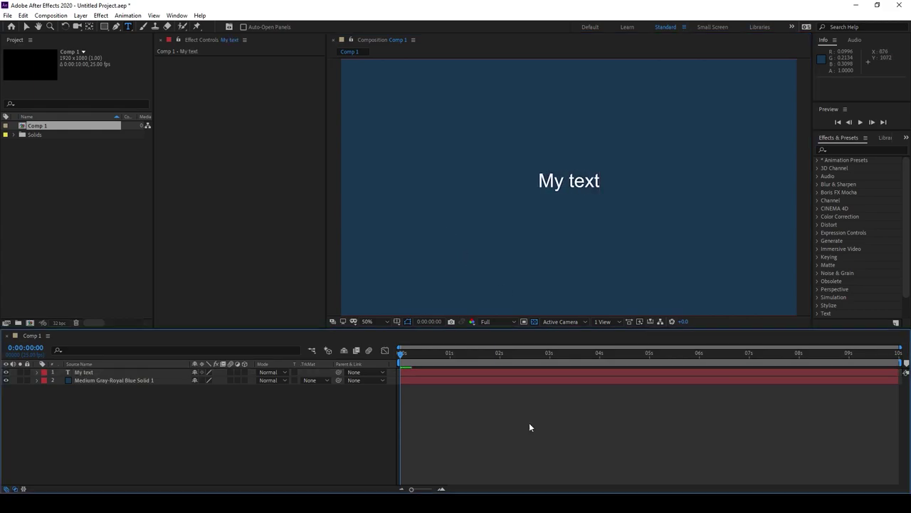
- Try moving the My text layer and blue solid, then undo the position changes
left_click(522, 372)
key("v")
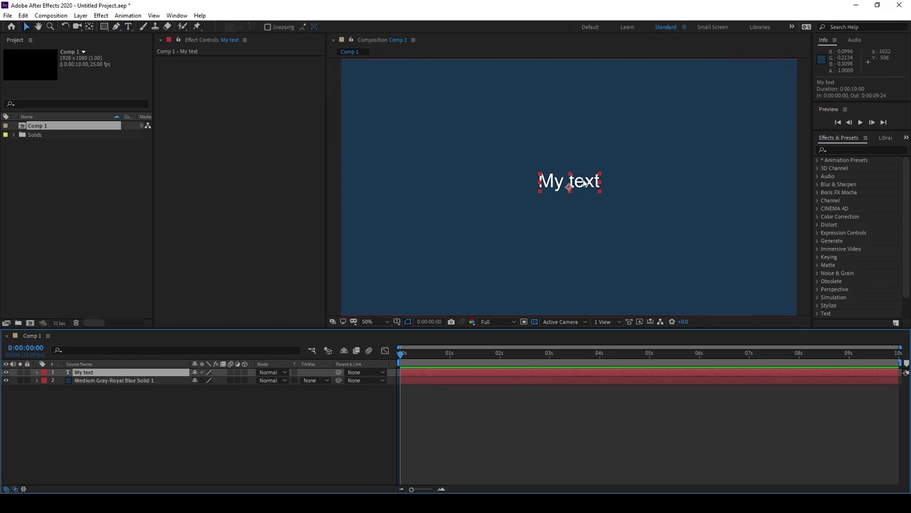
left_click_drag(582, 182, 531, 197)
left_click_drag(700, 121, 615, 93)
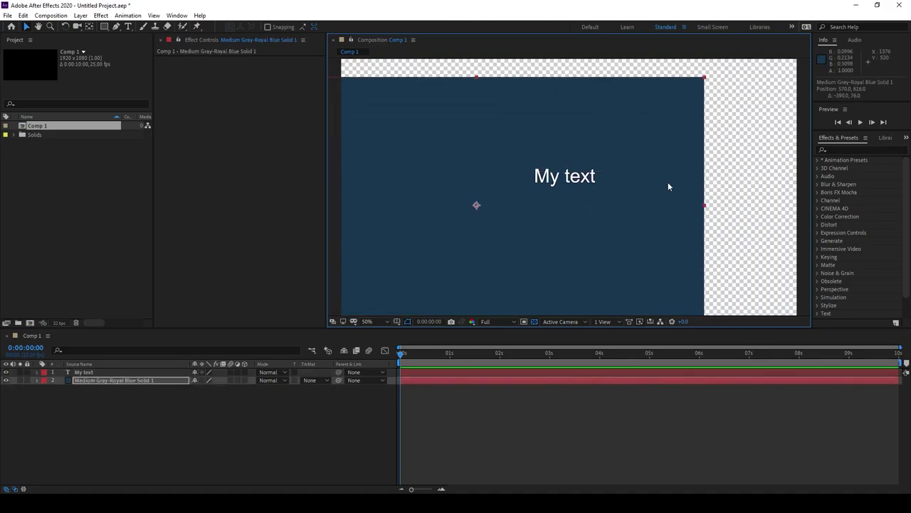
key("ctrl+z")
key("ctrl+z")
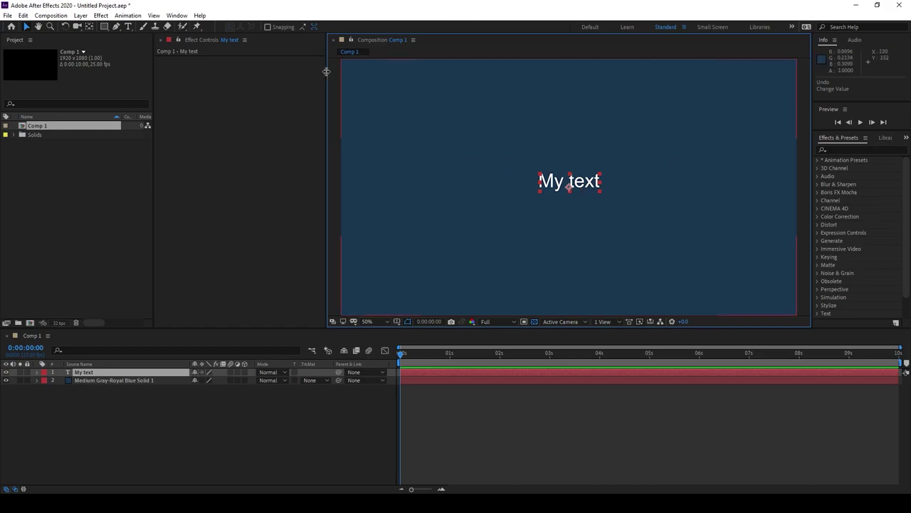
- Centre-align My text in the Paragraph panel and also show the Character panel
left_click(177, 15)
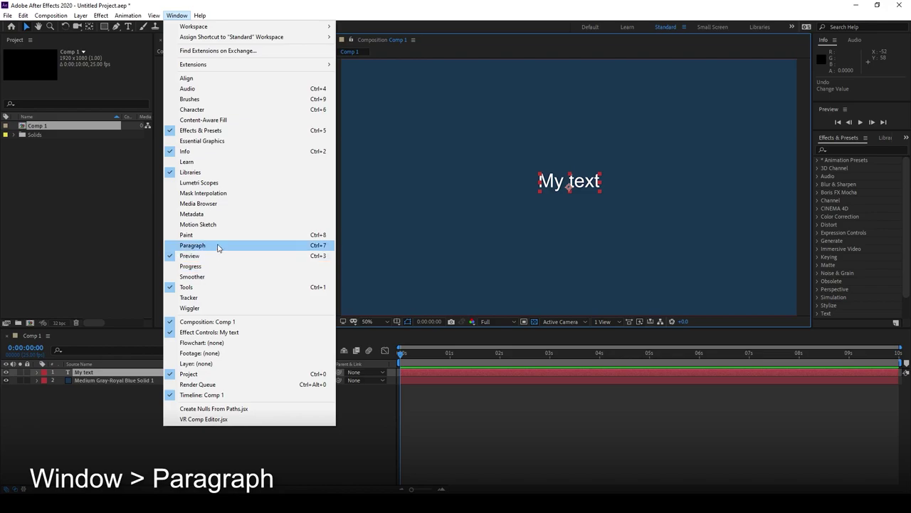
left_click(218, 245)
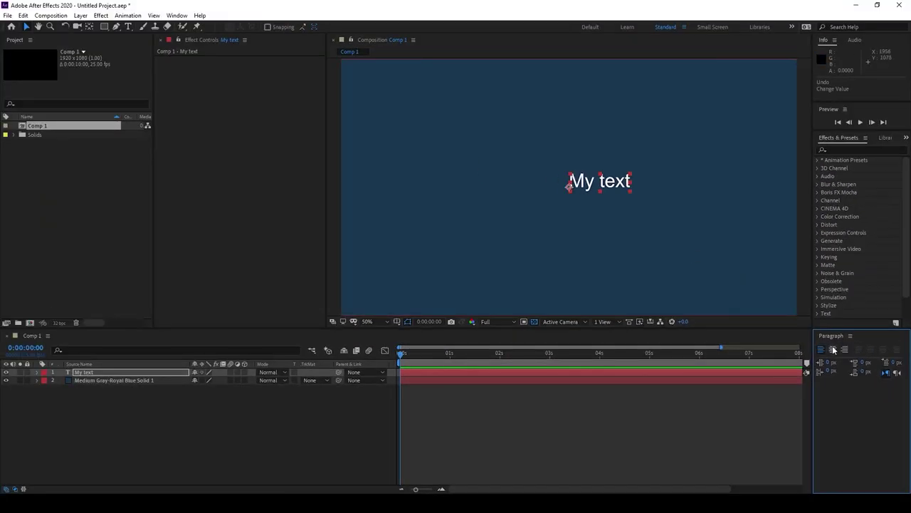
left_click(834, 349)
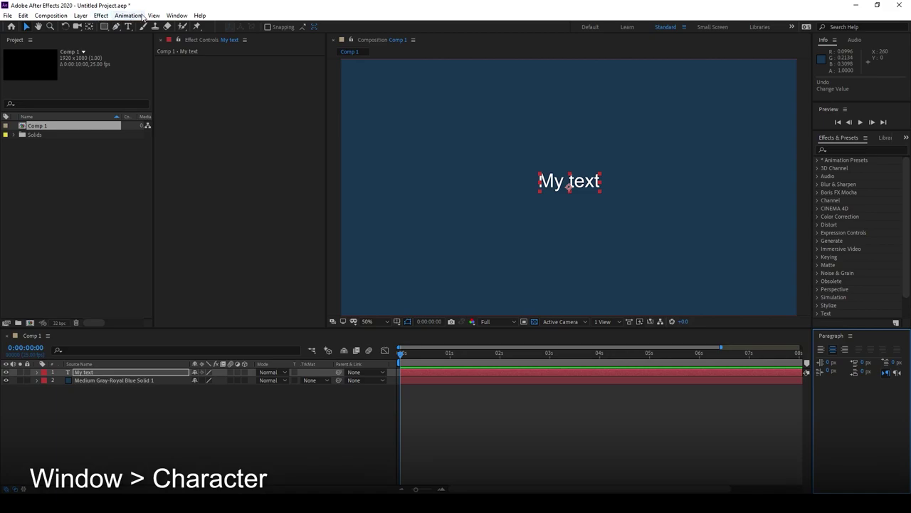
left_click(176, 15)
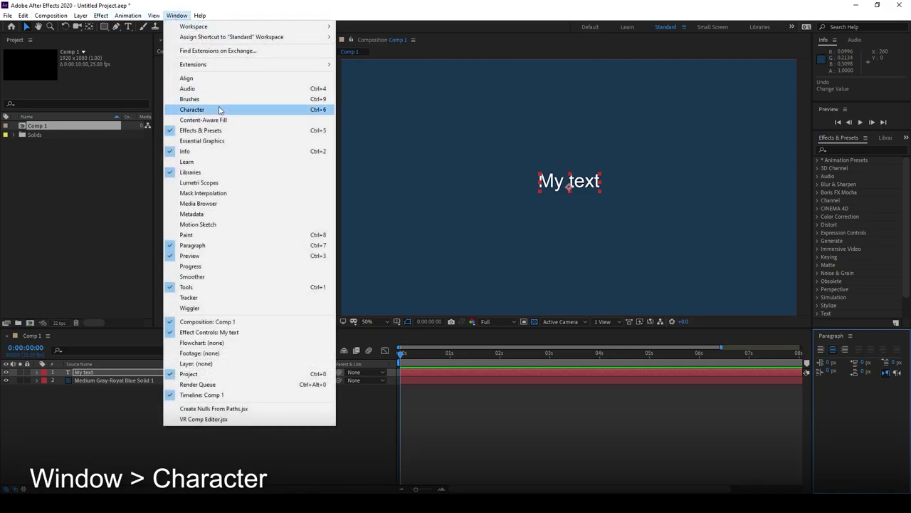
left_click(219, 111)
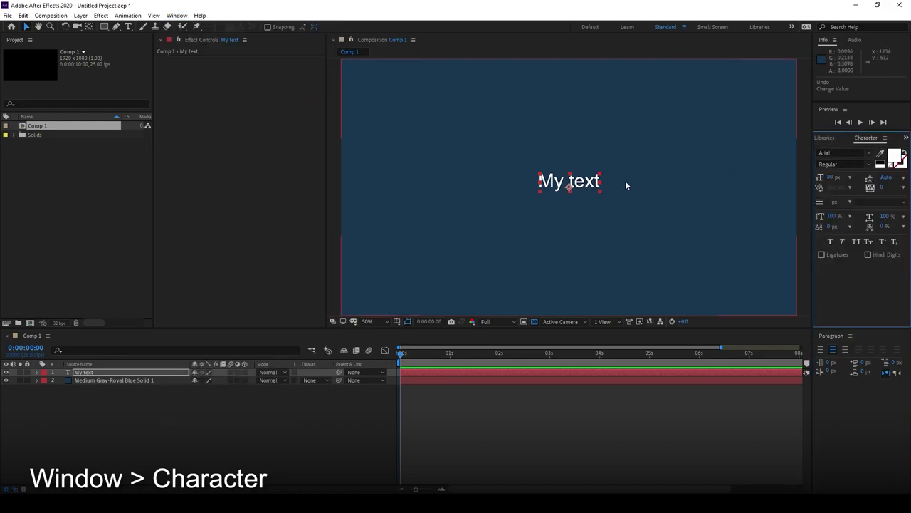
- Change the My text font to Bebas Neue
left_click(571, 187)
double_click(571, 187)
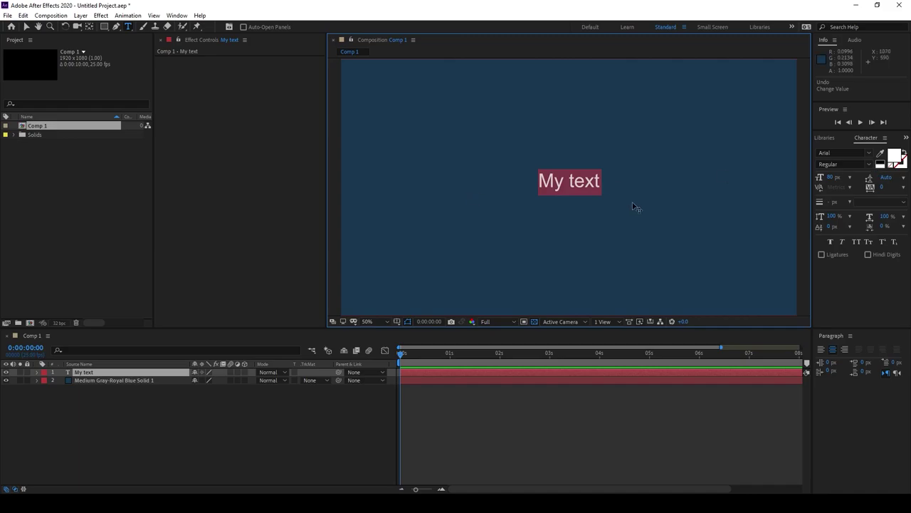
left_click(863, 153)
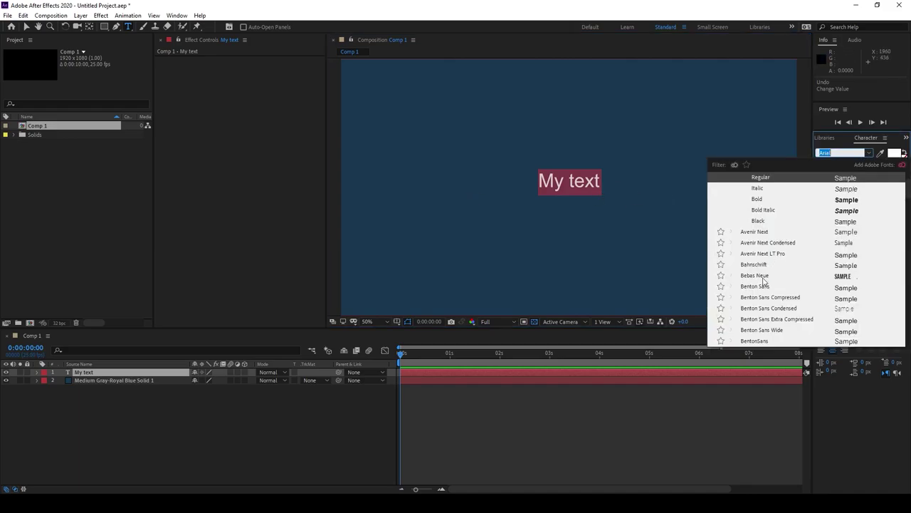
left_click(756, 276)
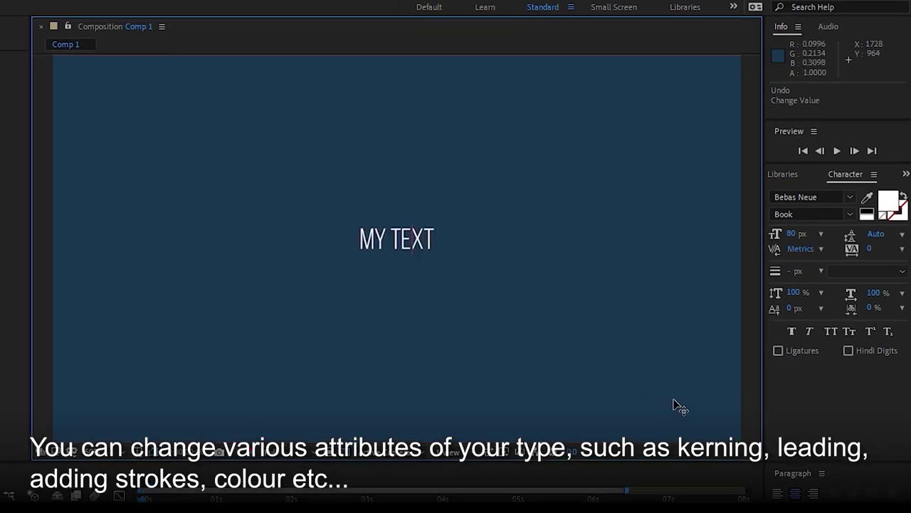
- Give the text a thick black stroke and adjust its thickness
key("ctrl+a")
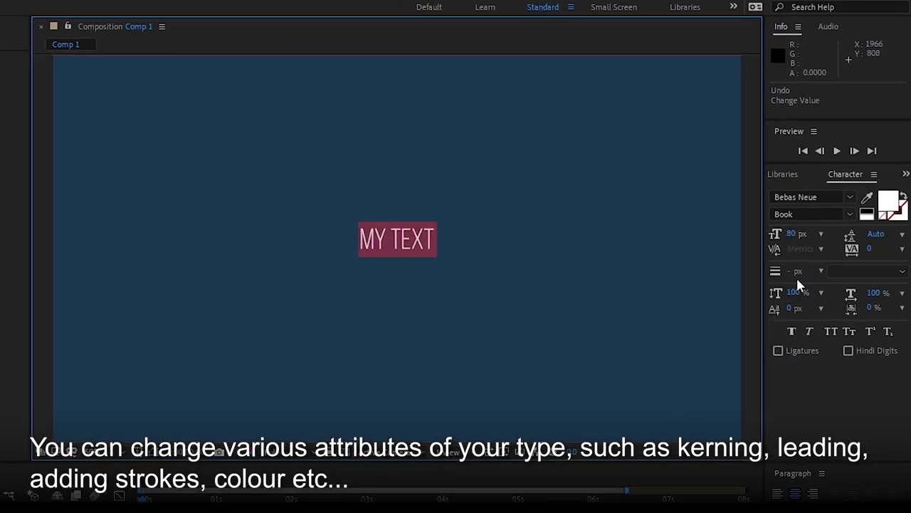
mouse_move(792, 272)
left_mouse_down()
mouse_move(809, 267)
mouse_move(787, 269)
left_mouse_up()
scroll(468, 240, "up", 2)
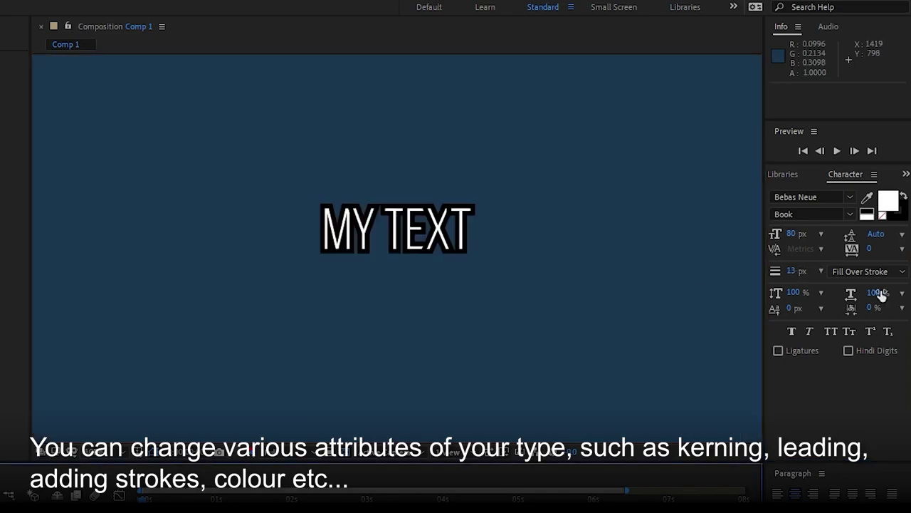
left_click(396, 248)
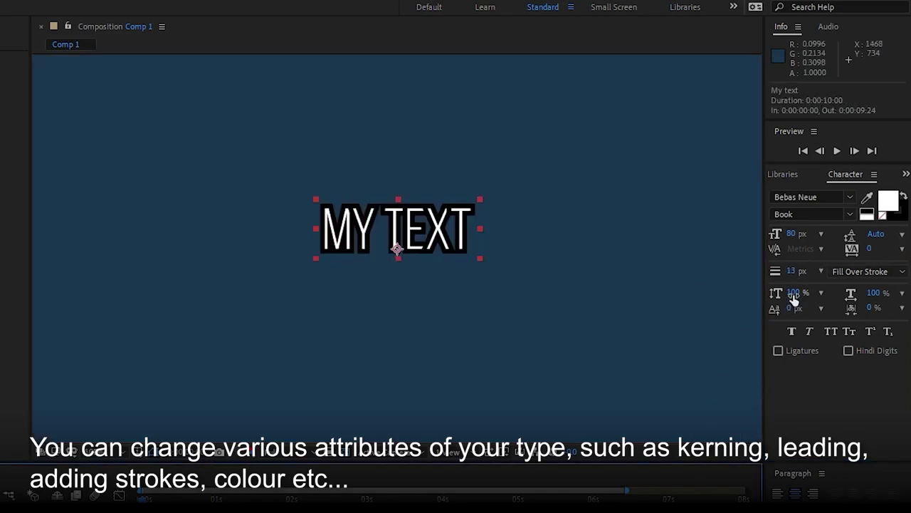
left_click_drag(792, 271, 867, 238)
- Fill the text red, remove the black outline, and bring up the stroke colour
left_click(890, 203)
key("Return")
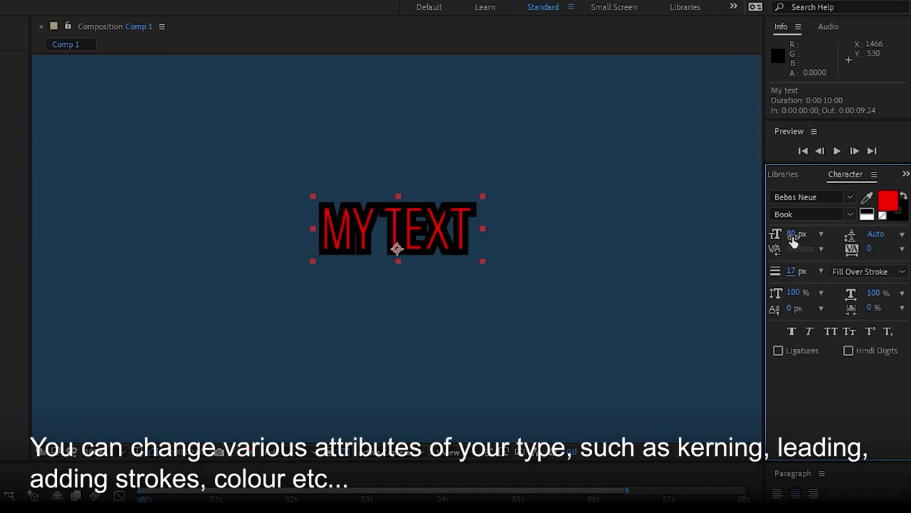
left_click_drag(790, 271, 762, 266)
left_click(901, 220)
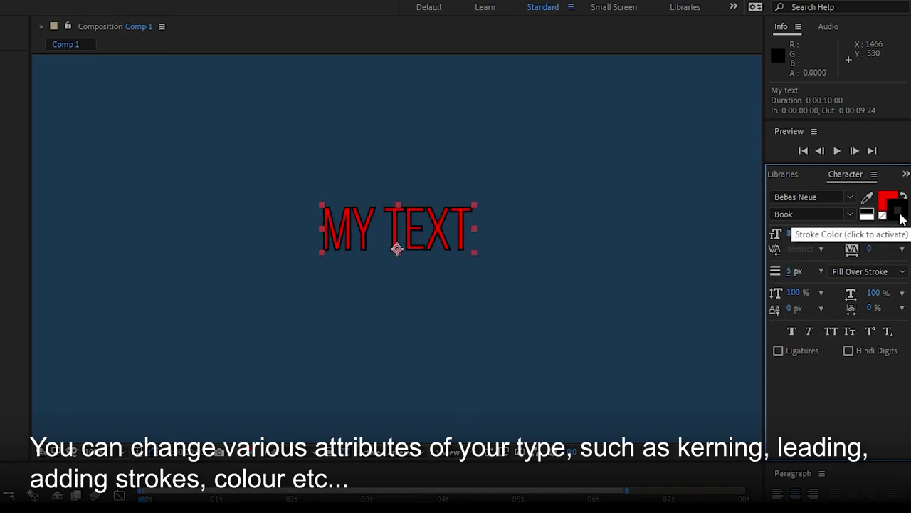
left_click(901, 220)
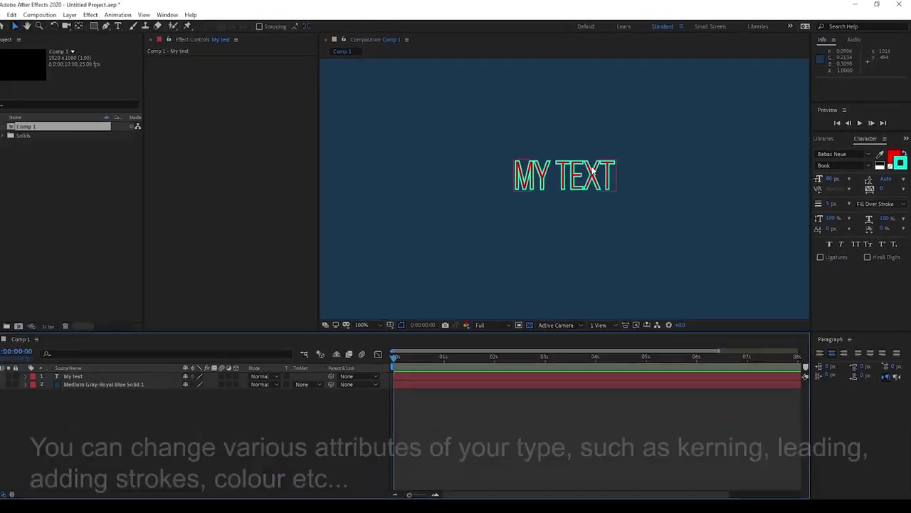
- Find 'glow' in Effects & Presets and apply Glow to the MY TEXT layer
key("comma")
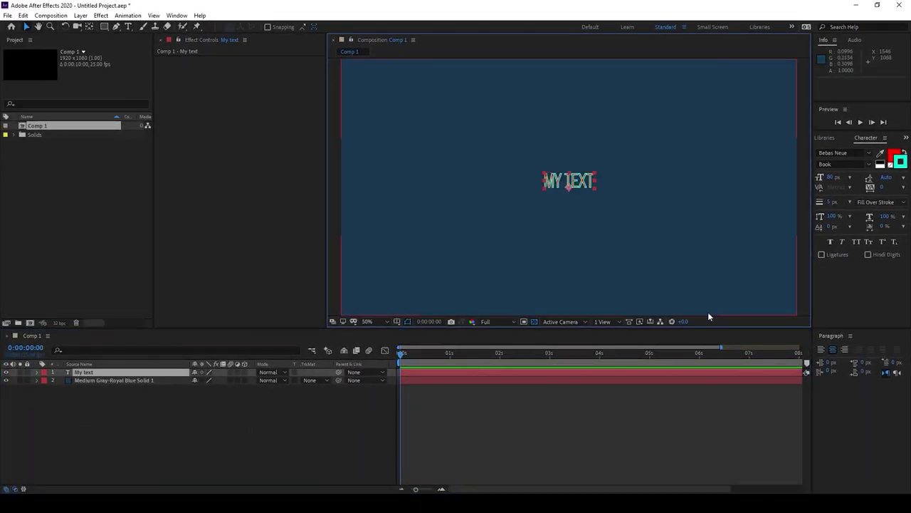
left_click(824, 138)
left_click(822, 139)
left_click(846, 149)
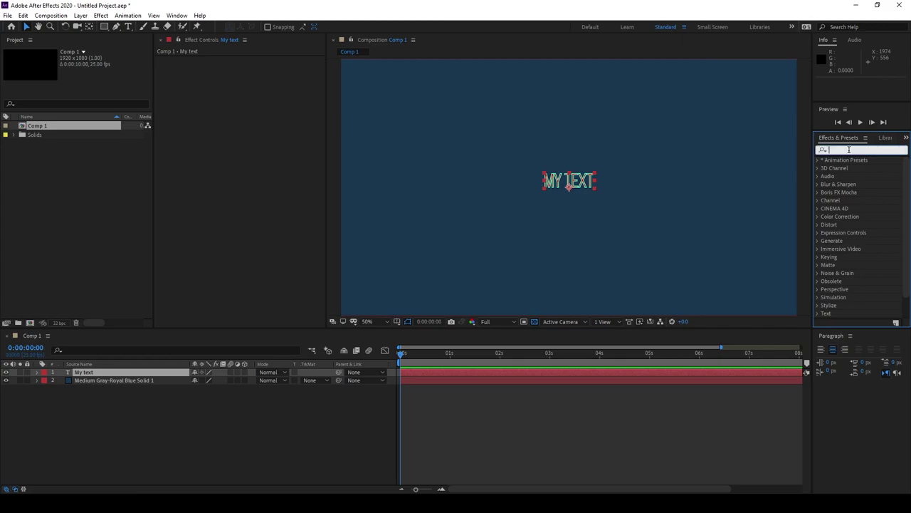
type("glow")
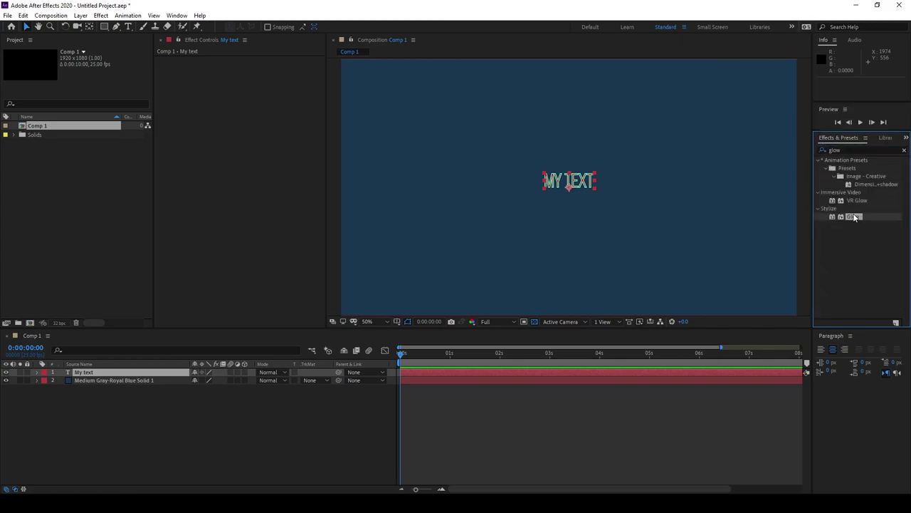
left_click_drag(854, 216, 445, 375)
left_click(607, 429)
scroll(596, 170, "up", 2)
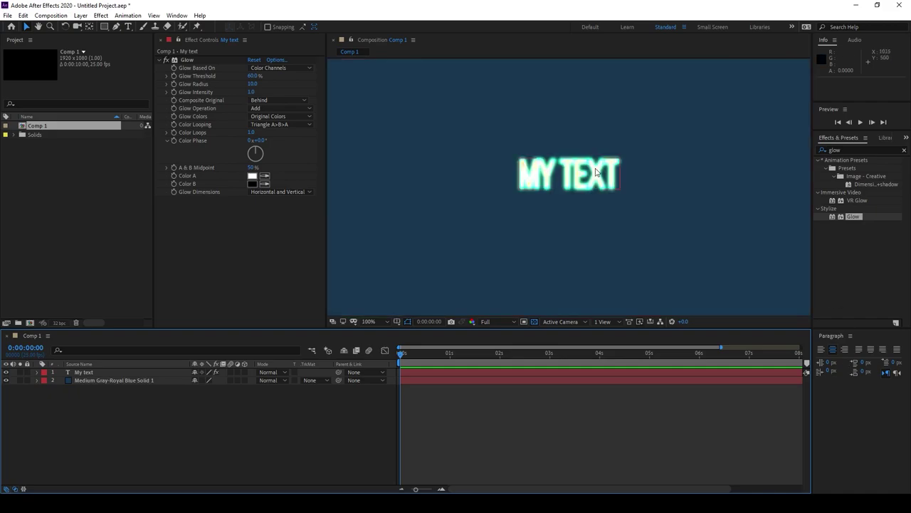
left_click(597, 182)
left_click_drag(600, 188, 618, 179)
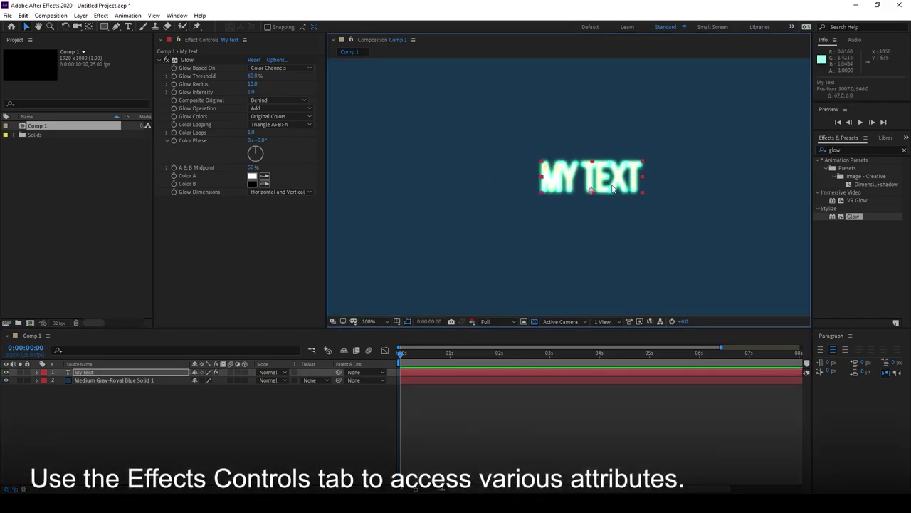
- Set Glow Radius to 43 and Glow Intensity to 0.8
left_click(205, 44)
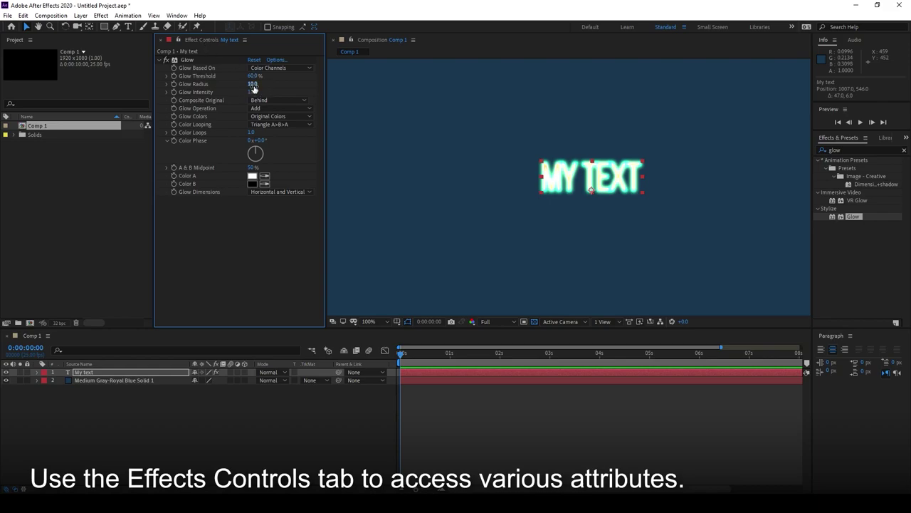
mouse_move(253, 86)
left_mouse_down()
mouse_move(282, 84)
mouse_move(268, 84)
left_mouse_up()
left_click(621, 184)
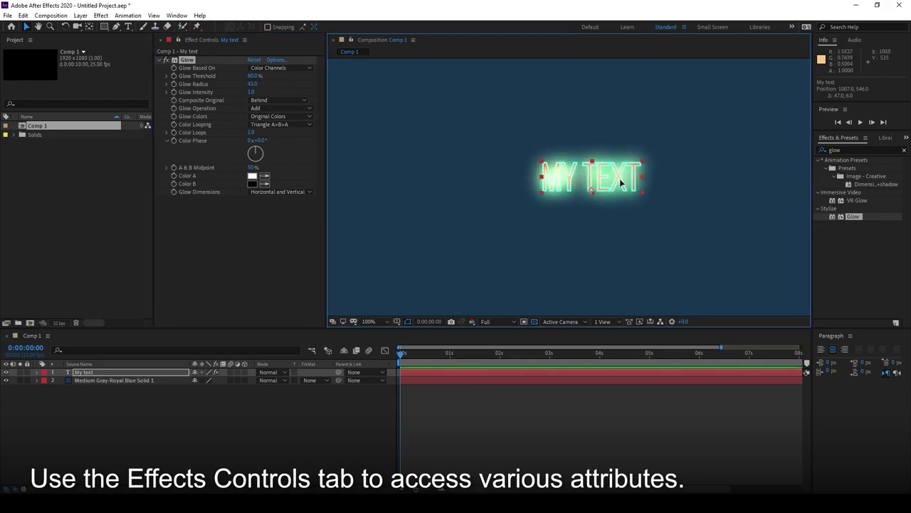
mouse_move(249, 92)
left_mouse_down()
mouse_move(270, 92)
mouse_move(246, 92)
left_mouse_up()
left_click(475, 408)
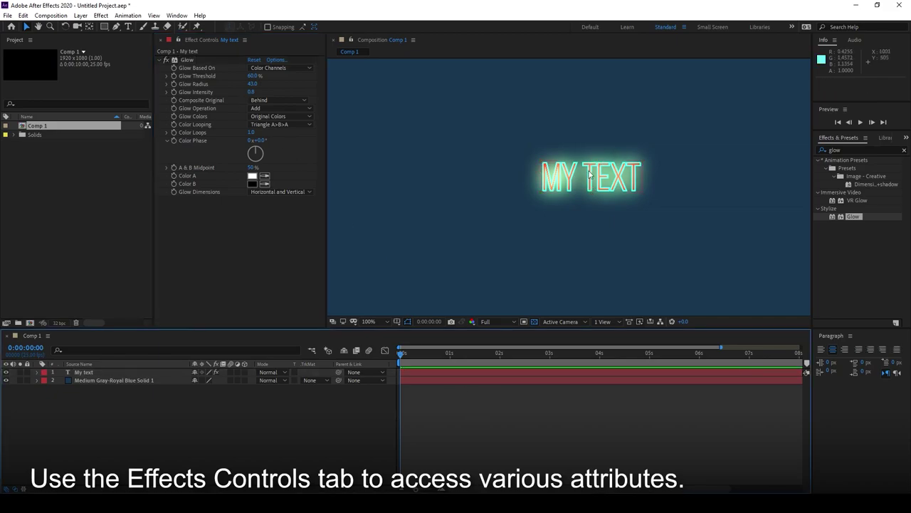
scroll(639, 146, "down", 2)
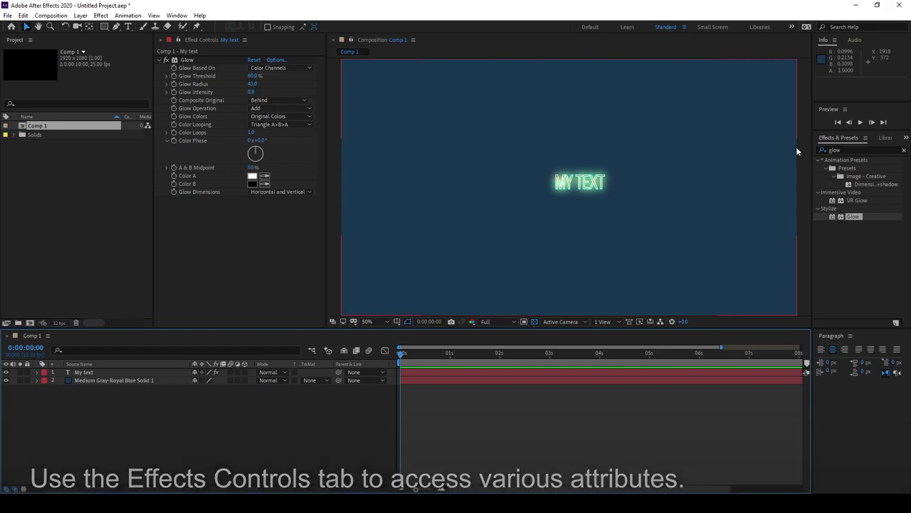
- Expand My text's Transform and keyframe Position at 0:00:00:00 (1007.0, 546.0)
left_click(92, 373)
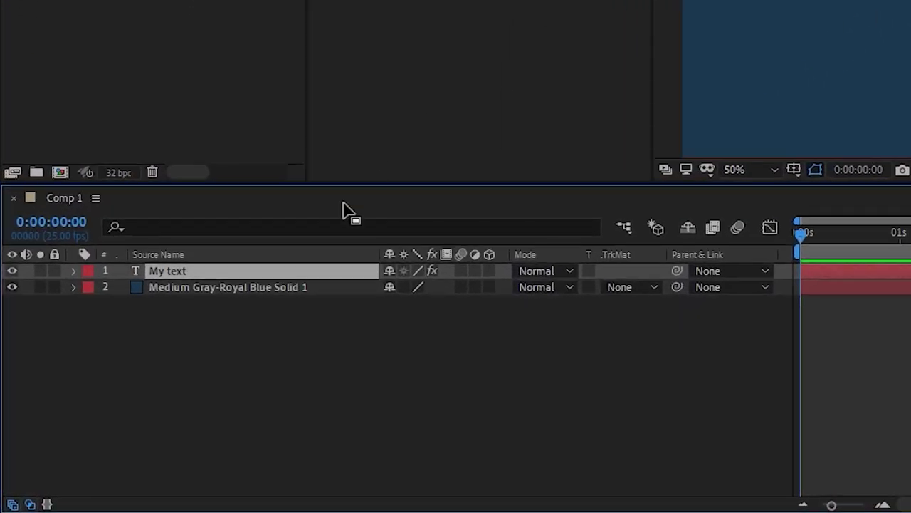
left_click(73, 271)
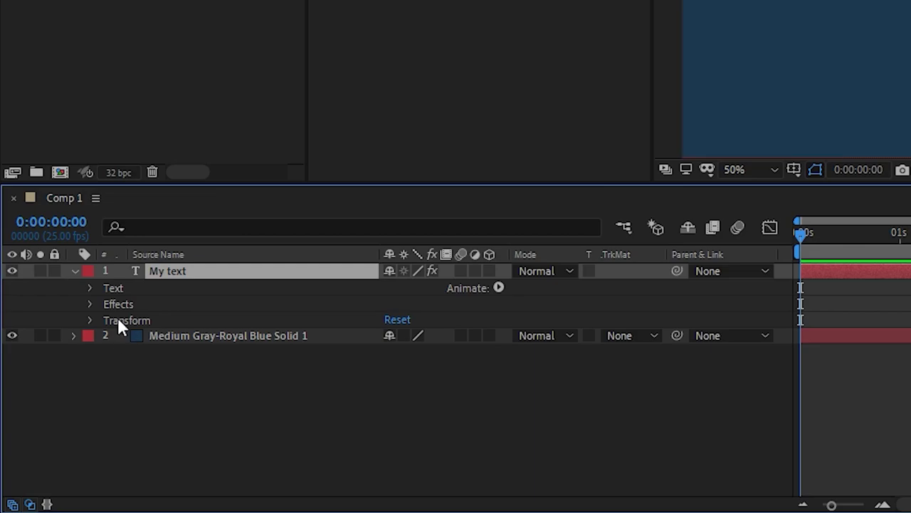
left_click(89, 320)
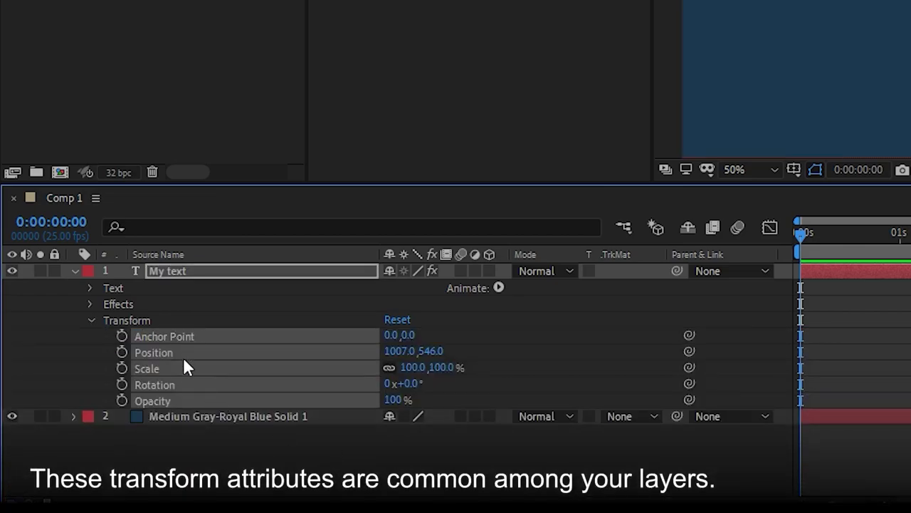
left_click(203, 445)
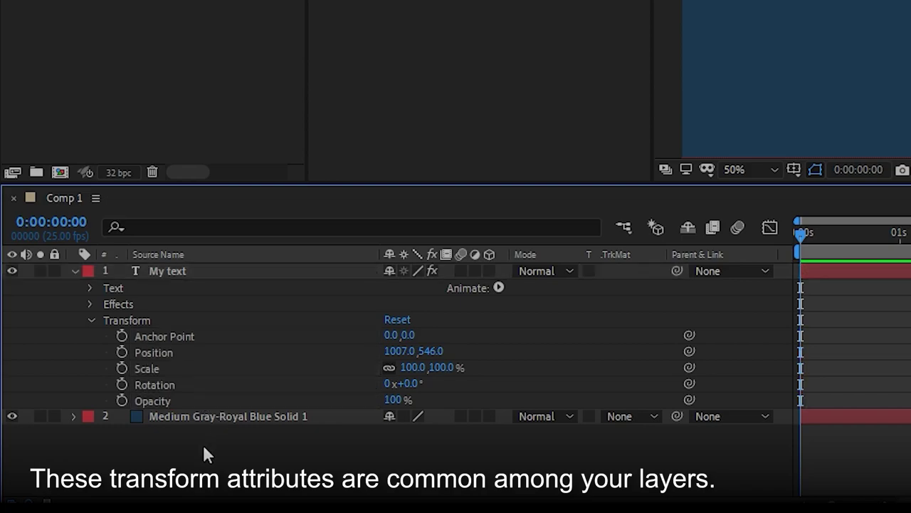
left_click(135, 350)
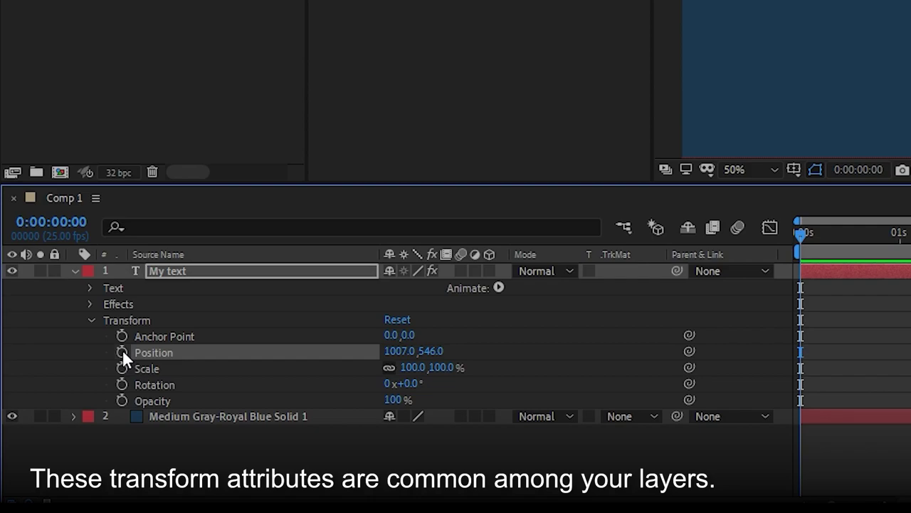
left_click(120, 350)
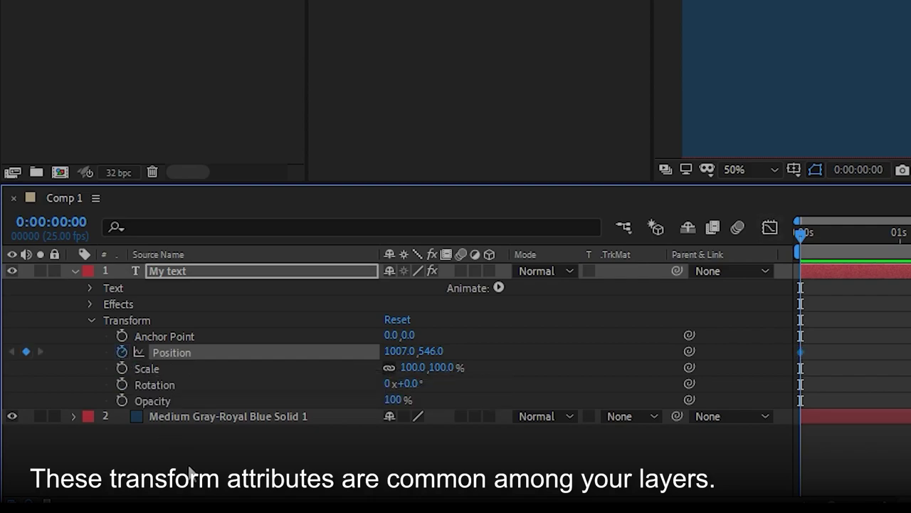
left_click(813, 355)
left_click(800, 350)
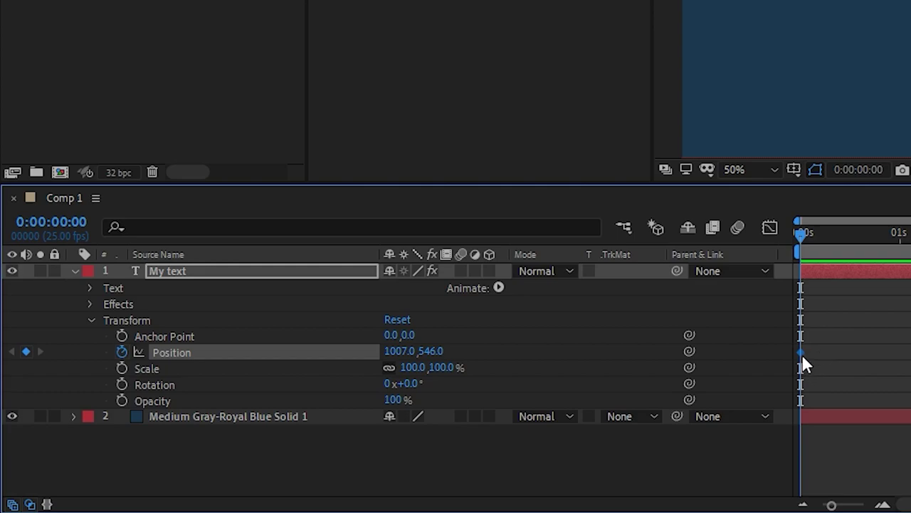
left_click(894, 232)
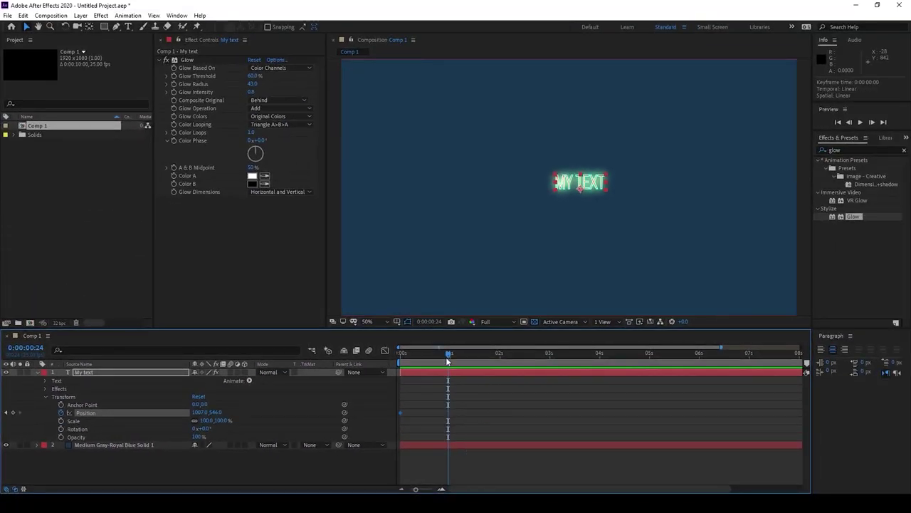
- Keyframe MY TEXT at 1583.0, 214.0 (upper right) at 0:00:01:00
left_click_drag(445, 354, 450, 354)
left_click_drag(201, 412, 354, 418)
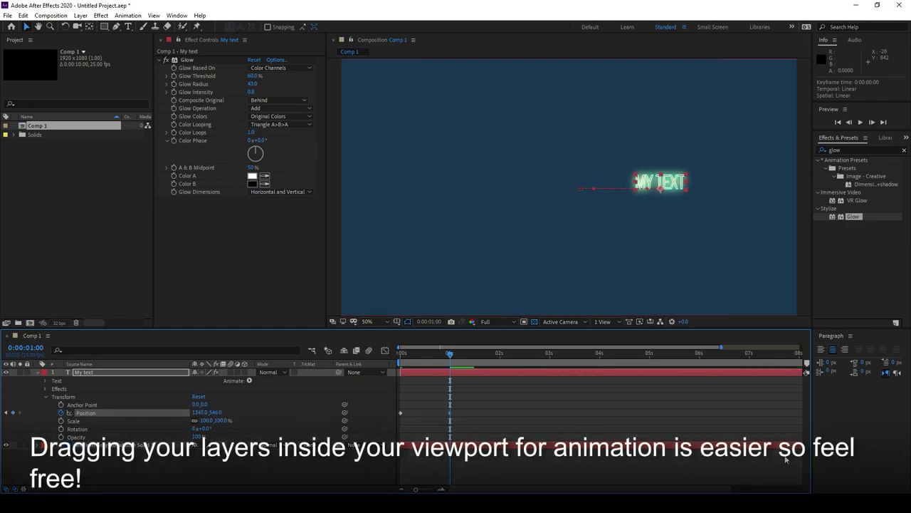
left_click_drag(660, 182, 717, 105)
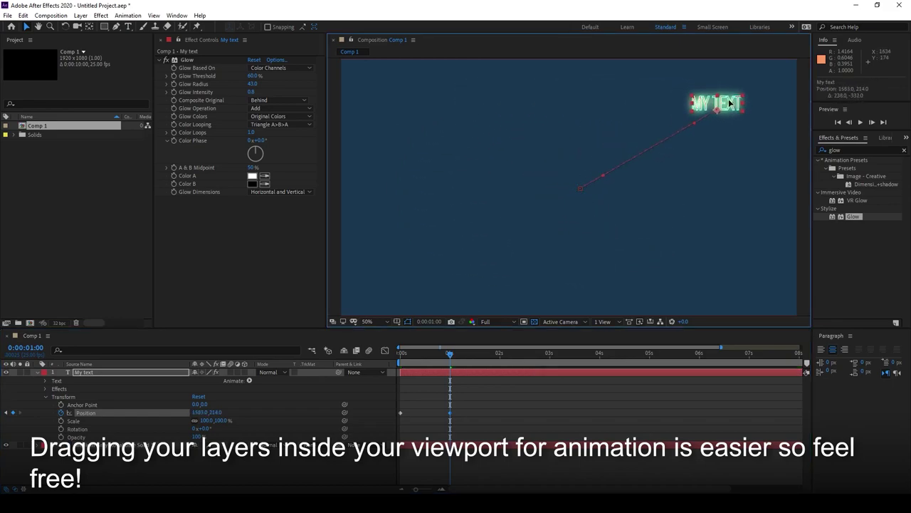
left_click(493, 402)
mouse_move(449, 354)
left_mouse_down()
mouse_move(386, 358)
mouse_move(455, 366)
mouse_move(419, 367)
mouse_move(445, 369)
left_mouse_up()
left_click_drag(472, 400, 448, 419)
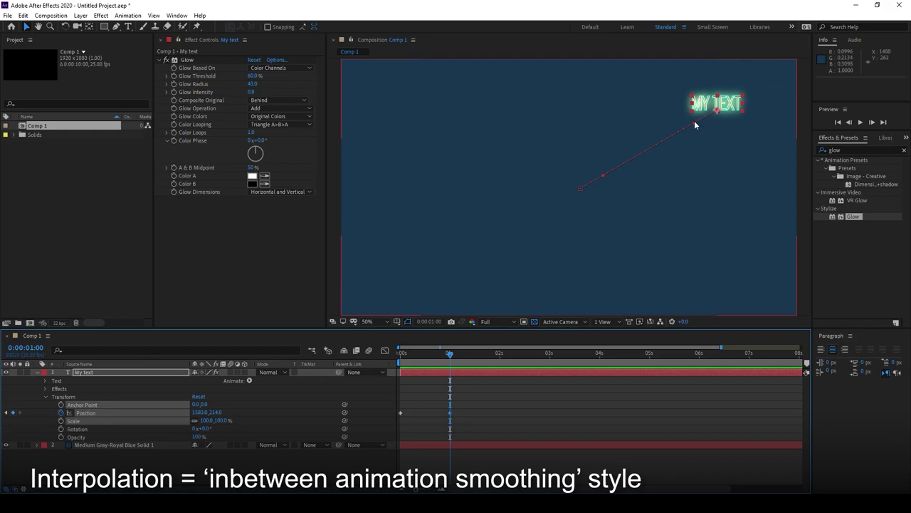
- Convert MY TEXT's 0:00:01:00 Position keyframe into a Hold keyframe
right_click(450, 412)
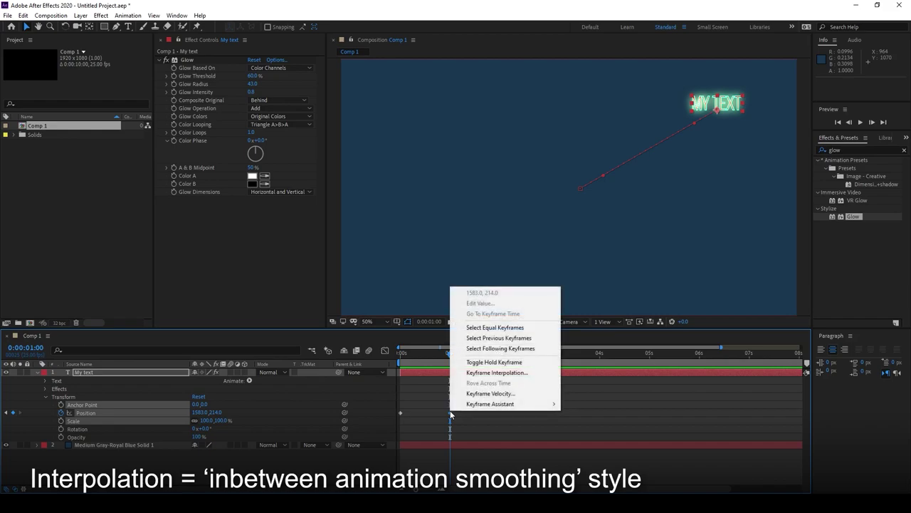
left_click(533, 365)
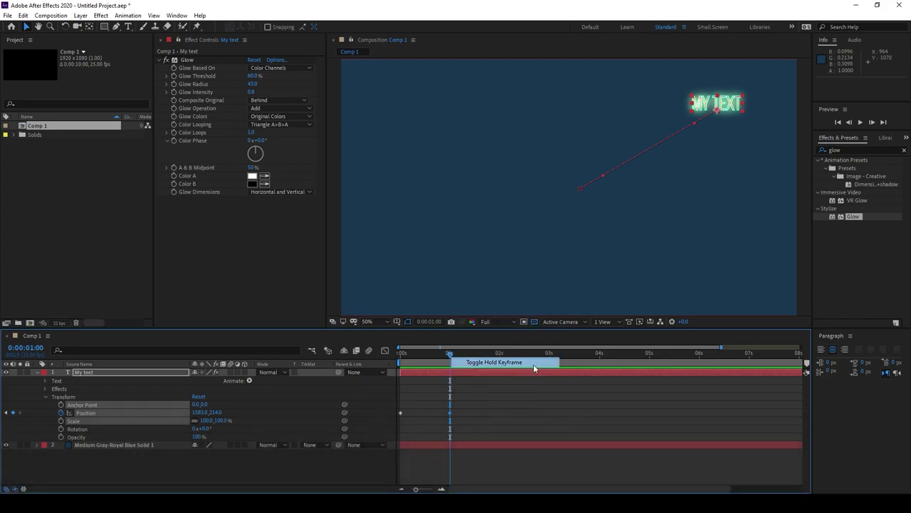
left_click_drag(450, 353, 487, 353)
- Add Position keyframes at 1223, 266 (1:19), 1049, 850 (2:16) and 1453, 560 (3:13)
left_click_drag(717, 104, 453, 163)
left_click_drag(506, 356, 532, 354)
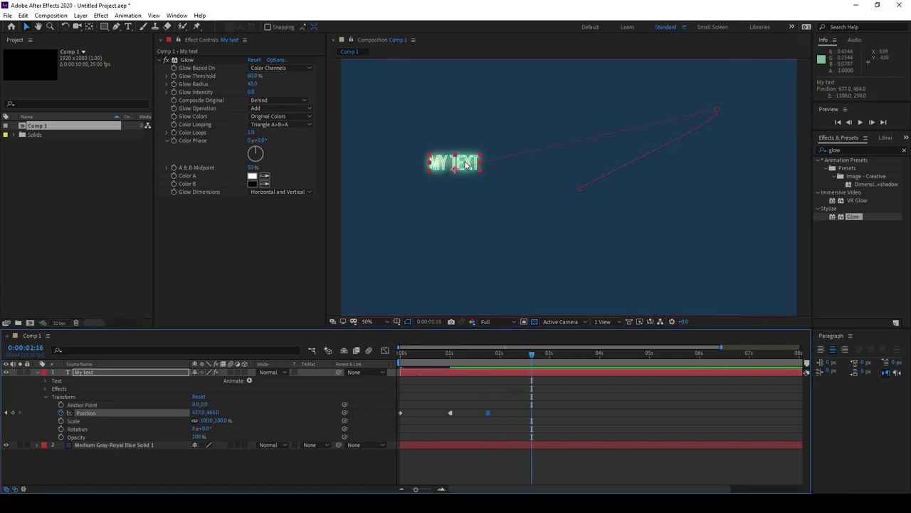
left_click_drag(453, 162, 590, 250)
left_click(607, 417)
left_click_drag(523, 354, 576, 381)
left_click(575, 390)
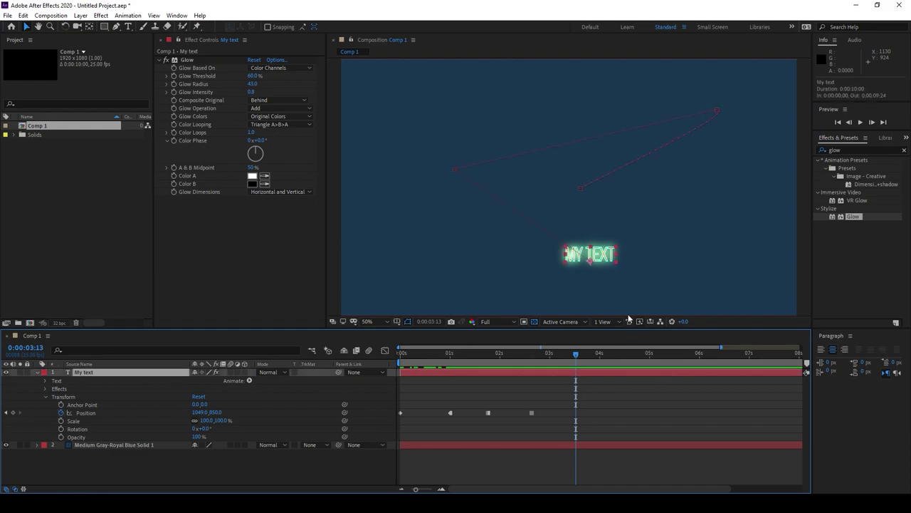
left_click_drag(602, 258, 697, 190)
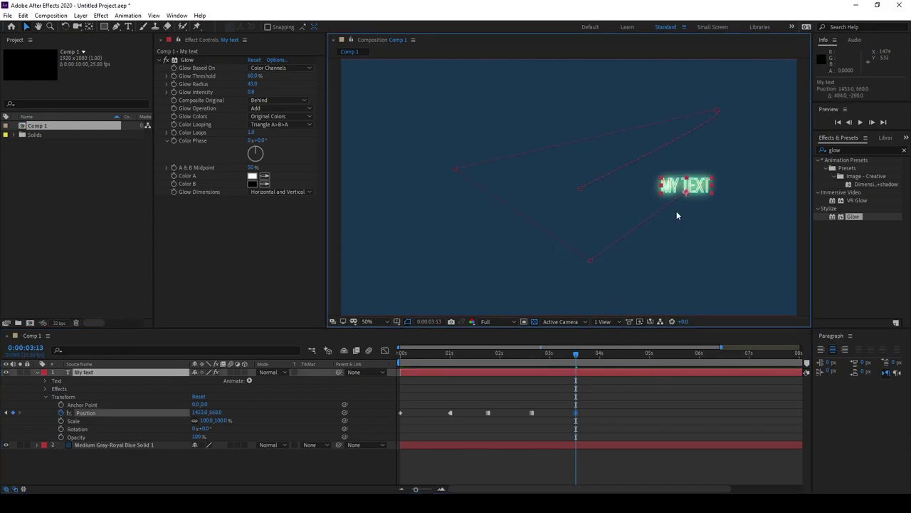
- Apply Easy Ease to the 3:13 Position keyframe
right_click(575, 413)
mouse_move(586, 413)
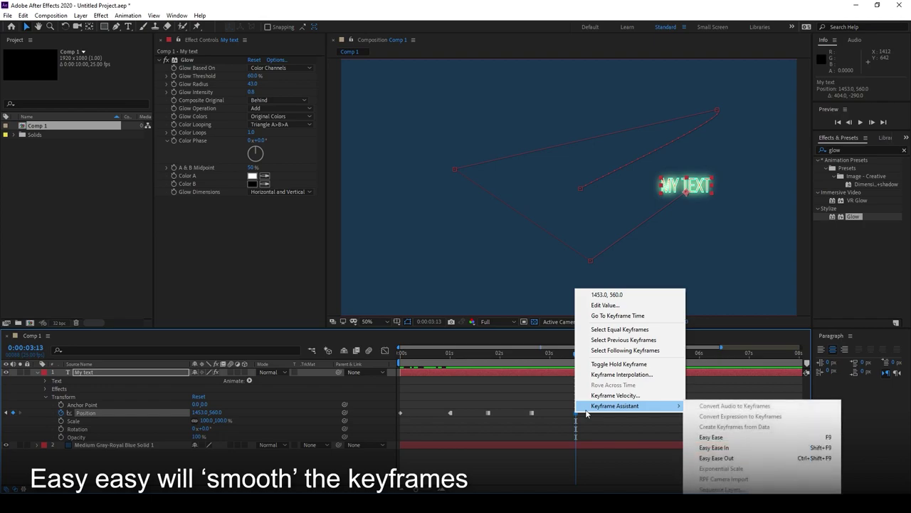
left_click(761, 437)
- At 0:00:04:17, move MY TEXT to the upper left (413.0, 236.0)
left_click(562, 356)
left_click_drag(561, 362, 634, 357)
left_click_drag(693, 189, 446, 113)
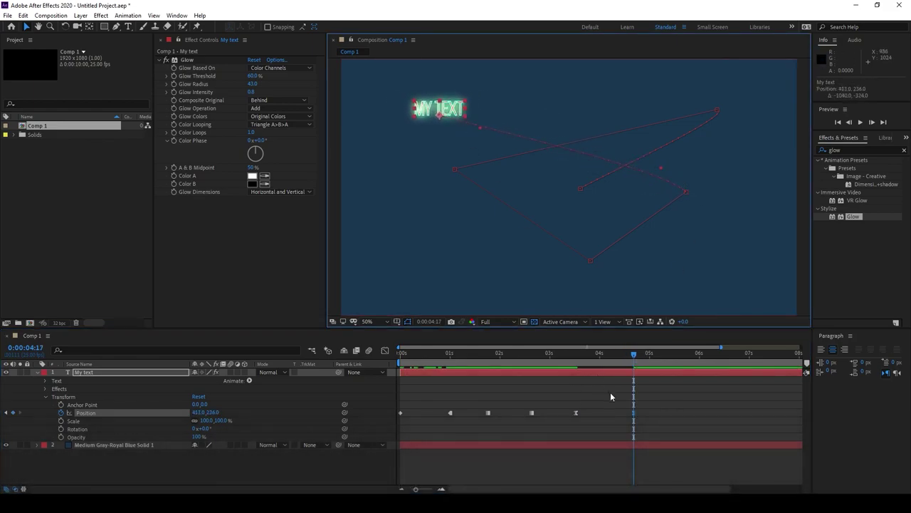
left_click_drag(634, 354, 577, 382)
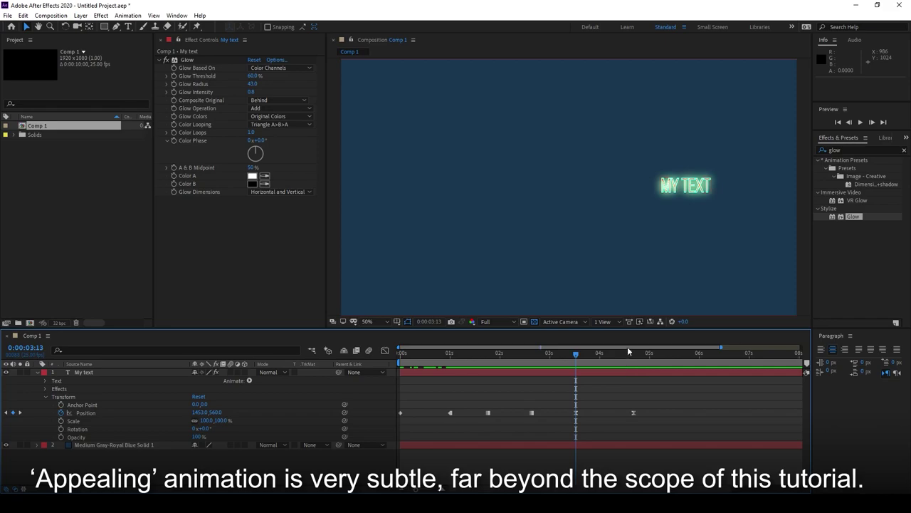
left_click_drag(614, 362, 669, 366)
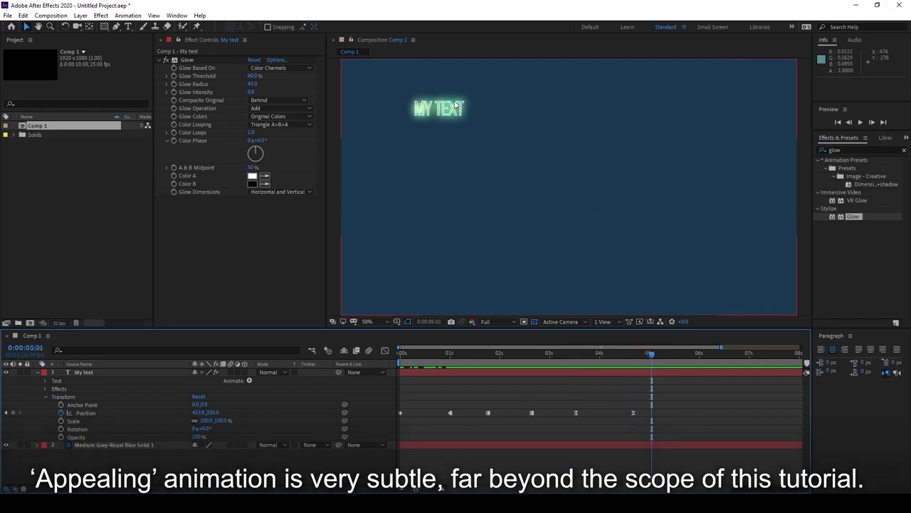
- Keyframe My text's Scale, growing it to 221%
left_click(456, 104)
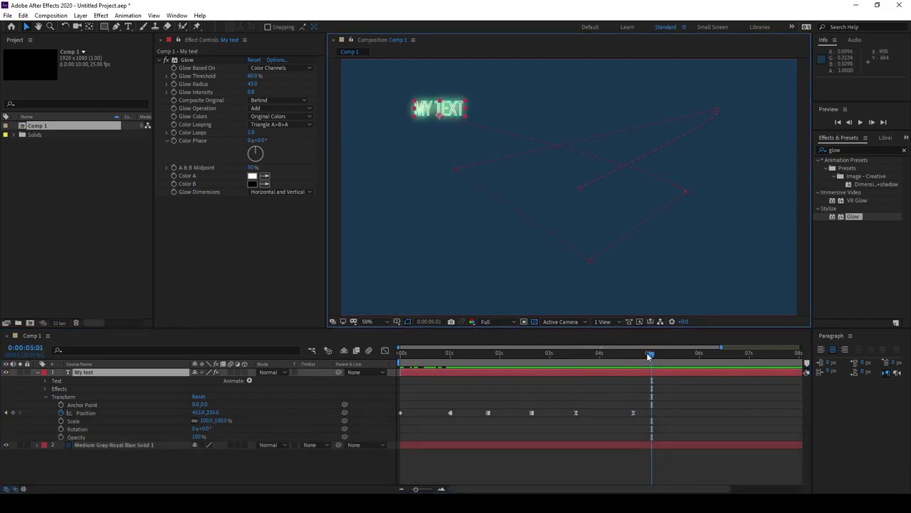
left_click_drag(648, 355, 671, 354)
left_click(60, 421)
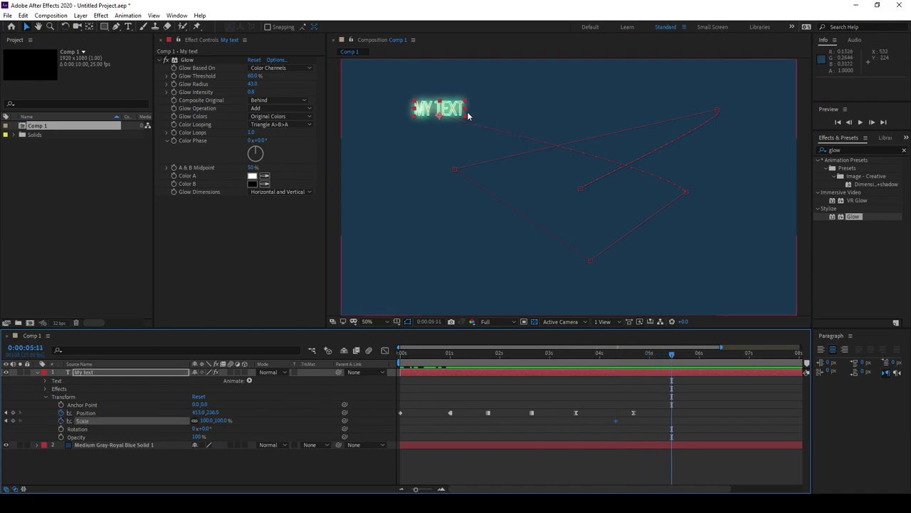
left_click_drag(215, 420, 267, 414)
left_click_drag(670, 354, 723, 355)
- Keyframe Rotation to about 58° and preview the animation from the start
left_click(60, 429)
left_click_drag(208, 428, 245, 428)
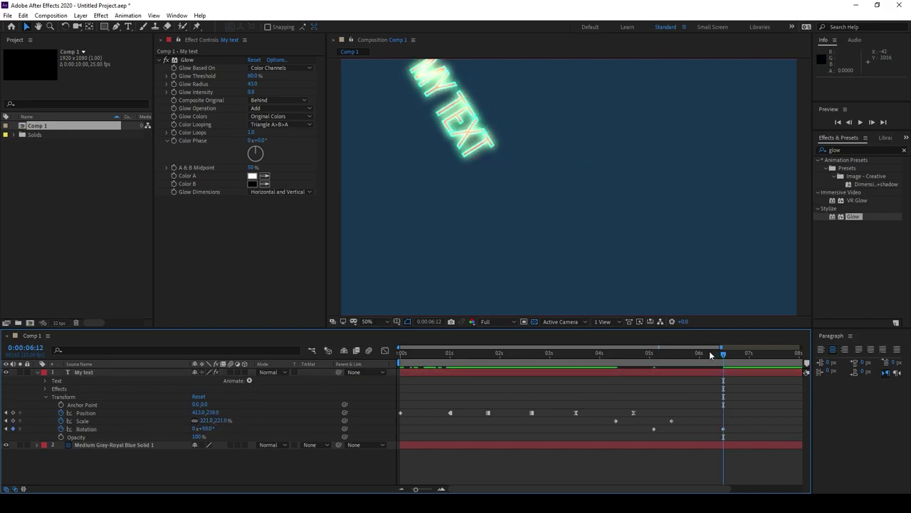
left_click_drag(723, 354, 406, 356)
key("space")
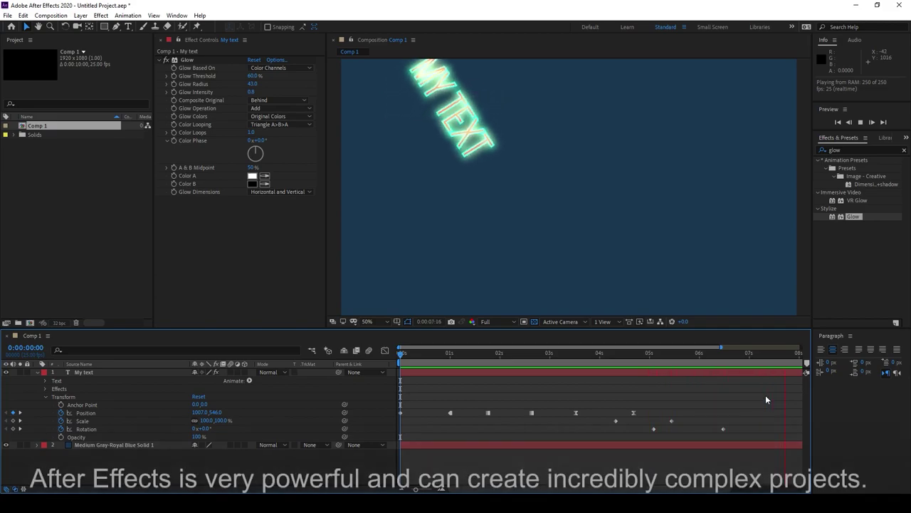
key("space")
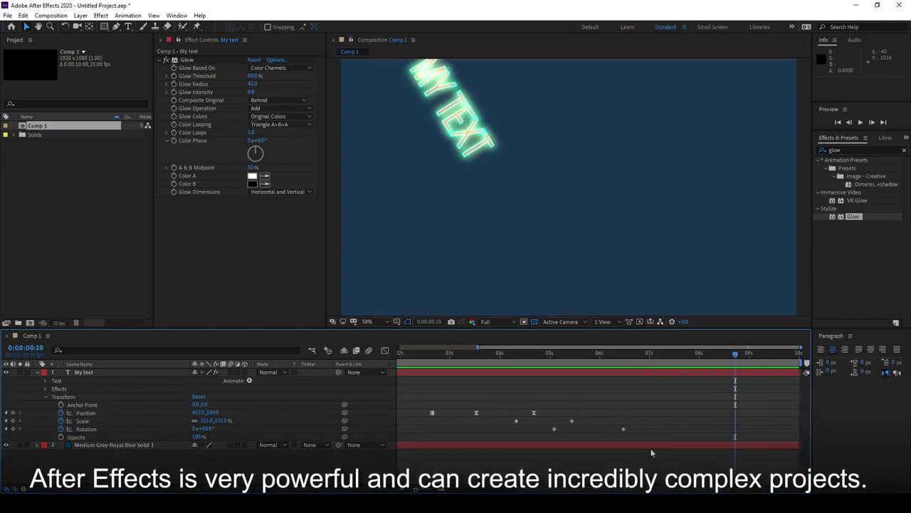
key(";")
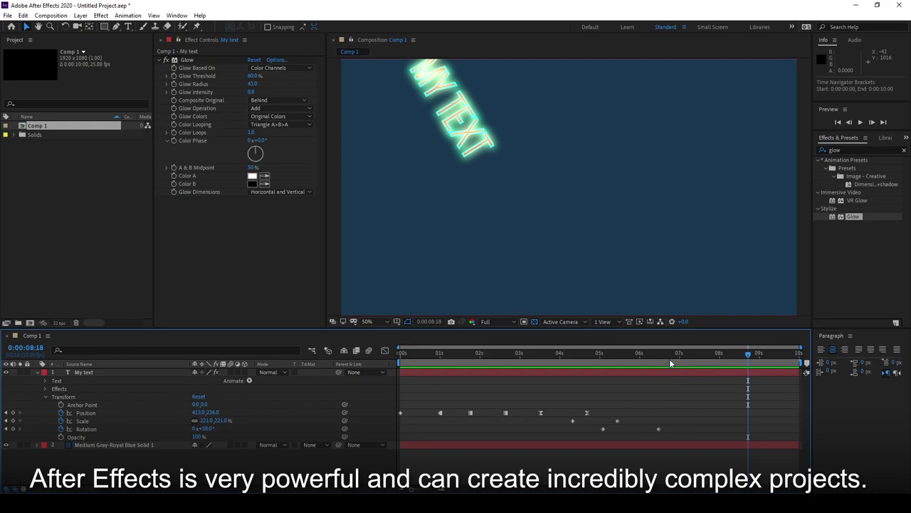
left_click_drag(669, 359, 659, 387)
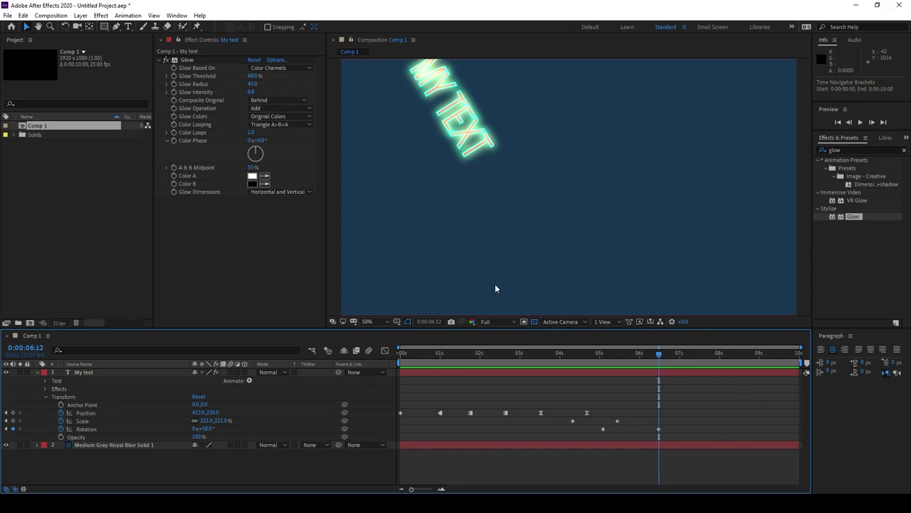
- Trim the blue background solid to end near 5.5 s and place a duplicate right after it
left_click(88, 253)
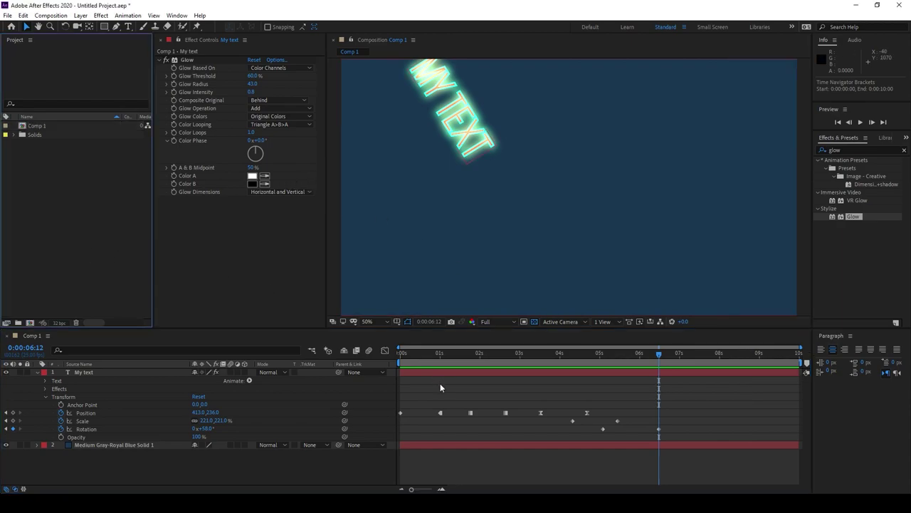
left_click(113, 444)
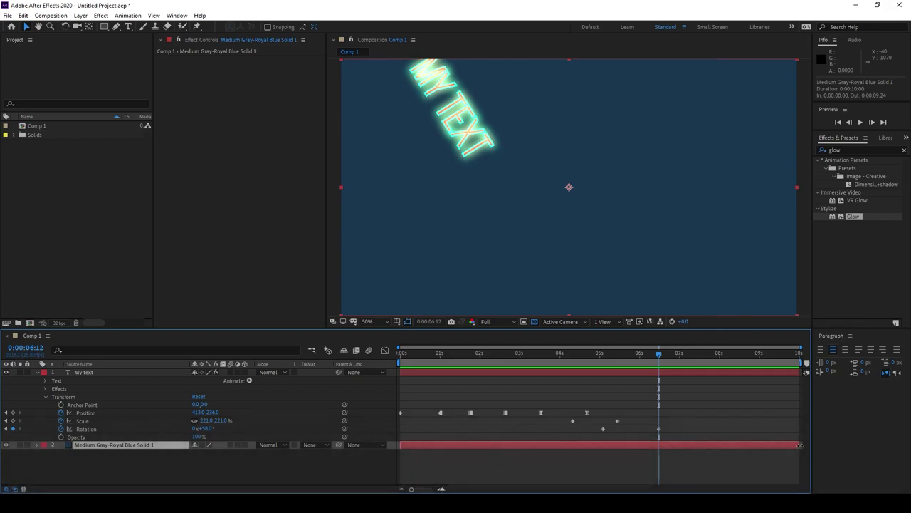
left_click_drag(801, 447, 596, 449)
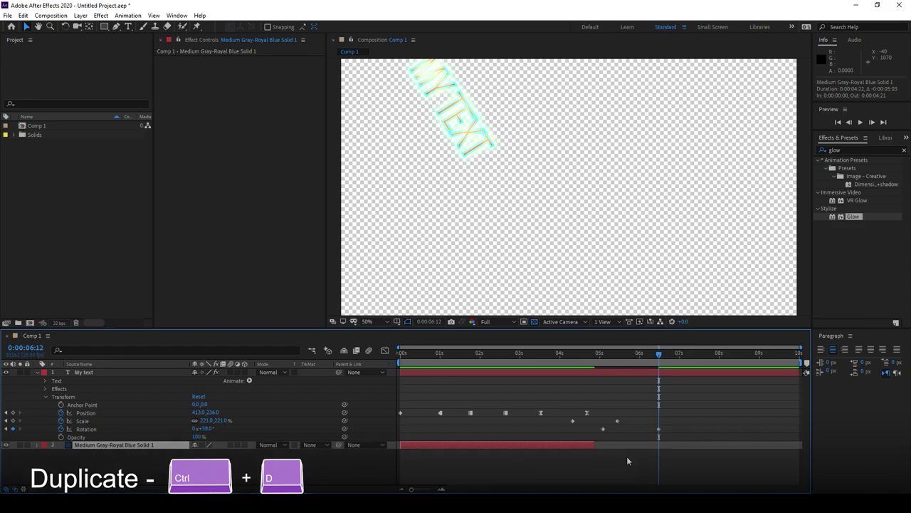
left_click(626, 454)
left_click(551, 441)
key("ctrl+d")
left_click_drag(494, 445, 690, 442)
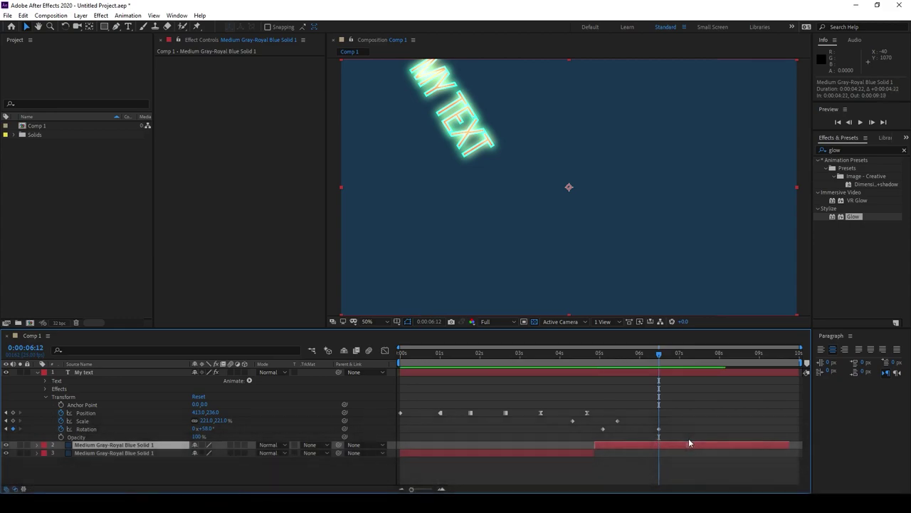
- Label the later solid Yellow and the My text layer Blue
left_click(43, 448)
left_click(85, 296)
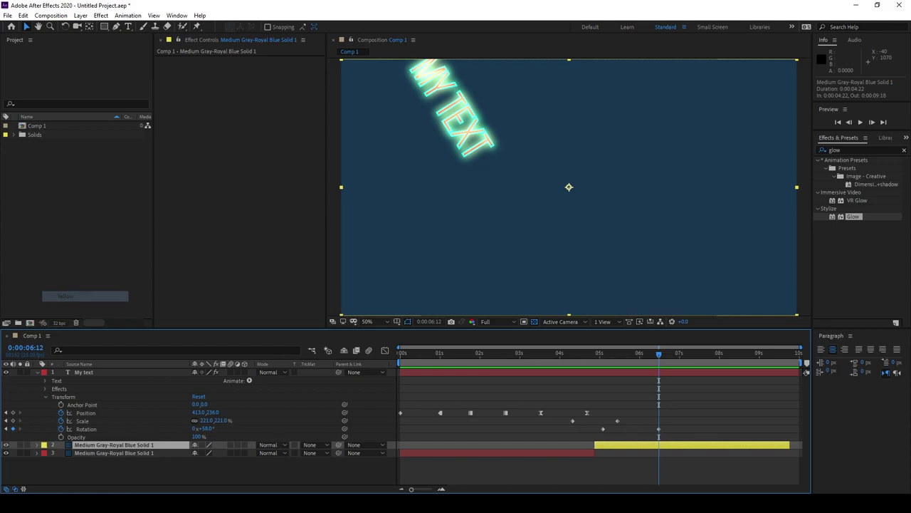
left_click(673, 470)
left_click(636, 378)
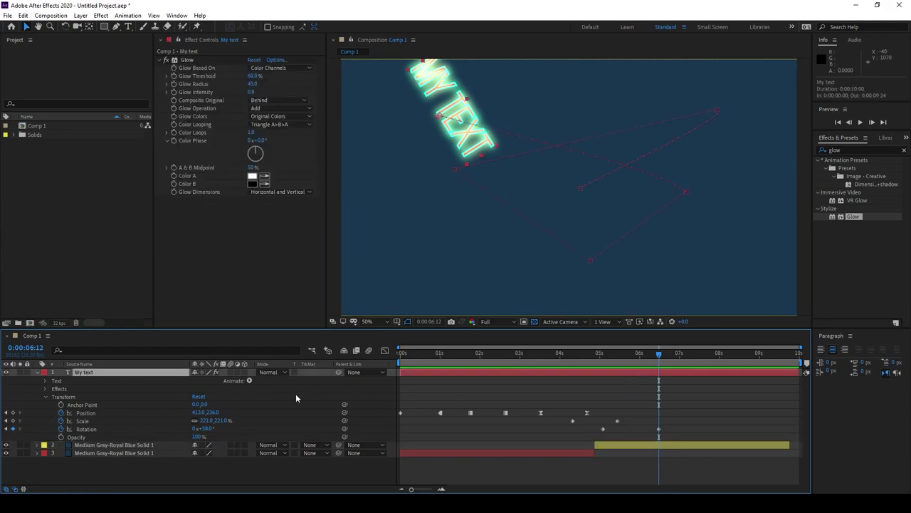
left_click(44, 372)
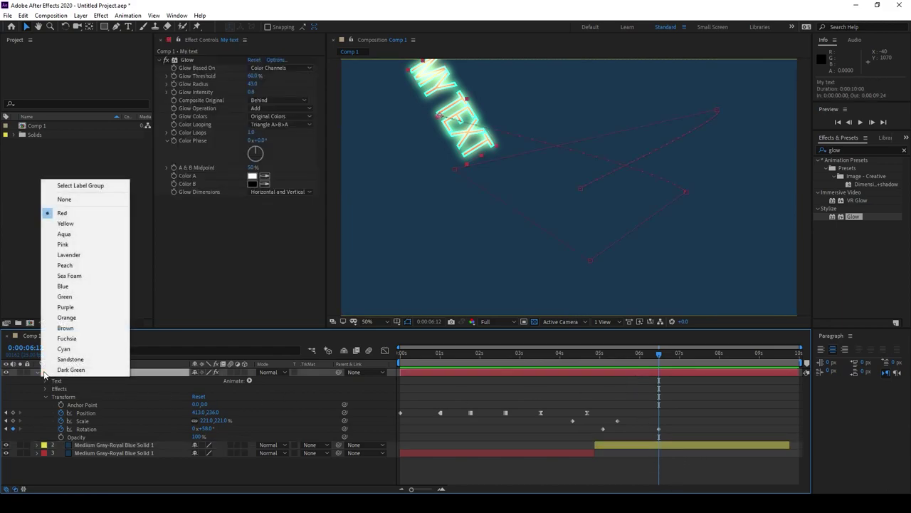
left_click(72, 287)
left_click(635, 391)
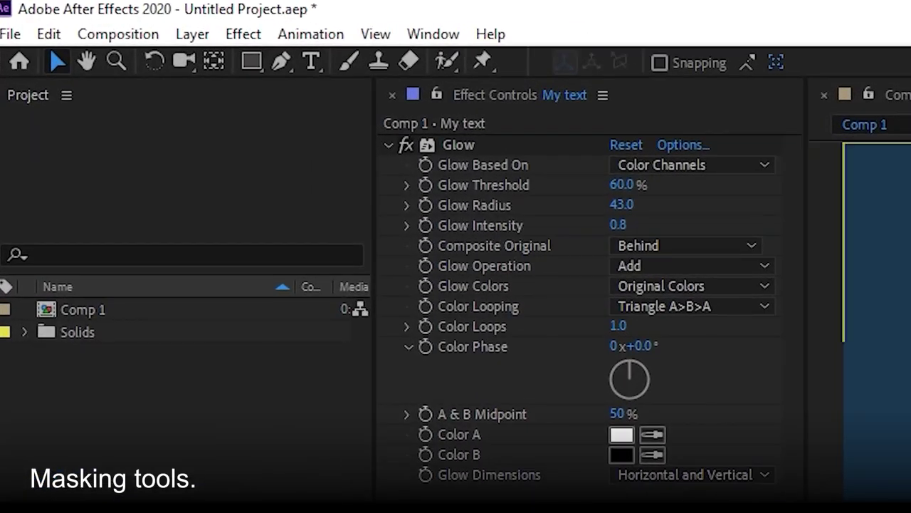
- Draw a large elliptical mask on the yellow-labelled solid with the Ellipse Tool
key("ctrl+Down")
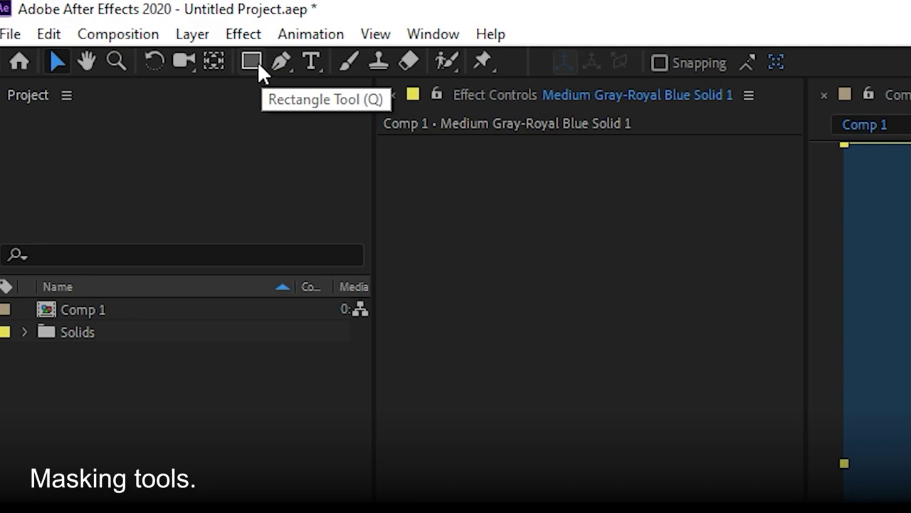
left_click_drag(258, 61, 380, 66)
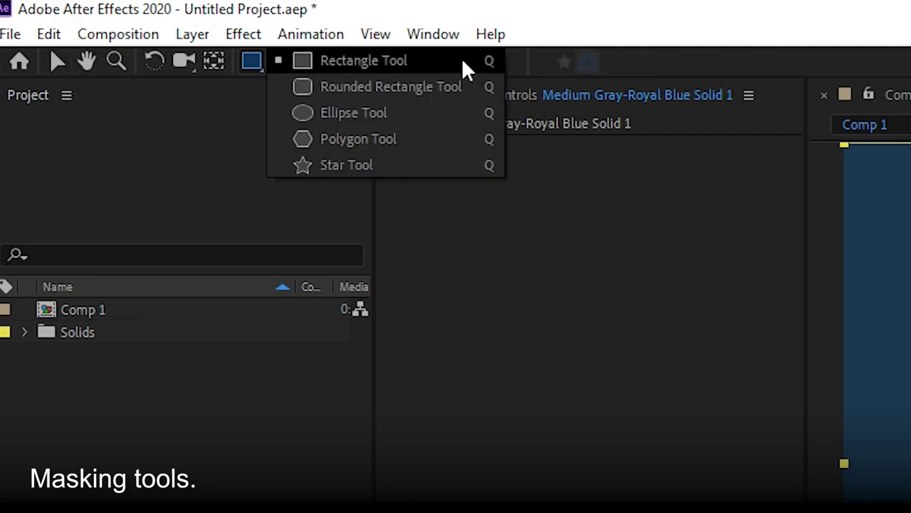
left_click(385, 114)
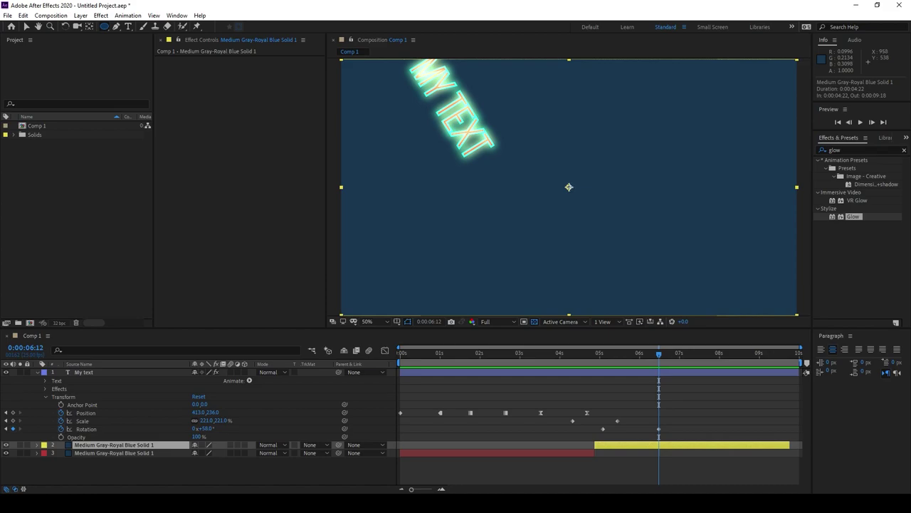
left_click_drag(569, 187, 675, 136)
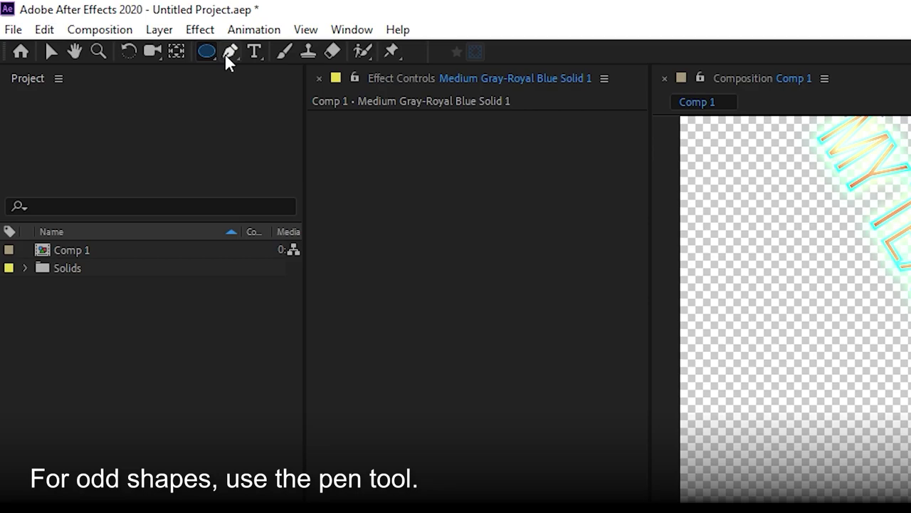
- Draw a curved freeform crescent mask to the right of the circle
left_click_drag(226, 54, 282, 49)
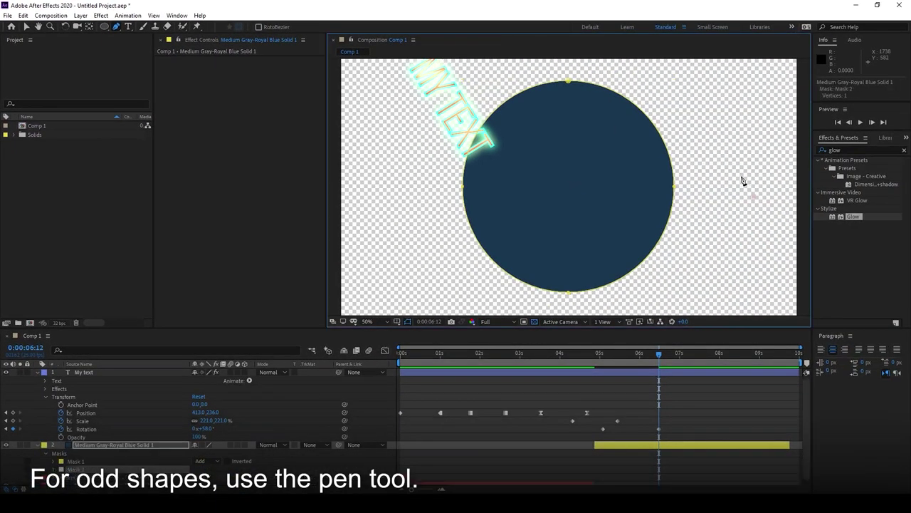
left_click(719, 146)
left_click(713, 232)
left_click(682, 271)
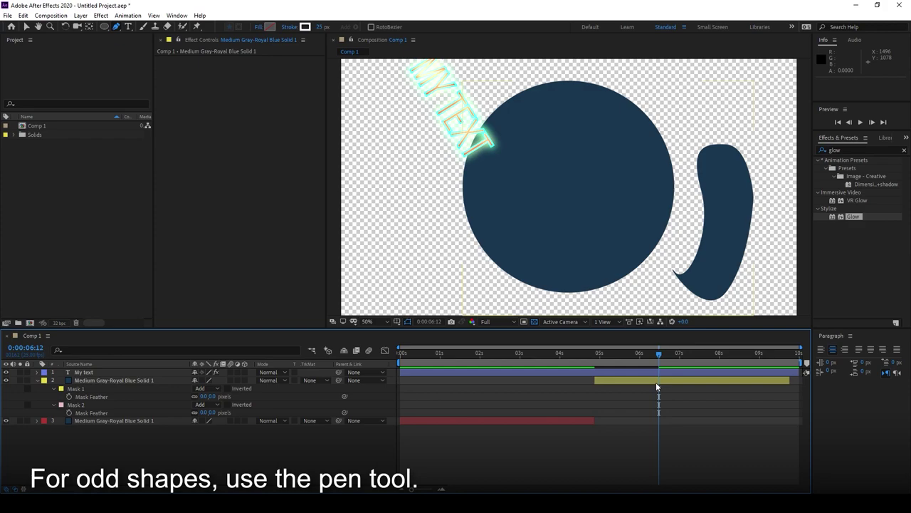
- Draw a freeform mask left of the circle and reshape it into a tilted oval
left_click(656, 382)
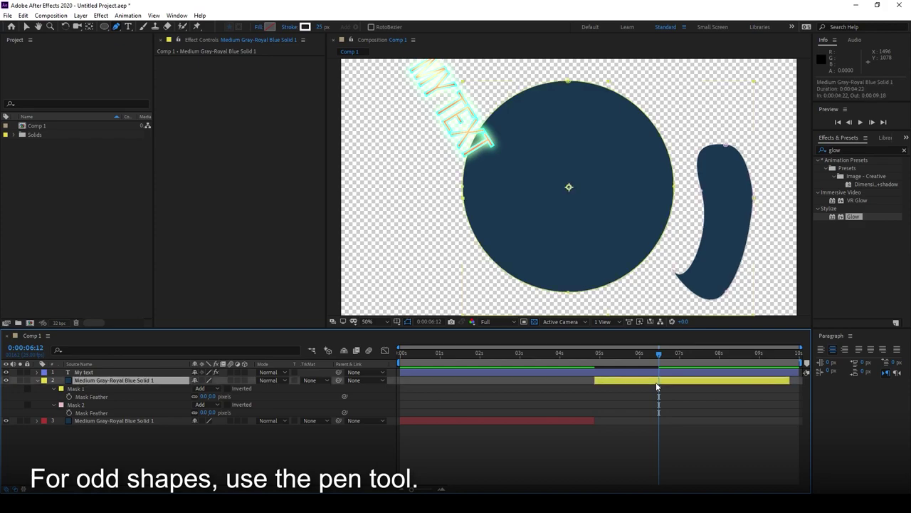
left_click_drag(419, 178, 389, 248)
left_click(439, 208)
left_click(437, 202)
key("v")
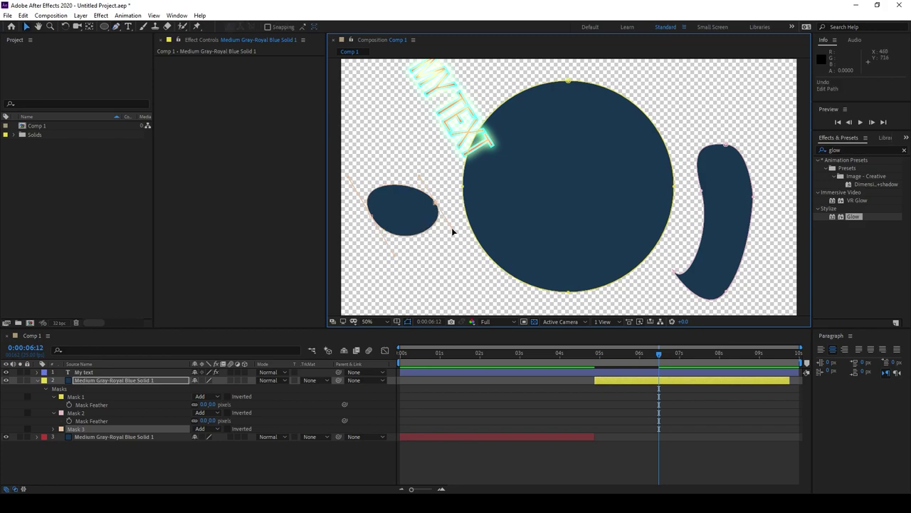
left_click_drag(452, 227, 367, 142)
left_click_drag(434, 172, 436, 133)
left_click_drag(437, 206, 469, 252)
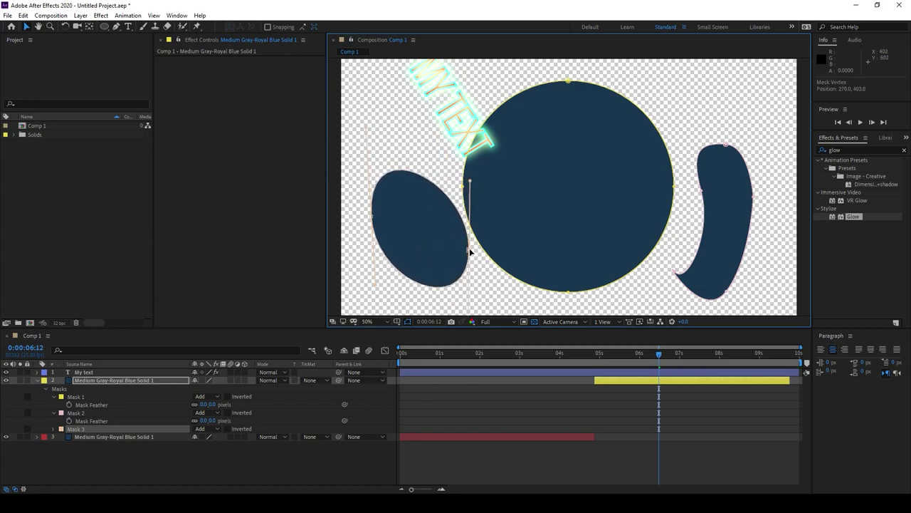
left_click(682, 435)
- Add Comp 1 to the Render Queue as Comp 1.mov with the ProRes HQ output module
left_click_drag(659, 377, 730, 383)
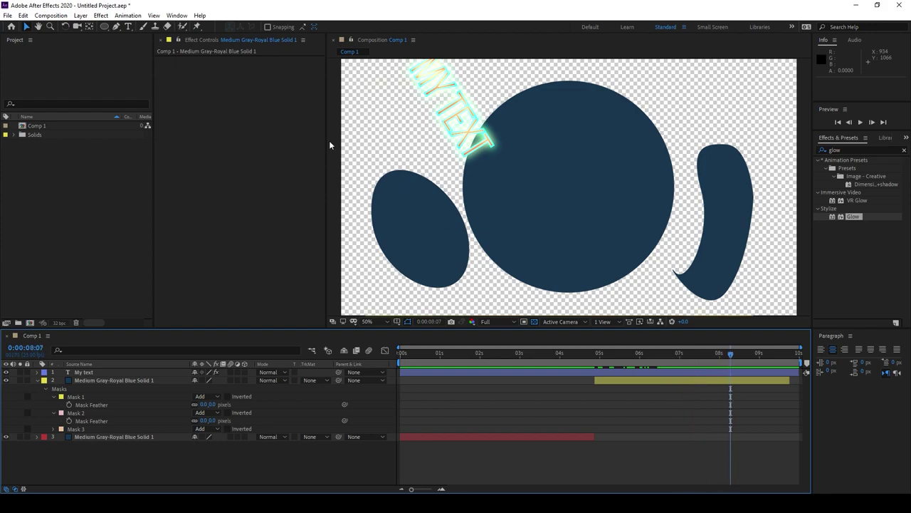
left_click(48, 17)
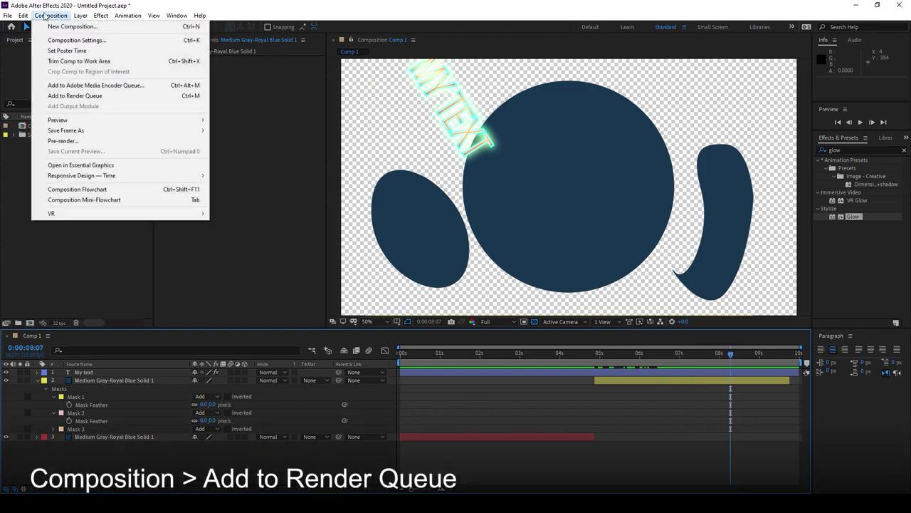
left_click(104, 95)
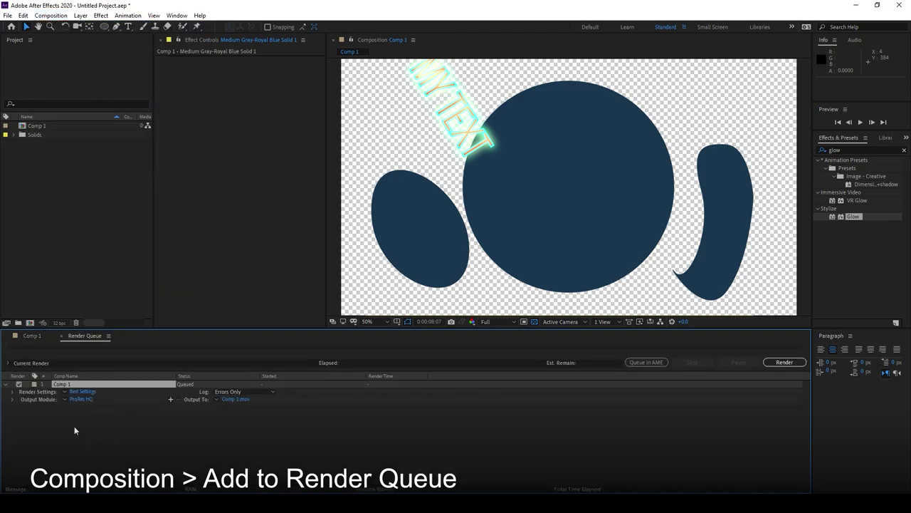
left_click(146, 420)
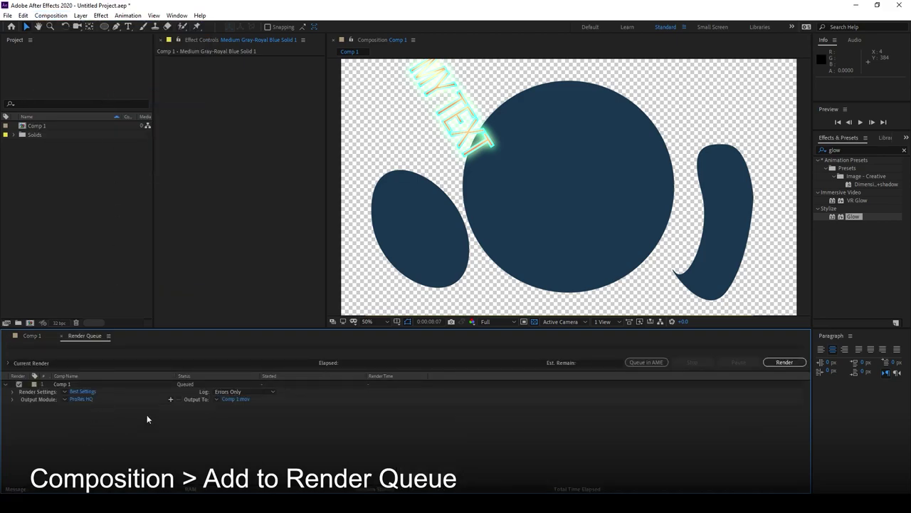
left_click(65, 399)
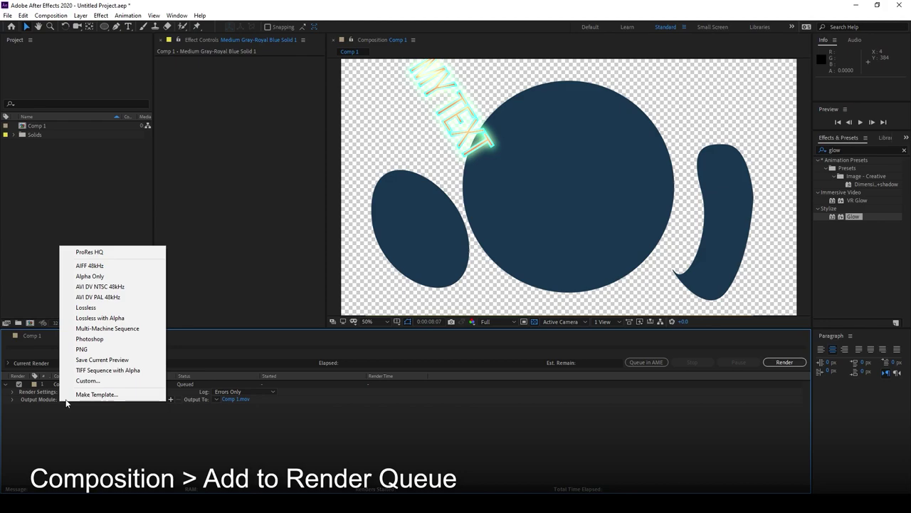
left_click(114, 252)
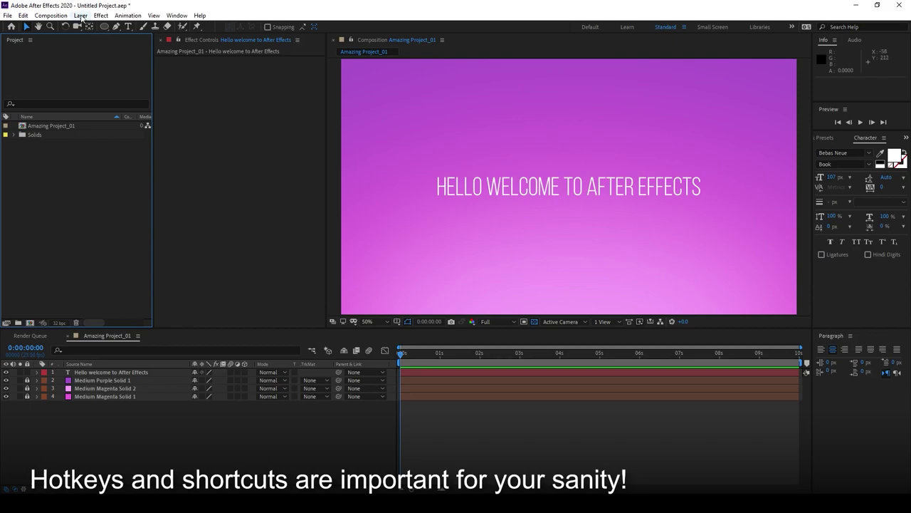
left_click(118, 27)
left_click(100, 15)
key("Escape")
key("v")
key("ctrl+5")
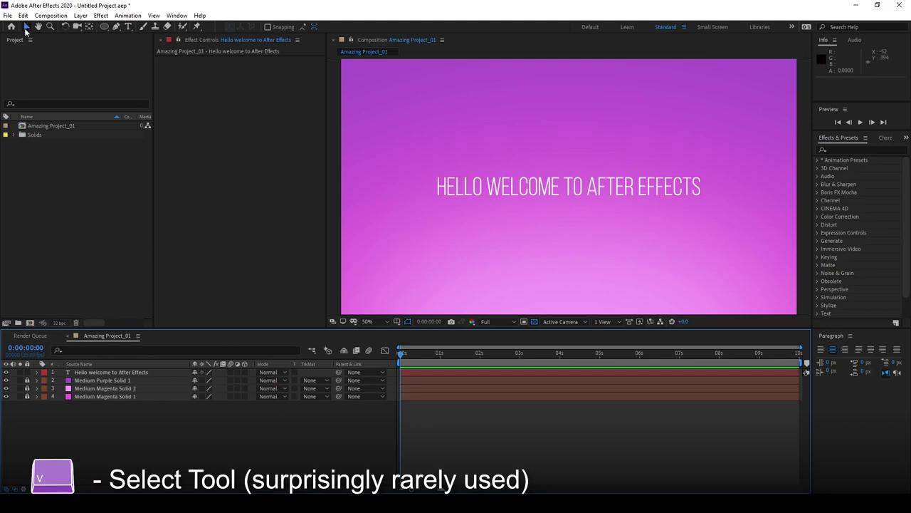
left_click(616, 189)
left_click(612, 153)
left_click(603, 193)
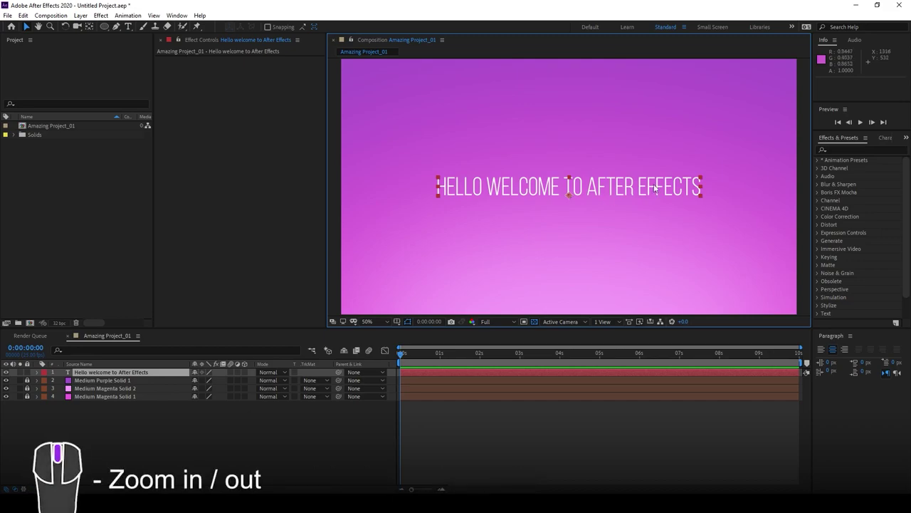
scroll(655, 188, "down", 1)
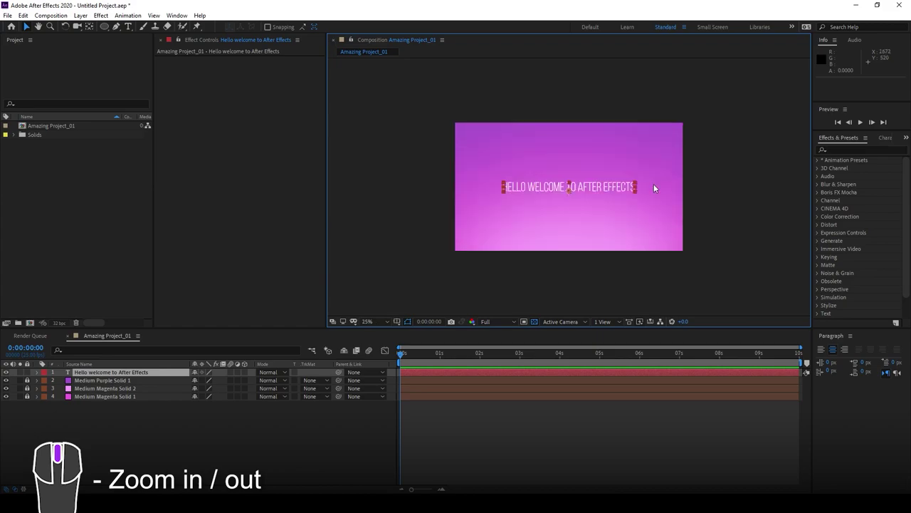
scroll(655, 188, "up", 1)
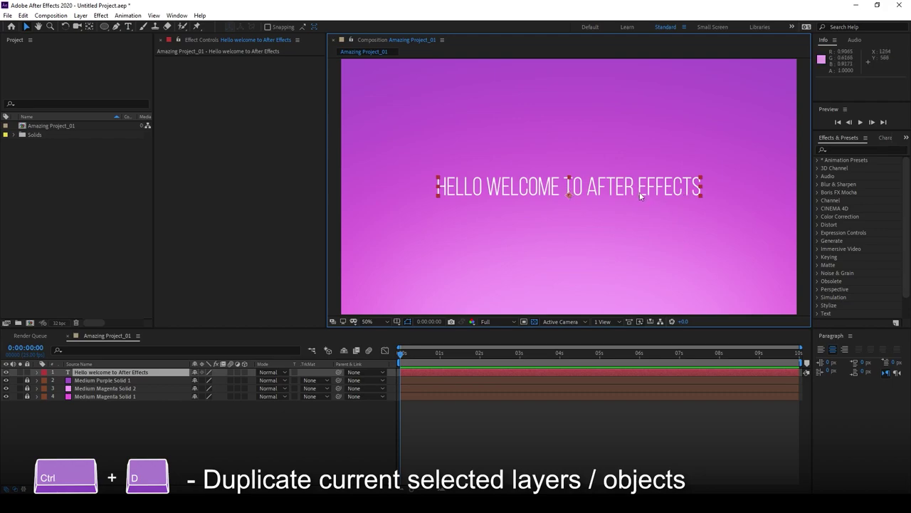
- Duplicate the welcome title repeatedly, moving a copy higher, until five title layers exist
key("ctrl+d")
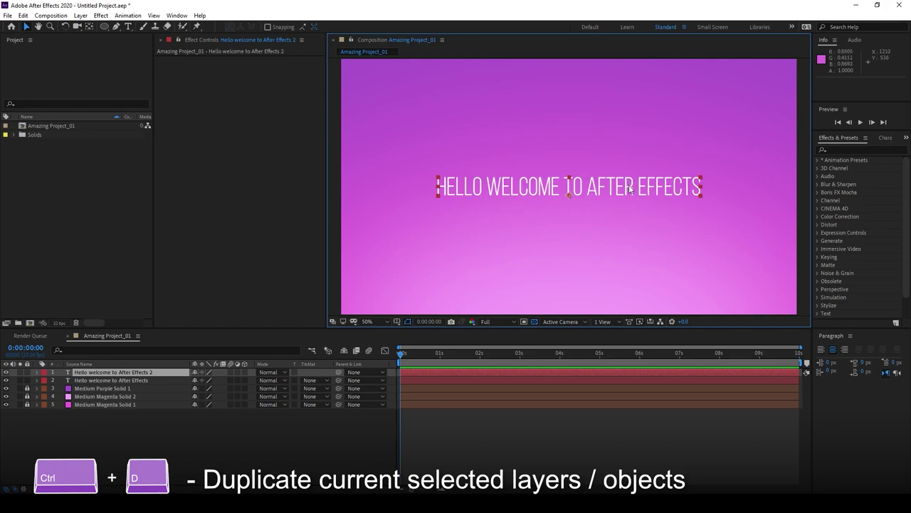
left_click_drag(630, 189, 618, 93)
key("ctrl+d")
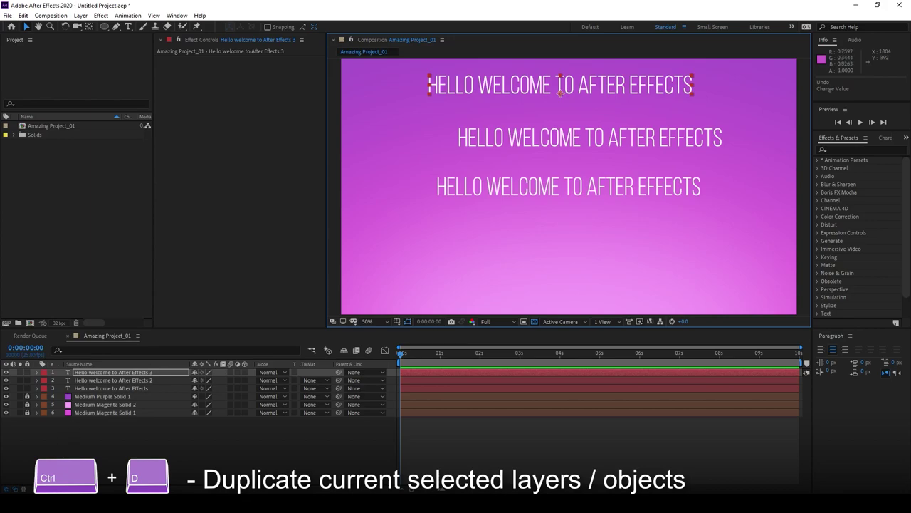
left_click(559, 145, "shift")
key("ctrl+d")
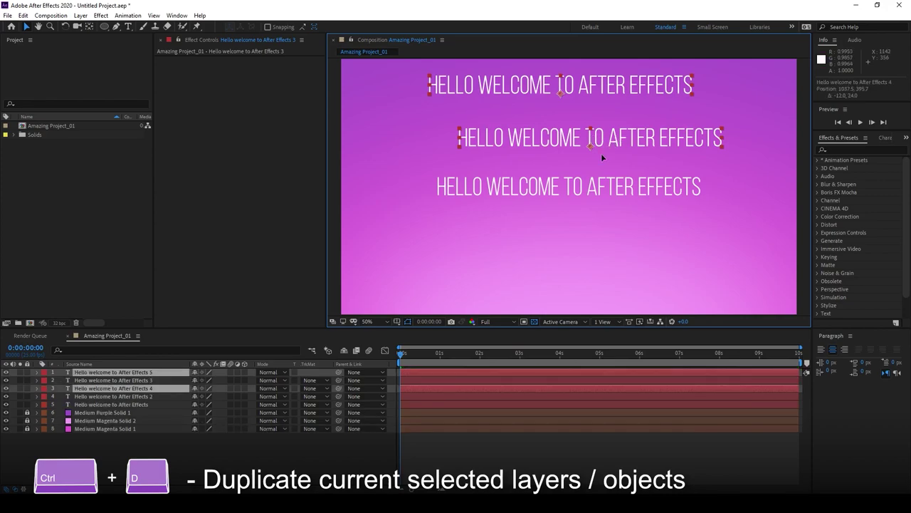
- Move the new title copies down and left, then preview the composition and adjust the view
left_click_drag(604, 157, 543, 317)
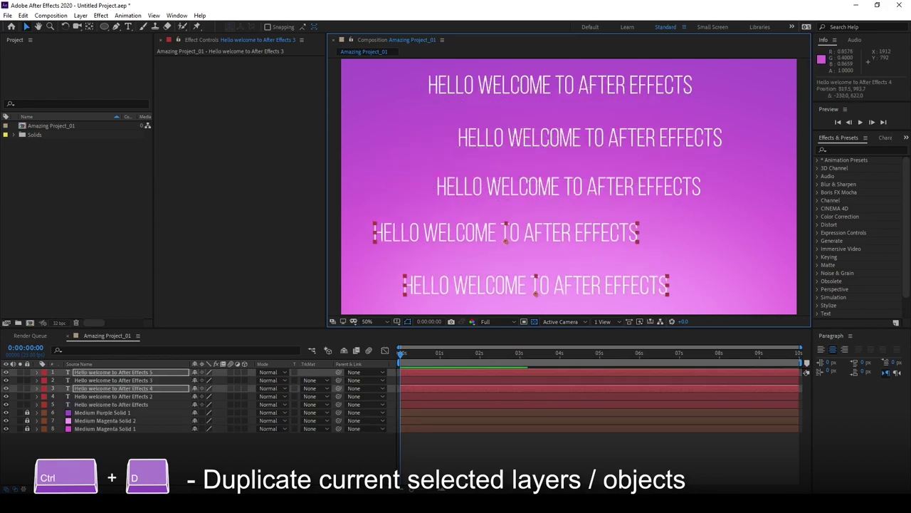
left_click(566, 211)
key("space")
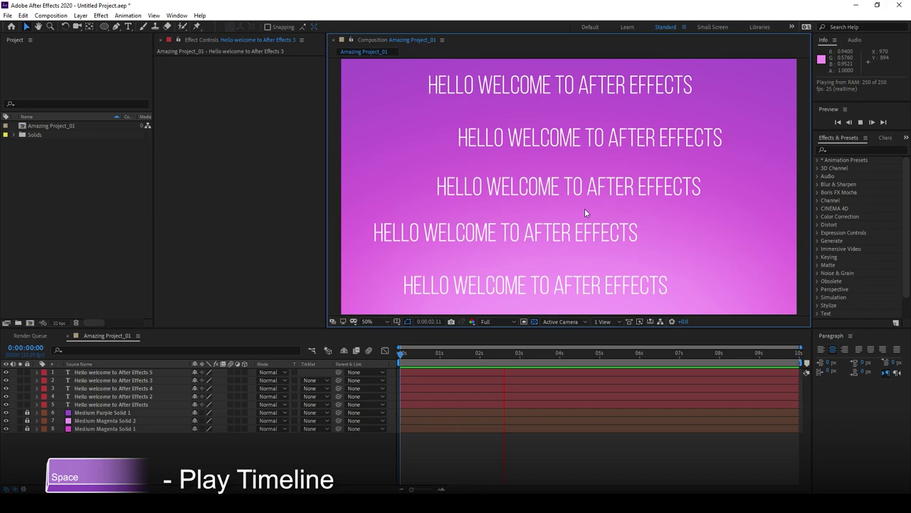
key("space")
left_click_drag(604, 156, 610, 179)
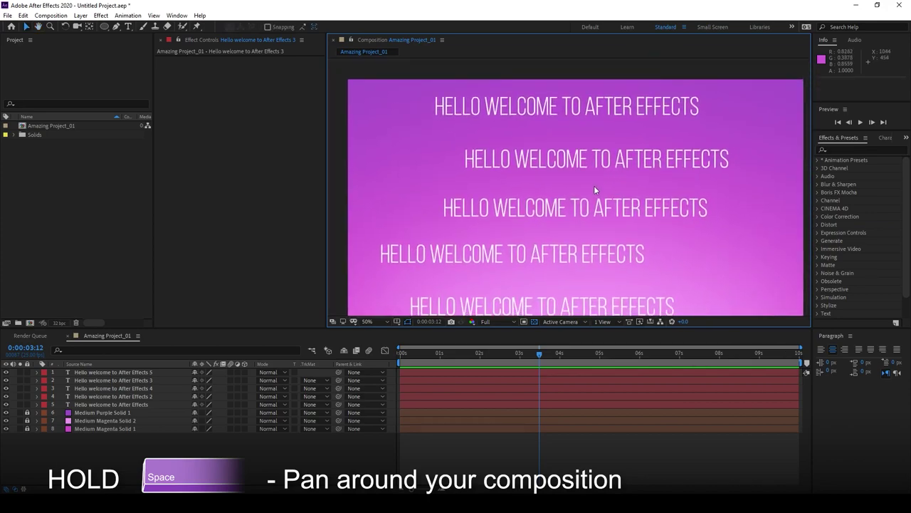
scroll(596, 185, "down", 2)
left_click_drag(647, 211, 612, 203)
scroll(570, 162, "down", 2)
scroll(552, 170, "up", 1)
scroll(570, 178, "up", 1)
scroll(630, 221, "up", 1)
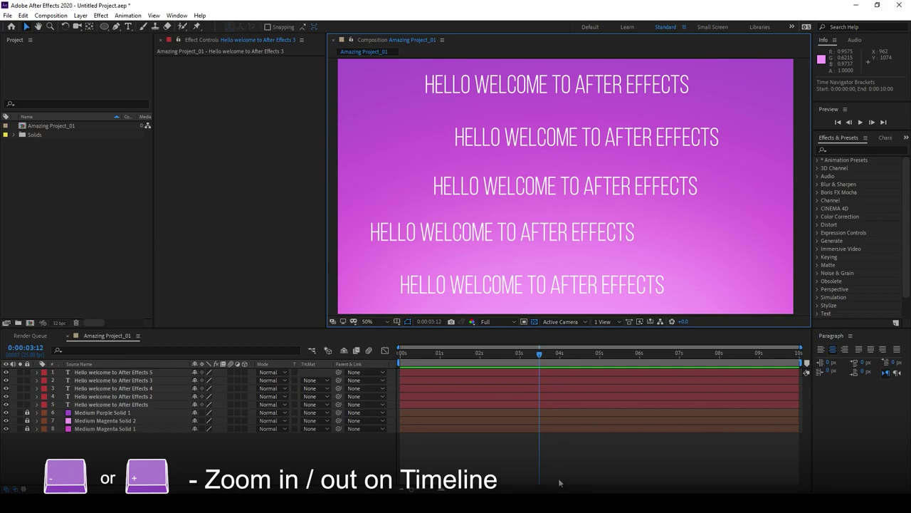
key("equal")
key("equal")
key("equal")
key("minus")
key("minus")
key("minus")
- Select the four duplicate title layers, leaving the original welcome title unselected
left_click(513, 186)
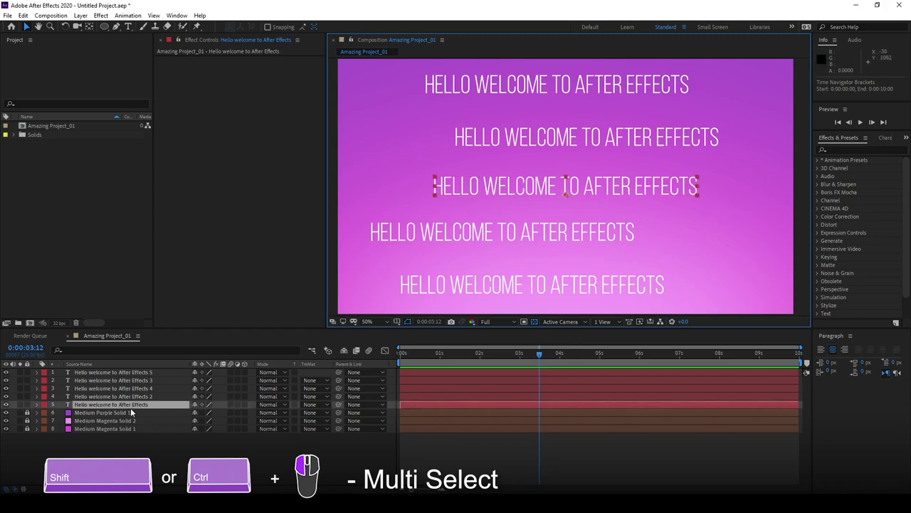
left_click(120, 388, "ctrl")
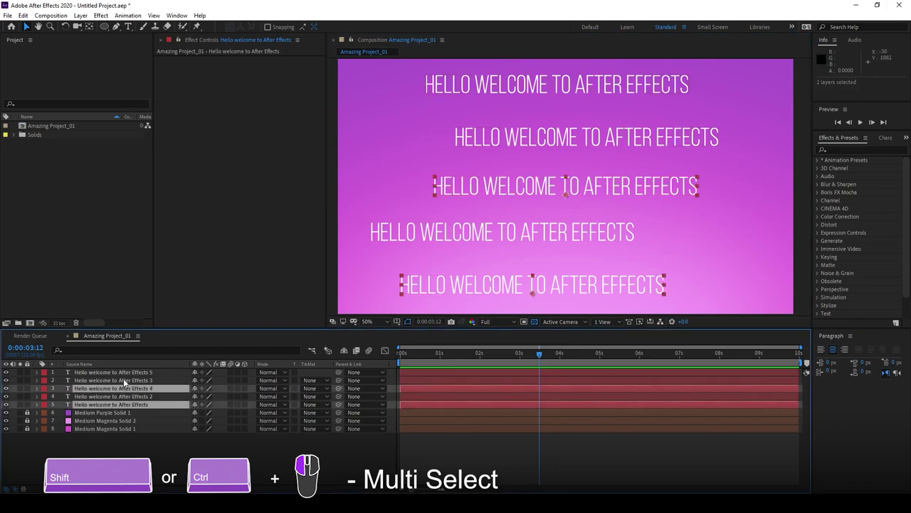
left_click(129, 372, "shift")
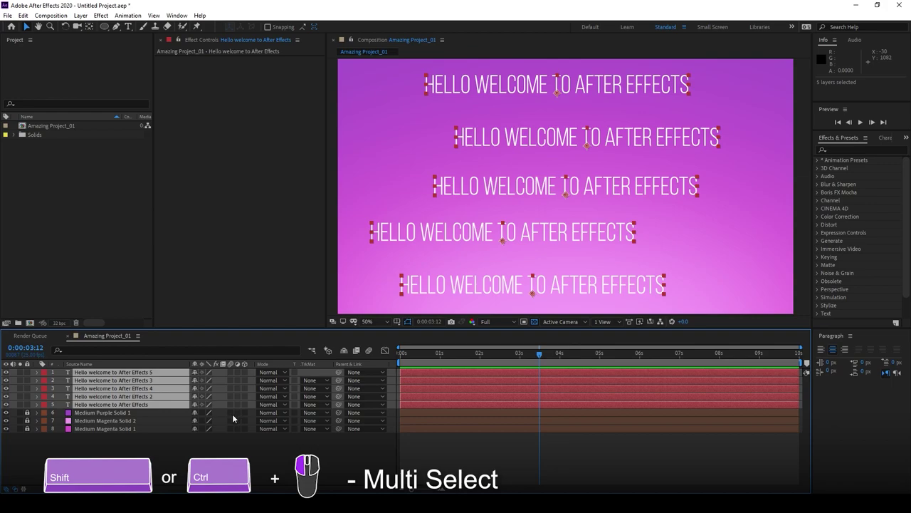
left_click(460, 449)
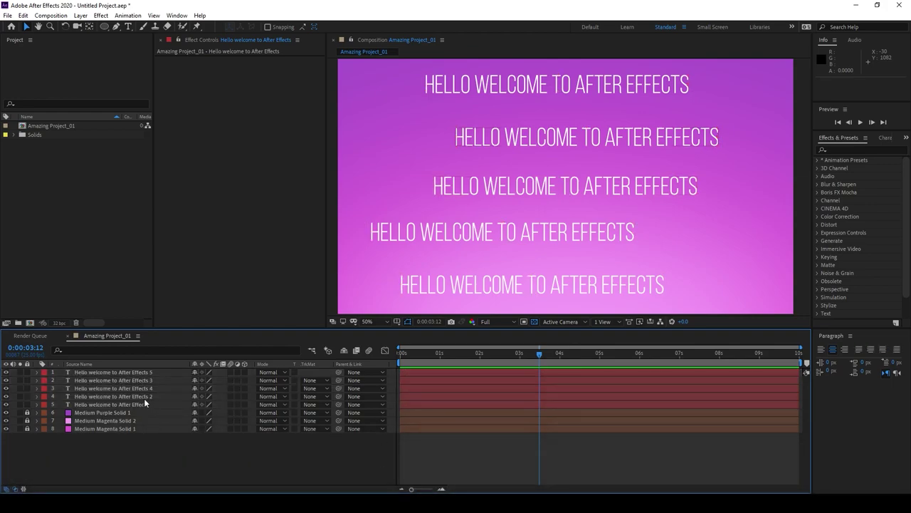
left_click(143, 397)
left_click(164, 371, "shift")
- Delete the four duplicates and view Position, Opacity, Scale, Rotation and Anchor Point individually
key("Delete")
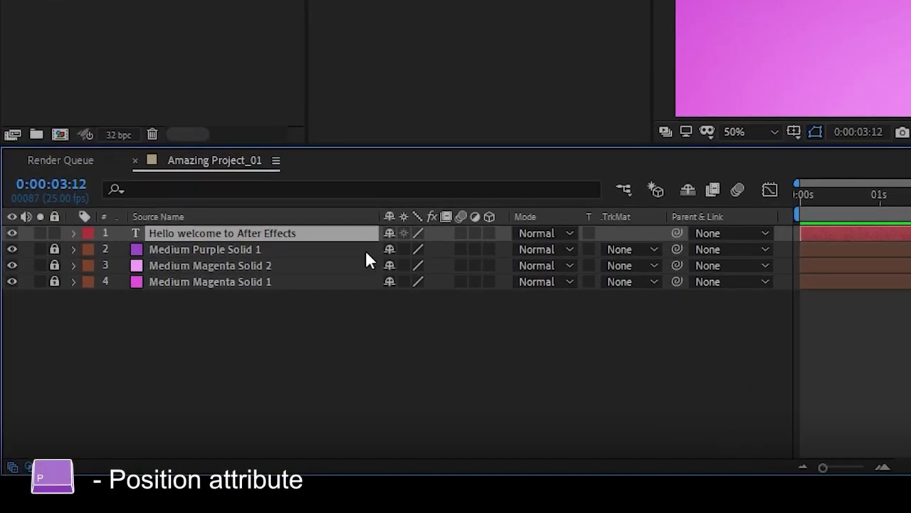
key("p")
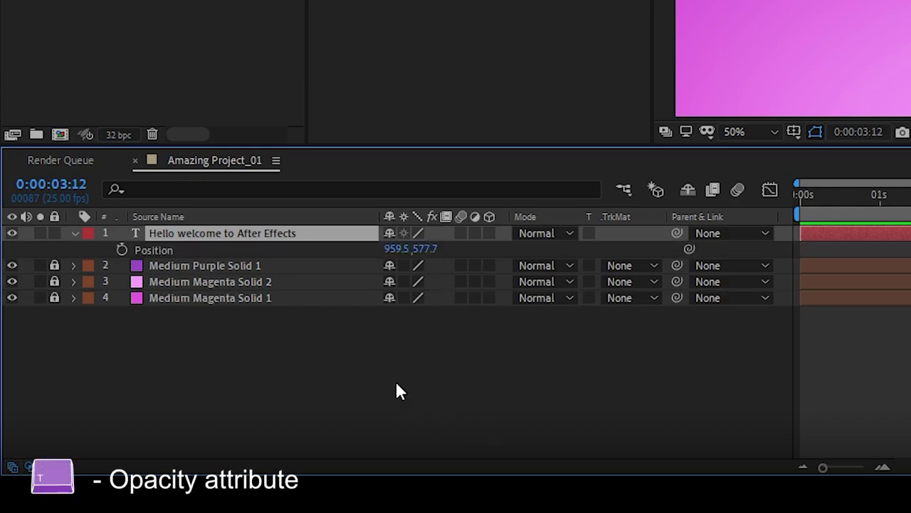
key("t")
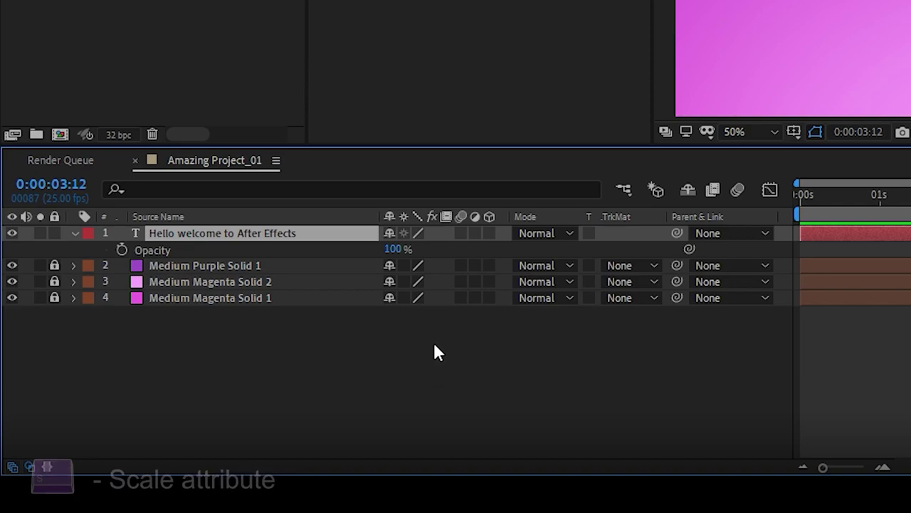
key("s")
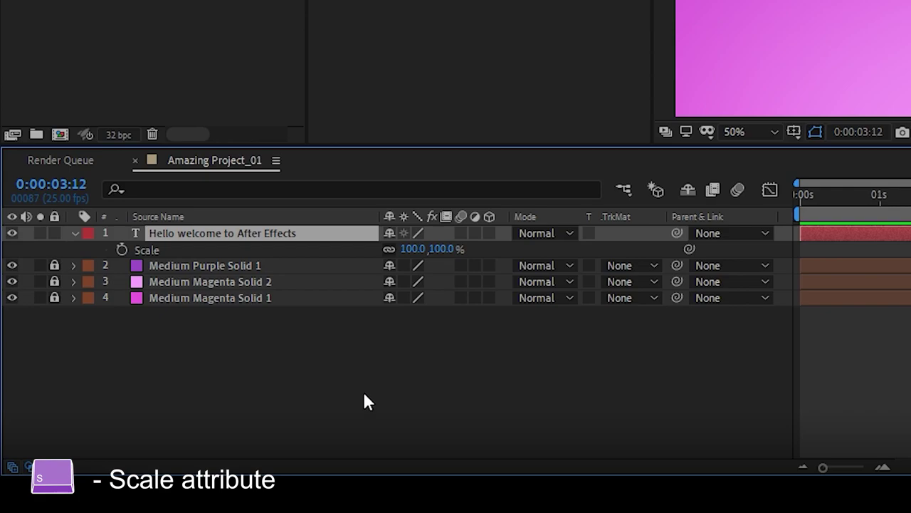
key("r")
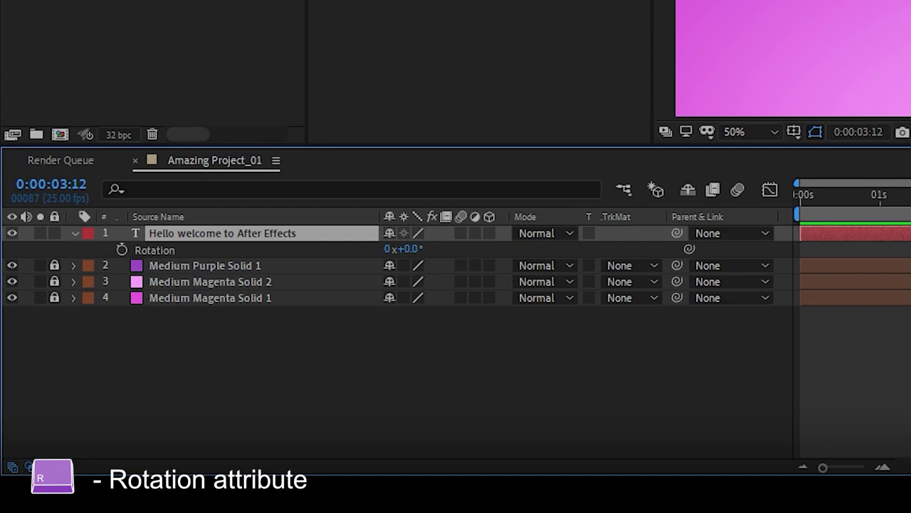
key("a")
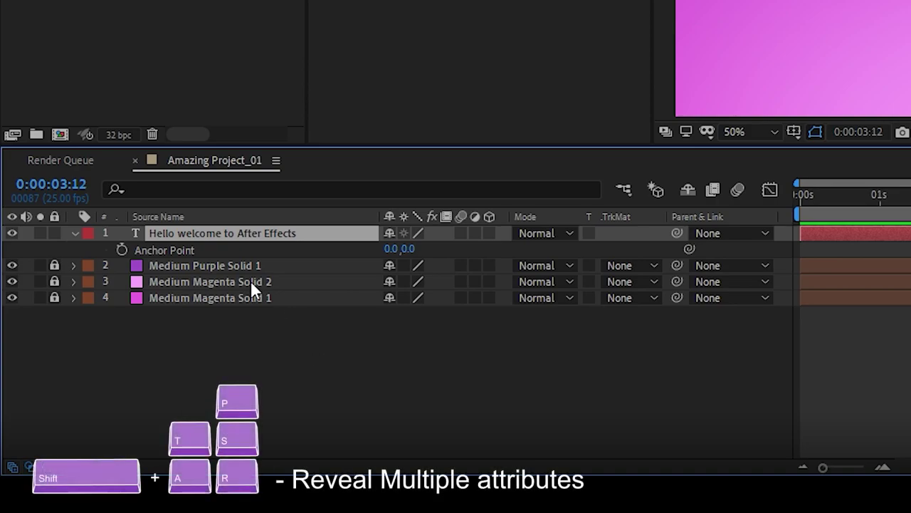
- Show Scale, Anchor Point, Rotation, Opacity and Position together on the title layer
key("a")
key("s")
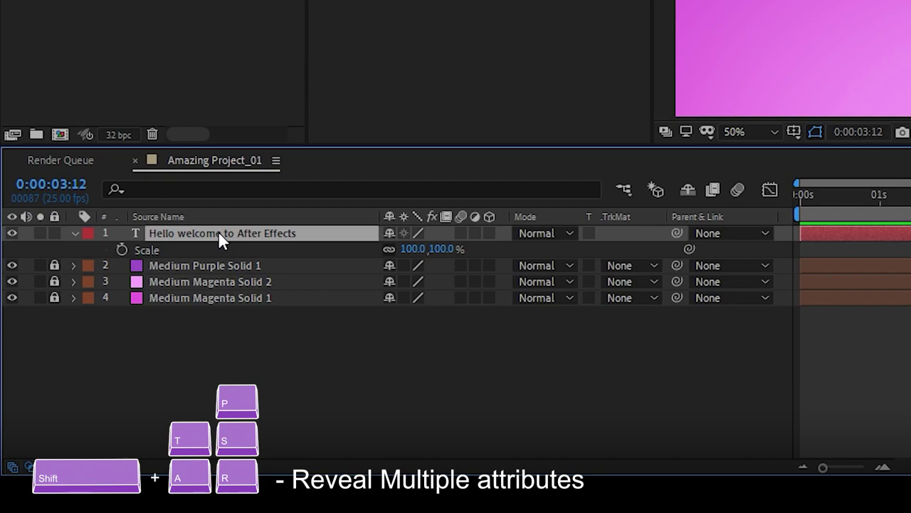
key("shift+a")
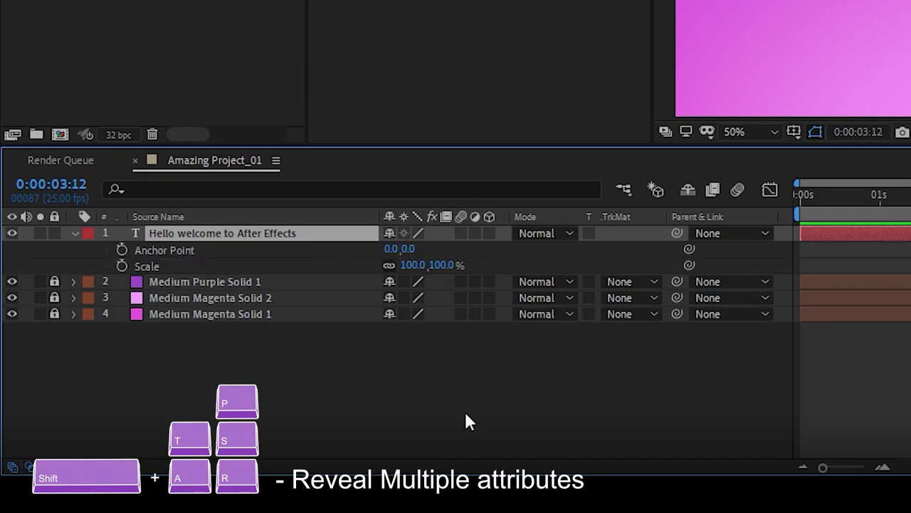
key("shift+r")
key("shift+t")
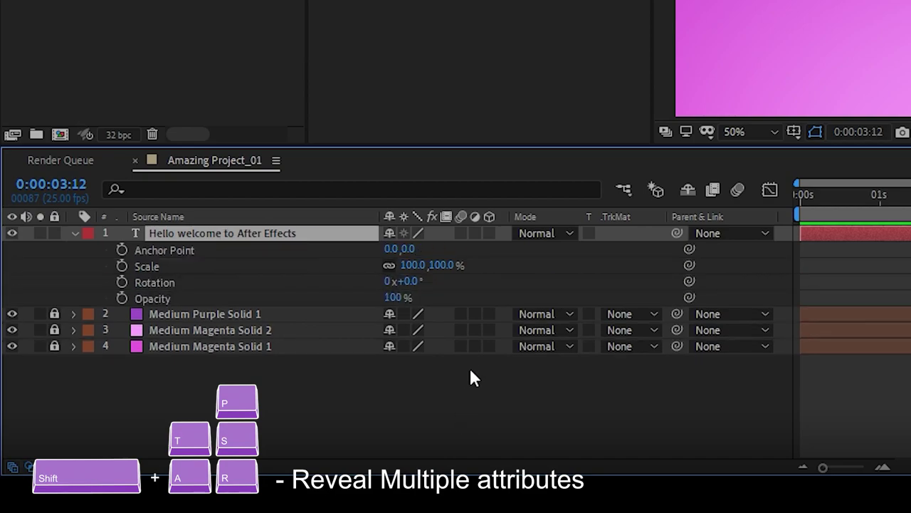
key("shift+p")
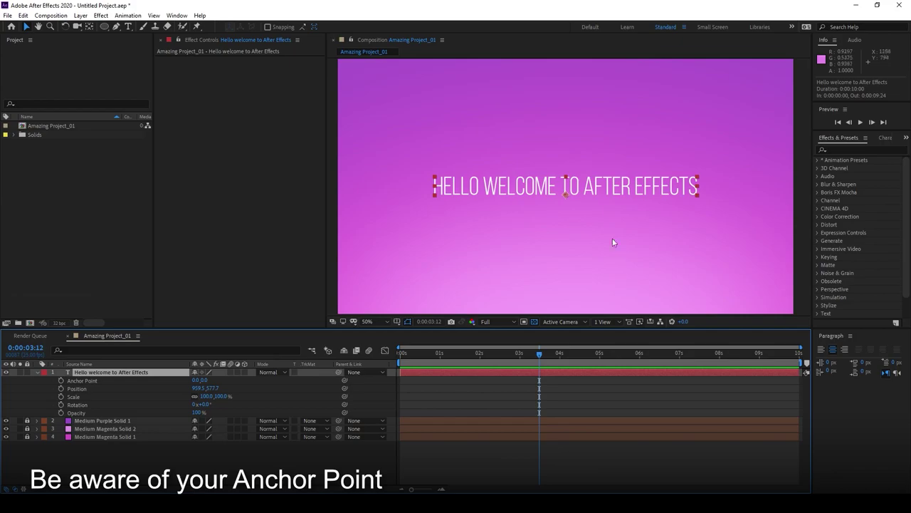
- Raise the title's Anchor Point X value and ready the Pan Behind tool to reposition it
left_click(625, 187)
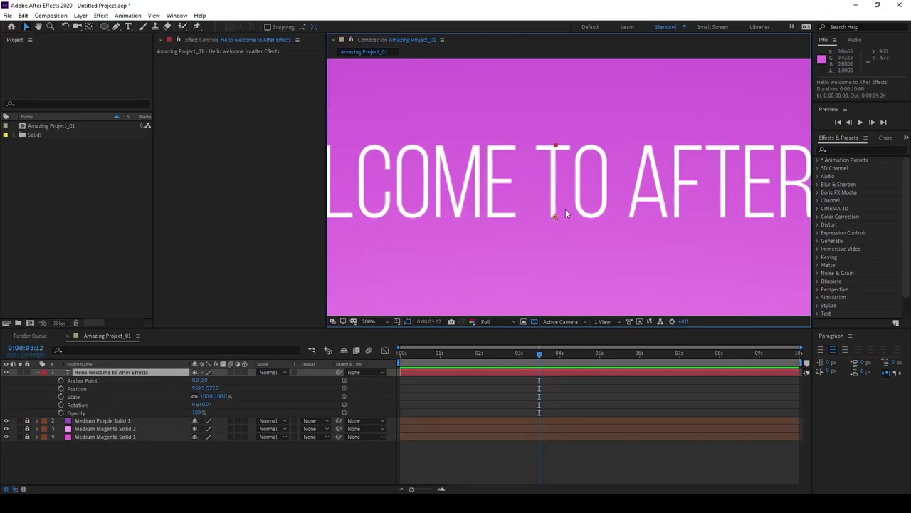
scroll(560, 220, "down", 4)
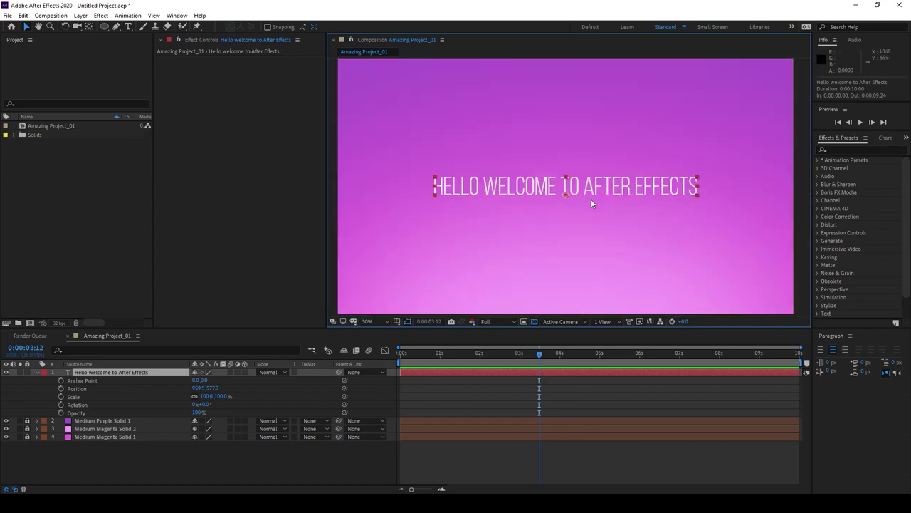
left_click(82, 380)
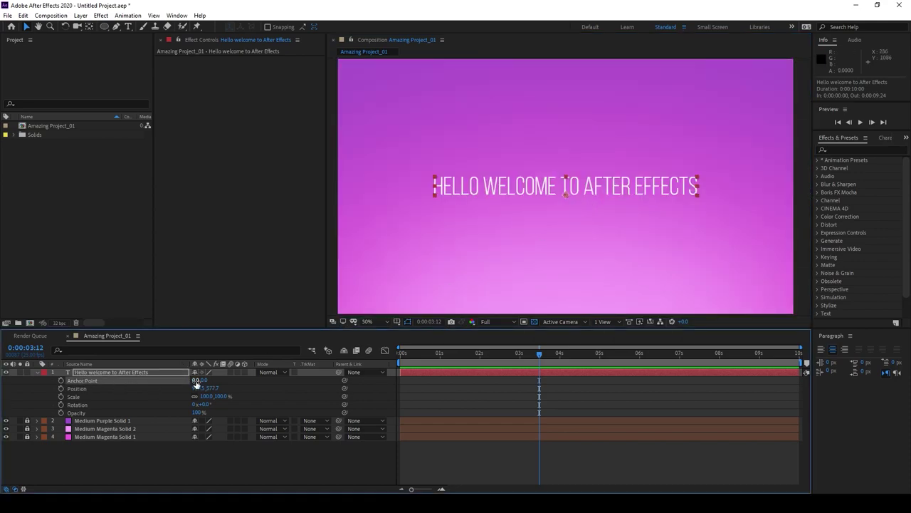
left_click_drag(197, 382, 237, 382)
key("y")
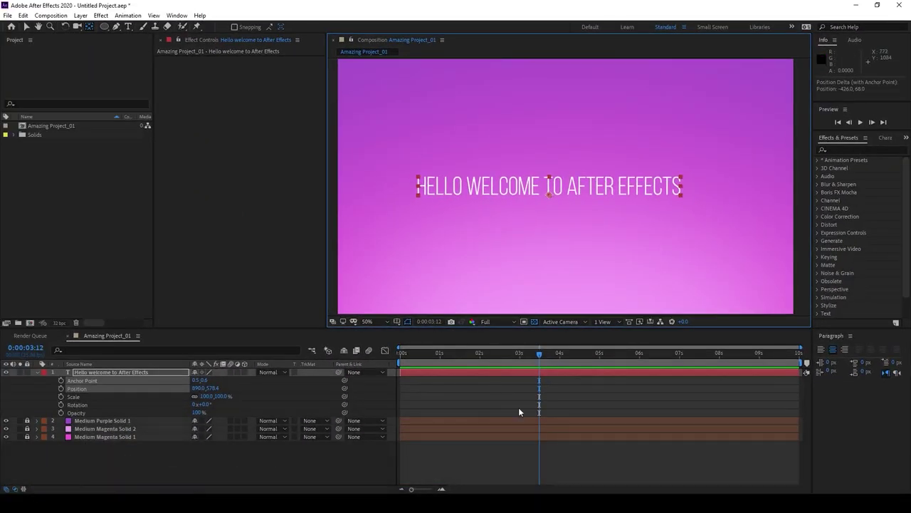
- Keyframe the title's Position, Scale and Rotation, moving and tilting it to 61° at 0:00:04:21
left_click(524, 394)
left_click(523, 371)
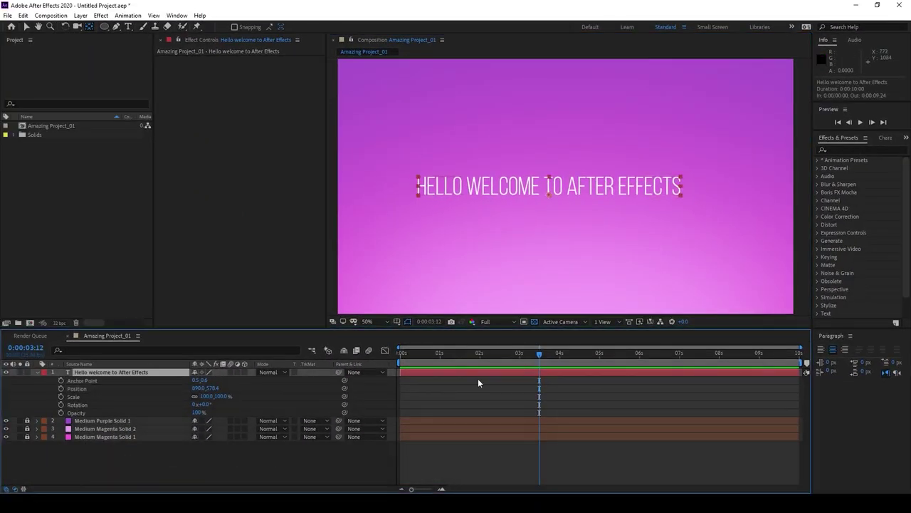
left_click(61, 388)
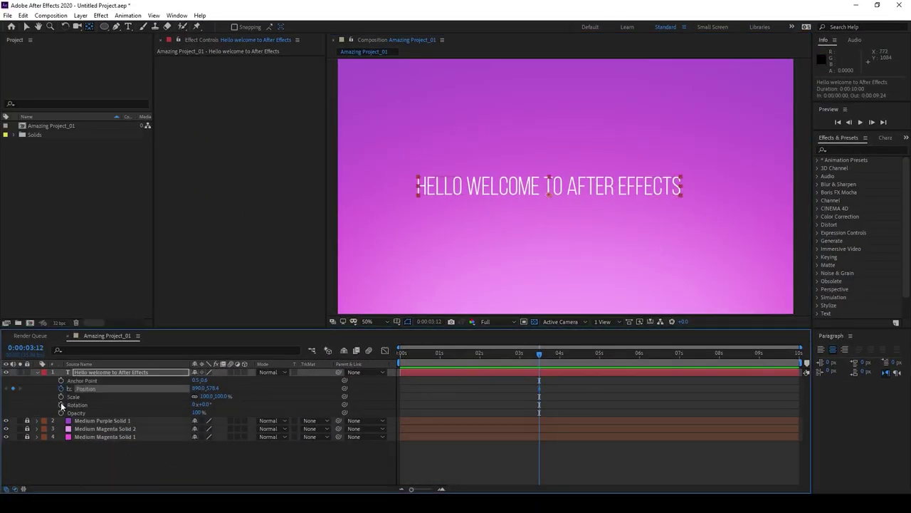
left_click(61, 405)
left_click(61, 397)
left_click(593, 353)
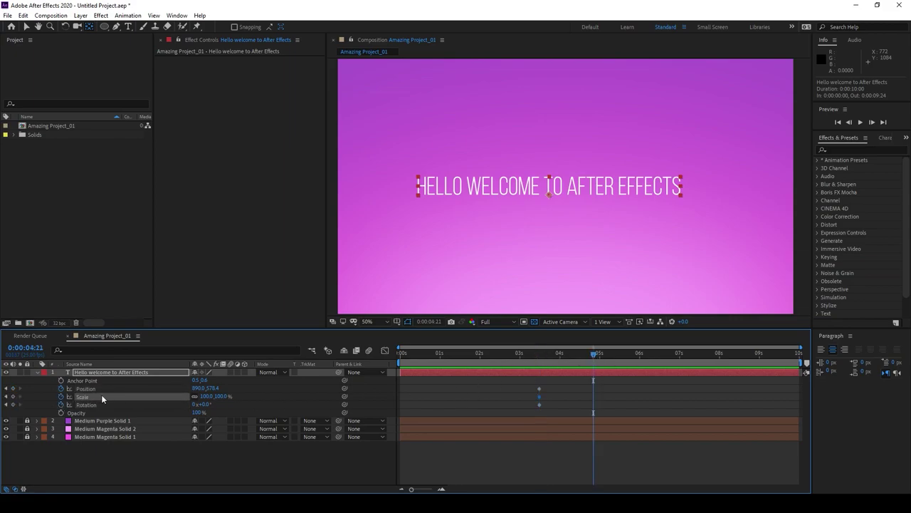
left_click_drag(199, 388, 231, 401)
key("u")
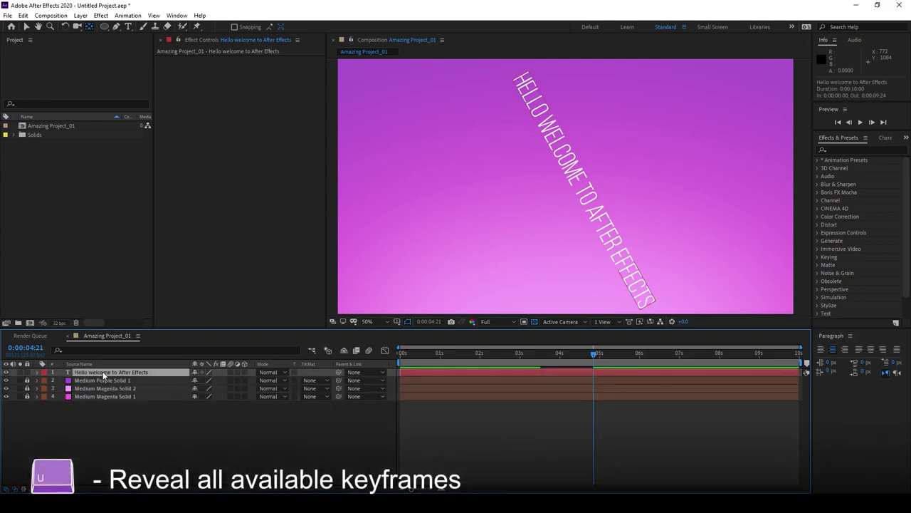
left_click(103, 375)
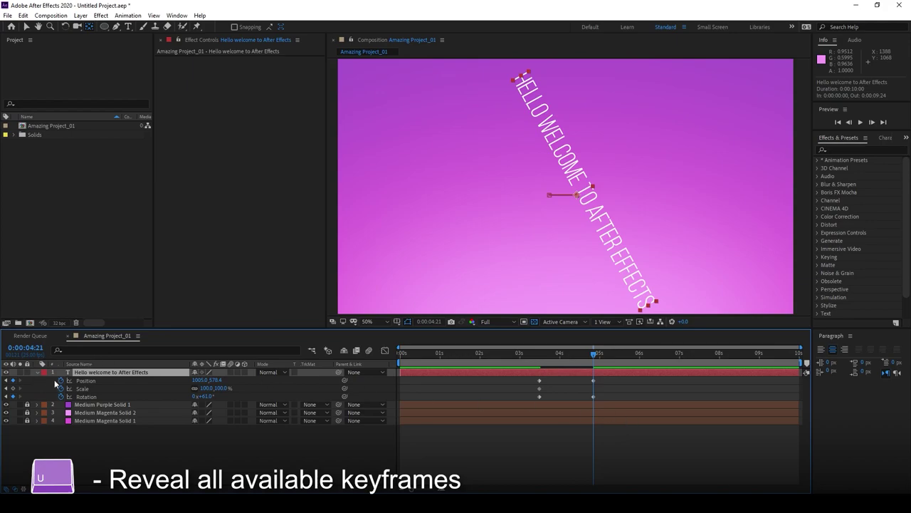
key("u")
key("u")
key("u")
key("u")
key("u")
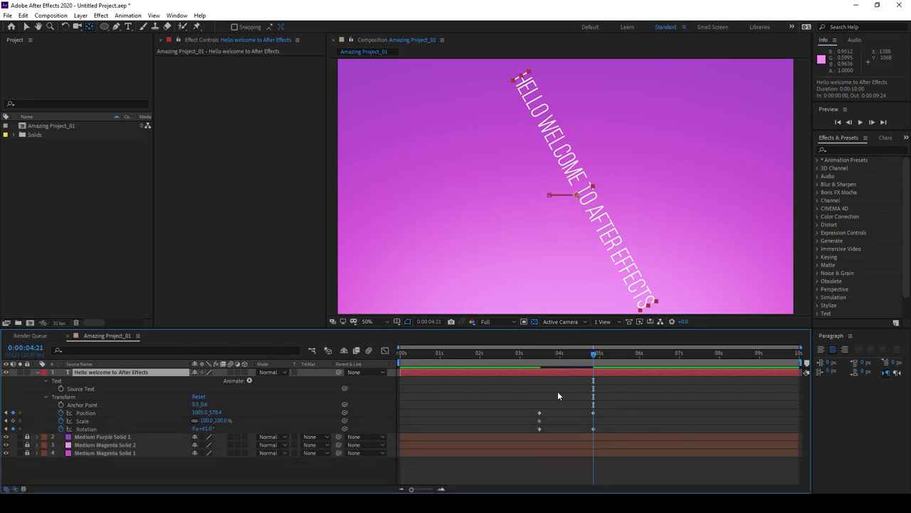
key("ctrl+5")
type("glo")
left_click_drag(853, 216, 612, 368)
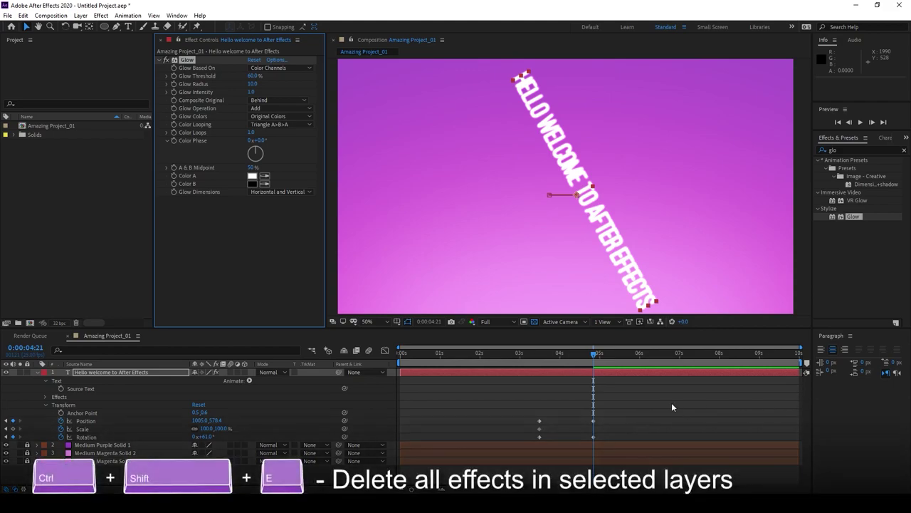
left_click(548, 394)
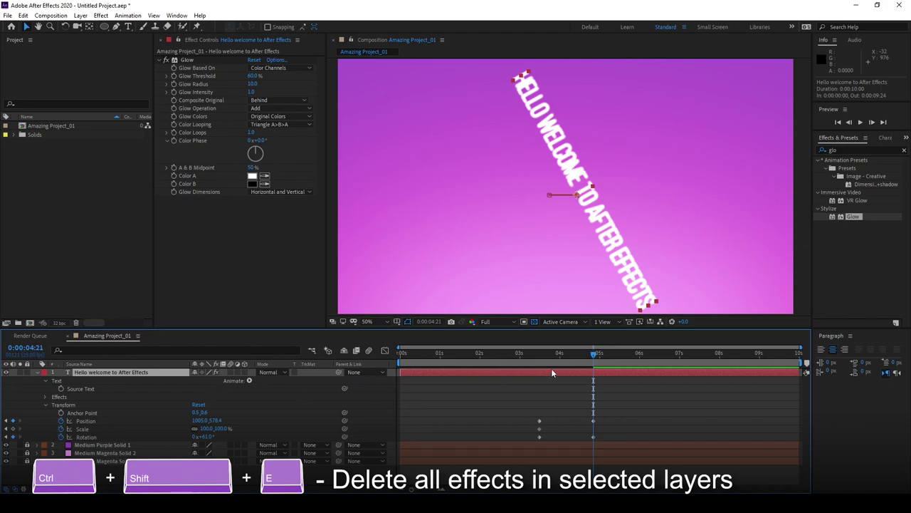
key("ctrl+shift+e")
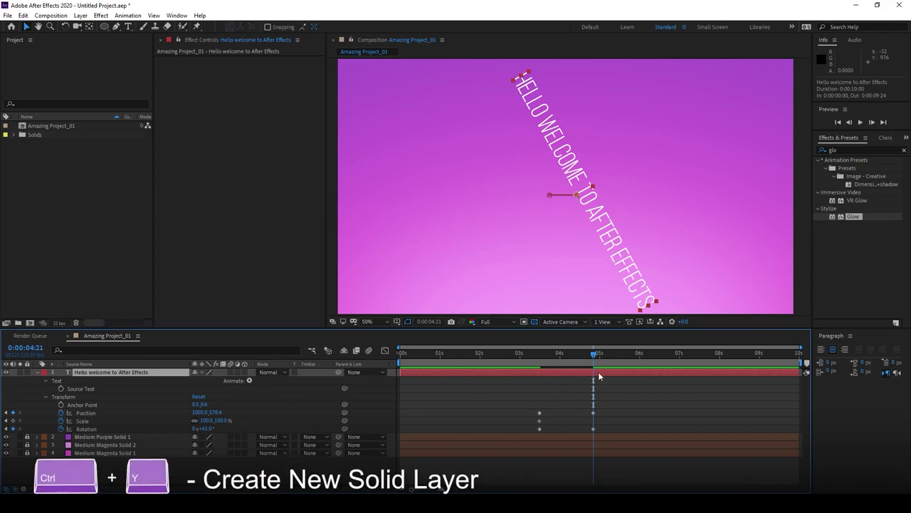
- Create a new cyan solid layer and drag it into place in the frame
left_click(568, 388)
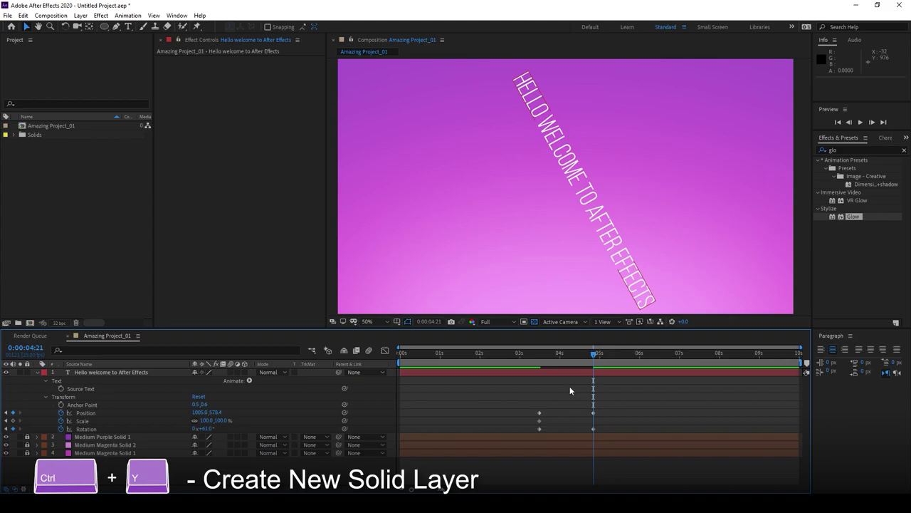
key("ctrl+y")
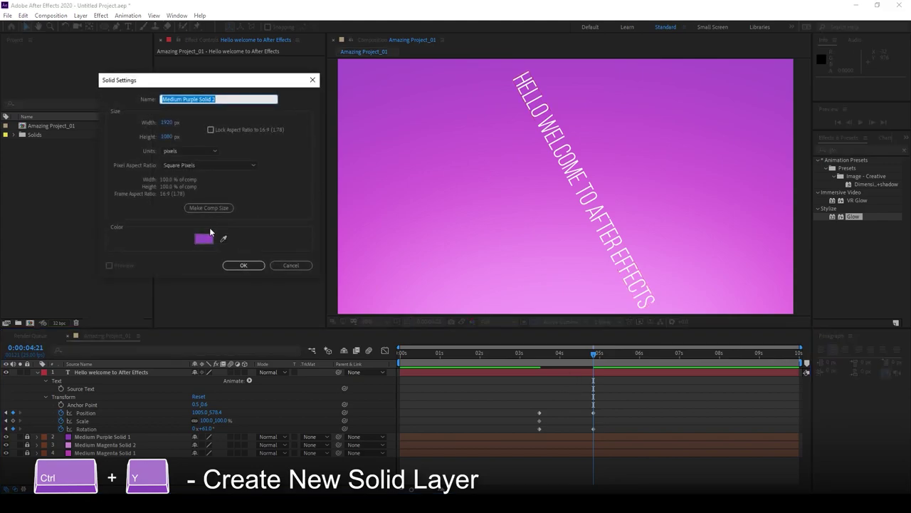
left_click(204, 241)
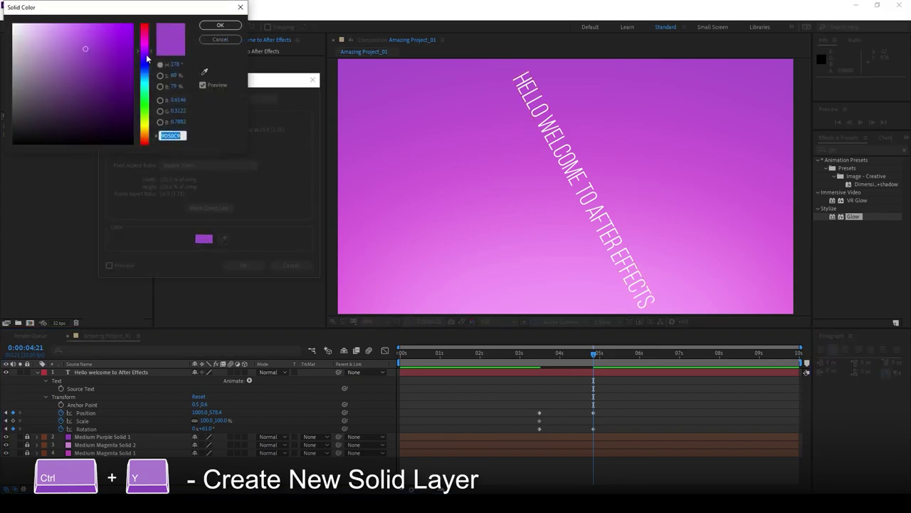
left_click_drag(145, 59, 144, 83)
left_click(220, 25)
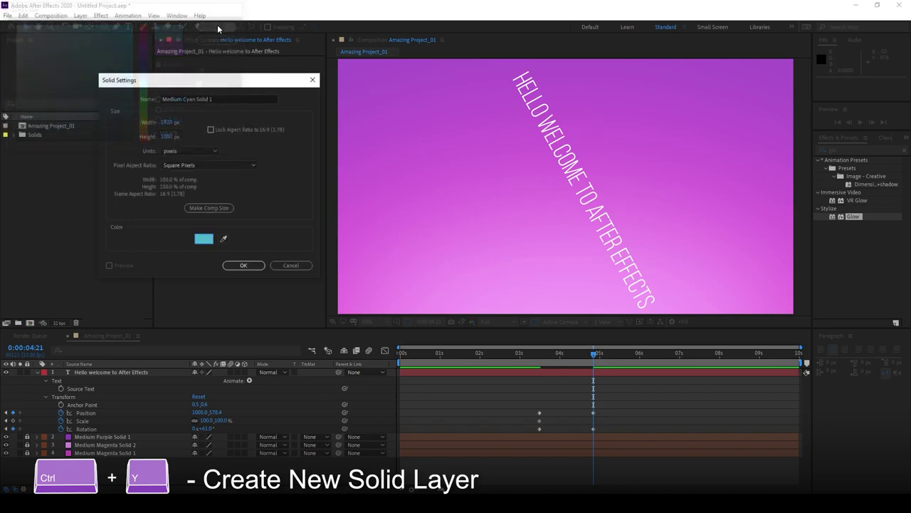
left_click(240, 264)
left_click_drag(556, 135, 353, 258)
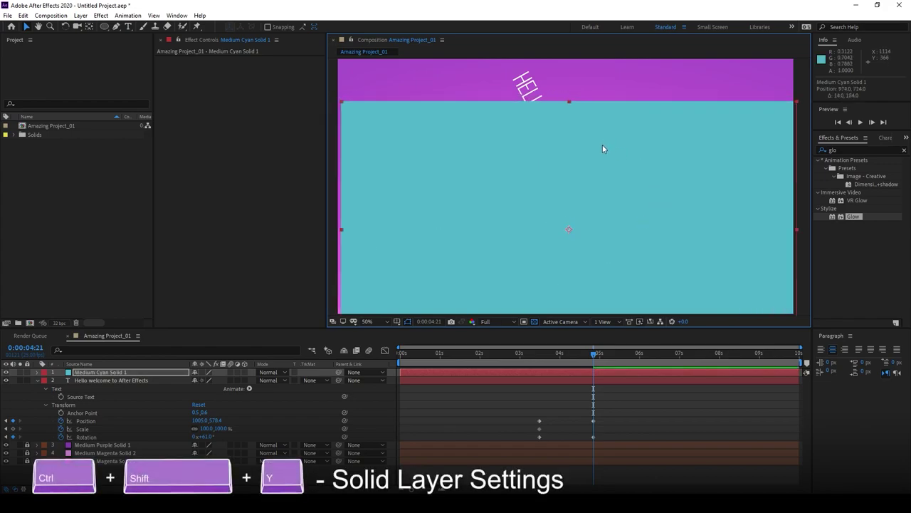
- Recolour the solid green, resize it to 500×500, and move it up-left of the text
key("ctrl+shift+y")
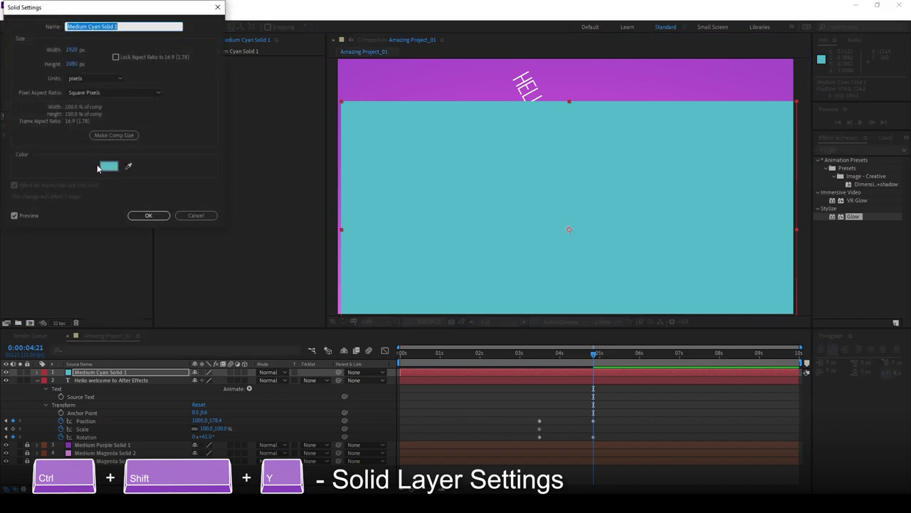
left_click(99, 166)
left_click_drag(145, 75, 143, 101)
left_click(220, 25)
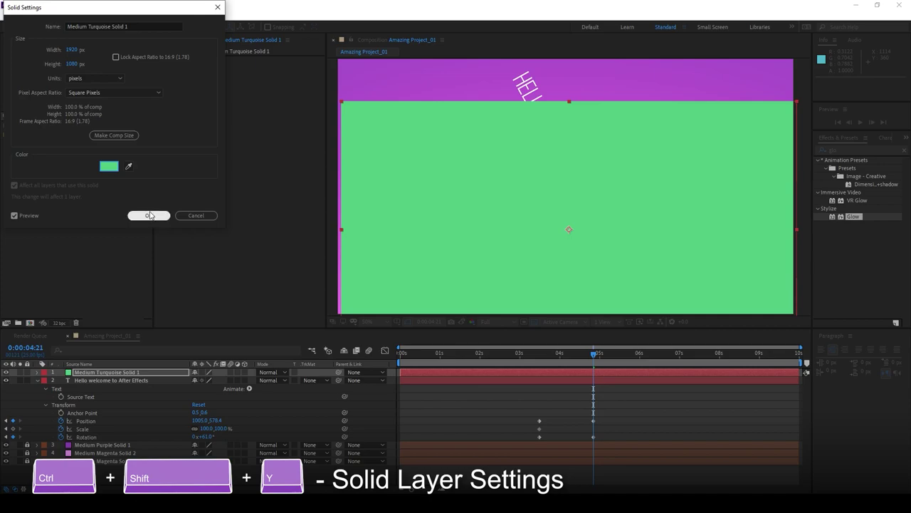
left_click_drag(72, 50, 14, 50)
left_click(71, 50)
type("500")
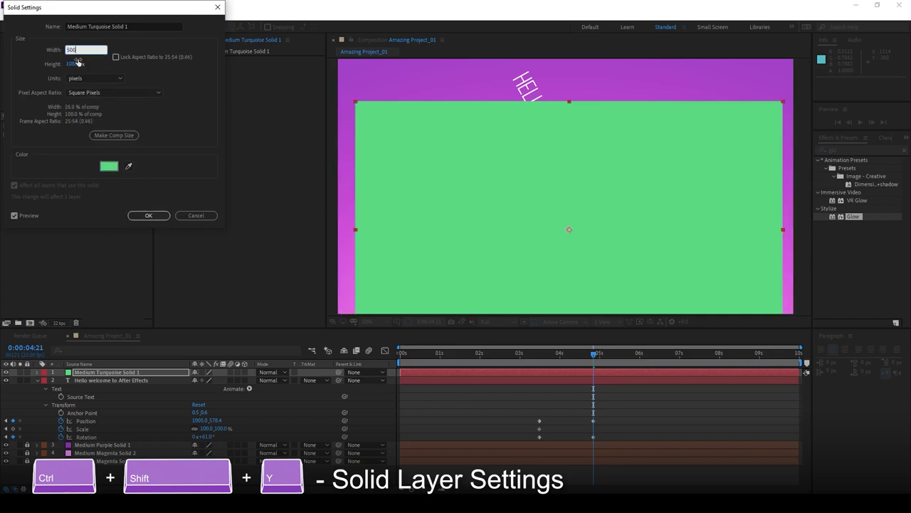
left_click(77, 62)
type("500")
key("Return")
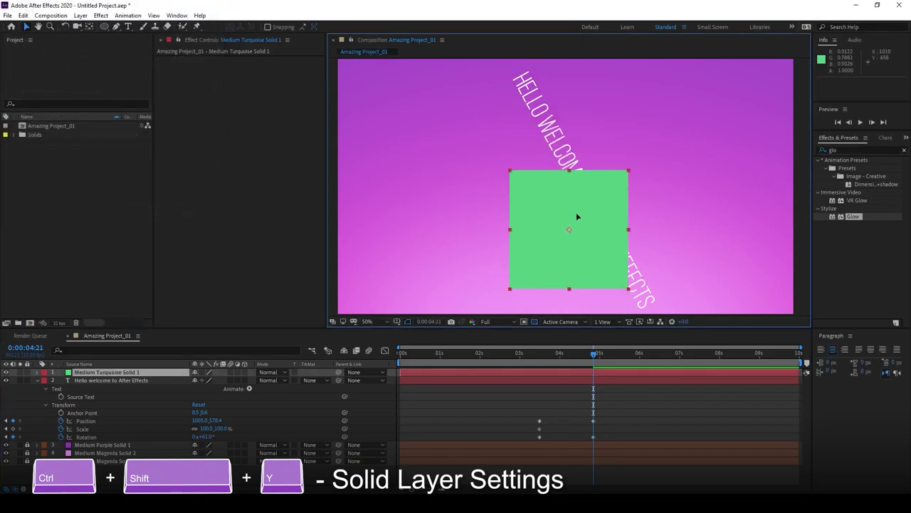
left_click_drag(572, 216, 455, 171)
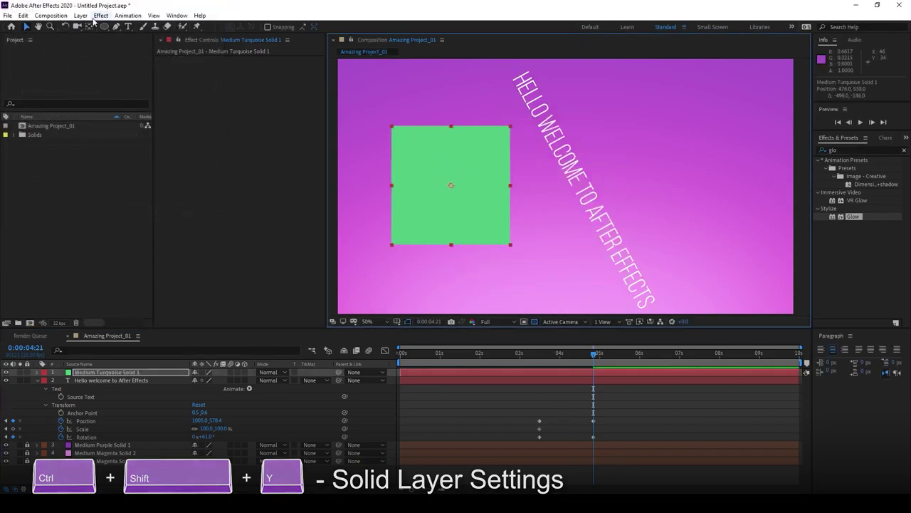
- Draw a closed, five-point curvy S-shaped mask on the Medium Turquoise solid with the Pen tool
key("g")
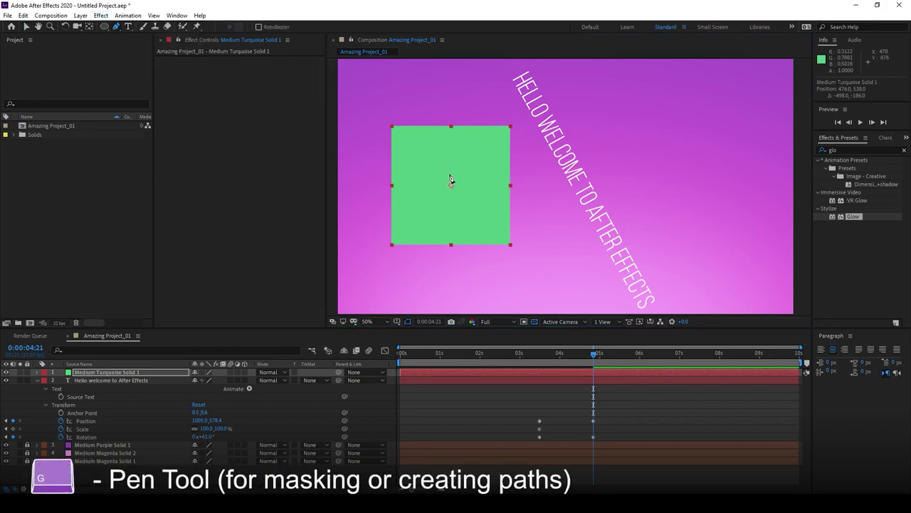
left_click_drag(452, 142, 423, 149)
left_click_drag(413, 185, 423, 199)
left_click_drag(470, 175, 476, 187)
left_click_drag(413, 215, 427, 232)
left_click_drag(489, 205, 457, 146)
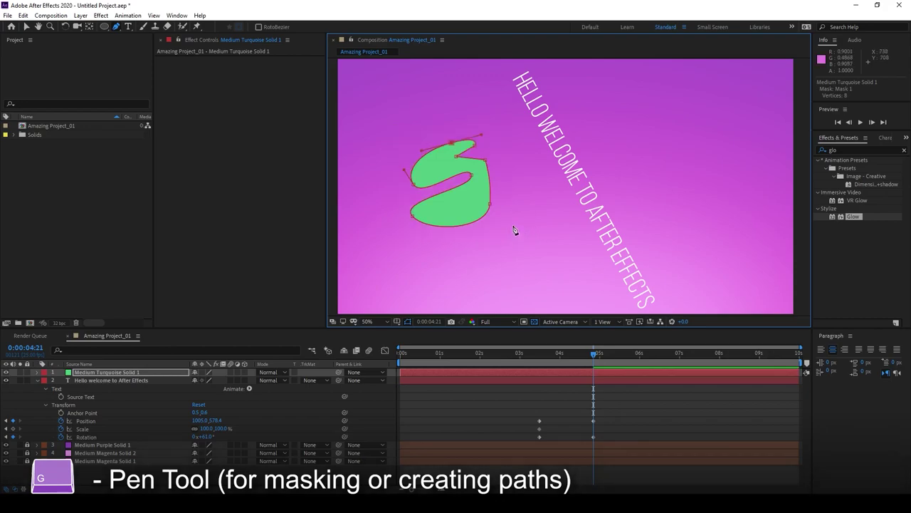
key("v")
left_click(583, 393)
- Select the green S layer and roughly trim its in and out points inward
left_click(584, 374)
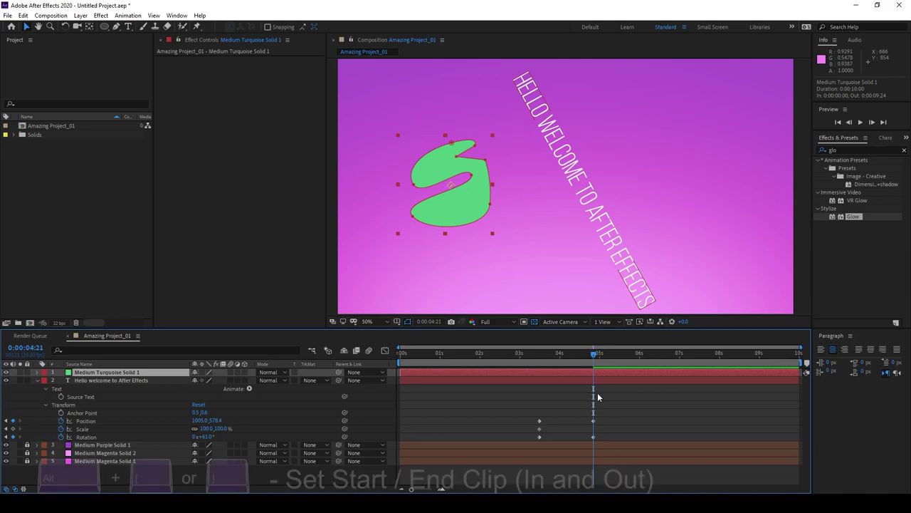
left_click_drag(799, 371, 635, 382)
left_click_drag(402, 372, 520, 379)
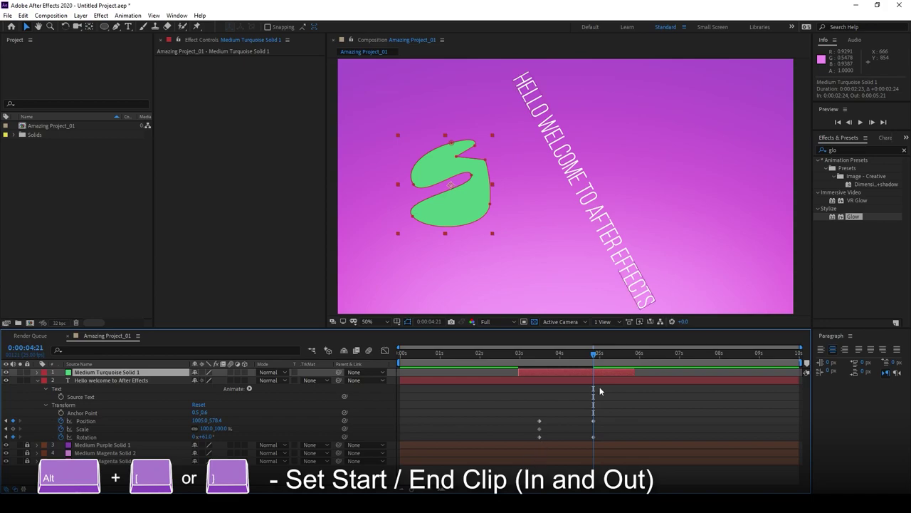
key("alt+bracketright")
key("alt+bracketleft")
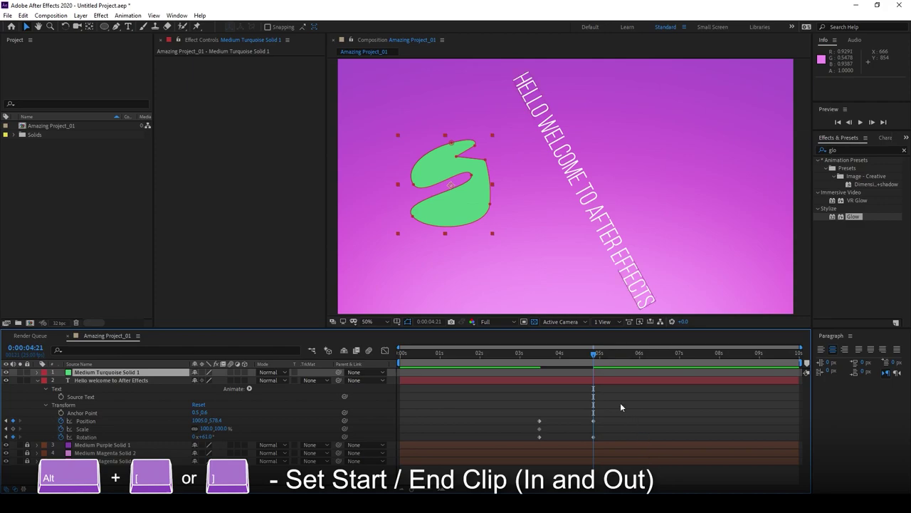
- Set the green layer's in point to 2:03 and its out point to 4:23
left_click_drag(594, 353, 484, 353)
key("alt+bracketleft")
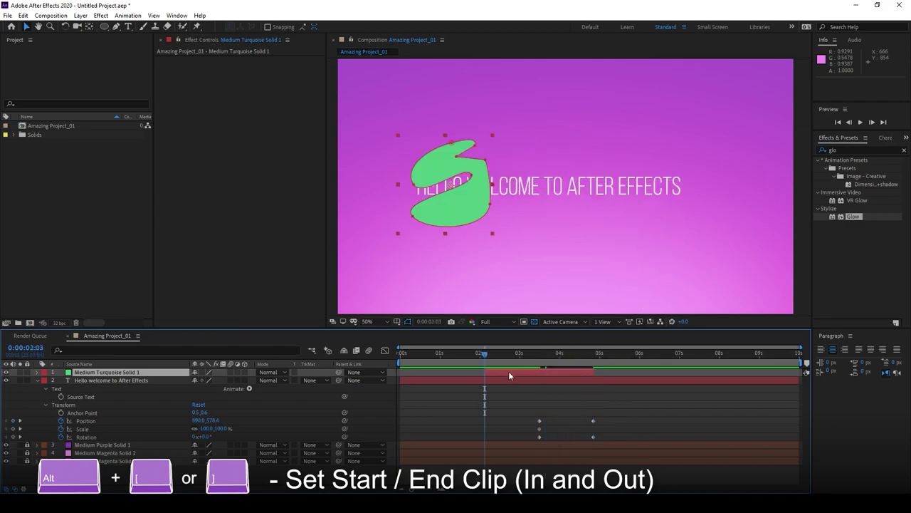
left_click_drag(554, 352, 583, 352)
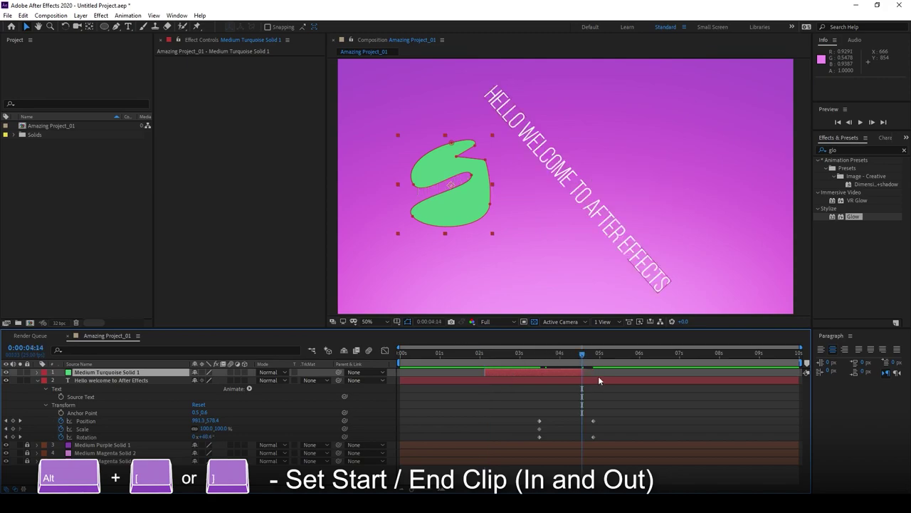
key("alt+bracketright")
left_click(628, 353)
left_click(674, 356)
key("alt+bracketright")
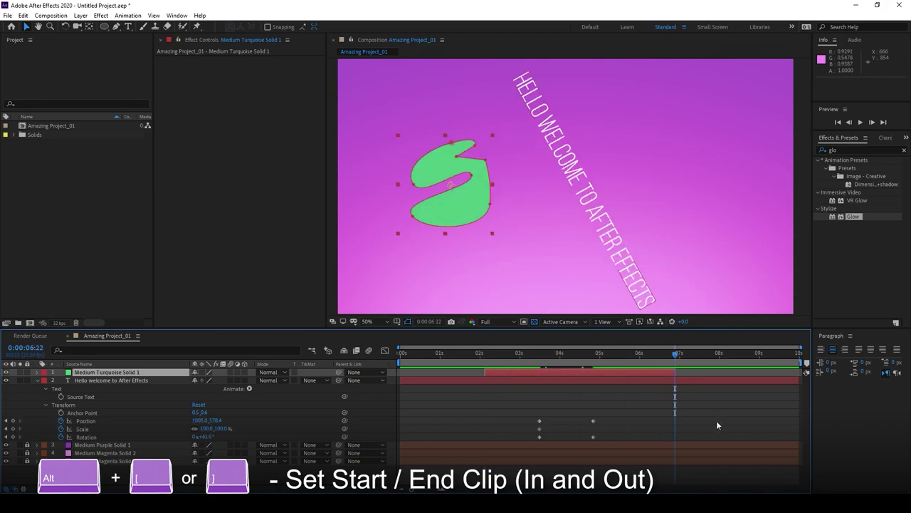
left_click(598, 354)
left_click(597, 355)
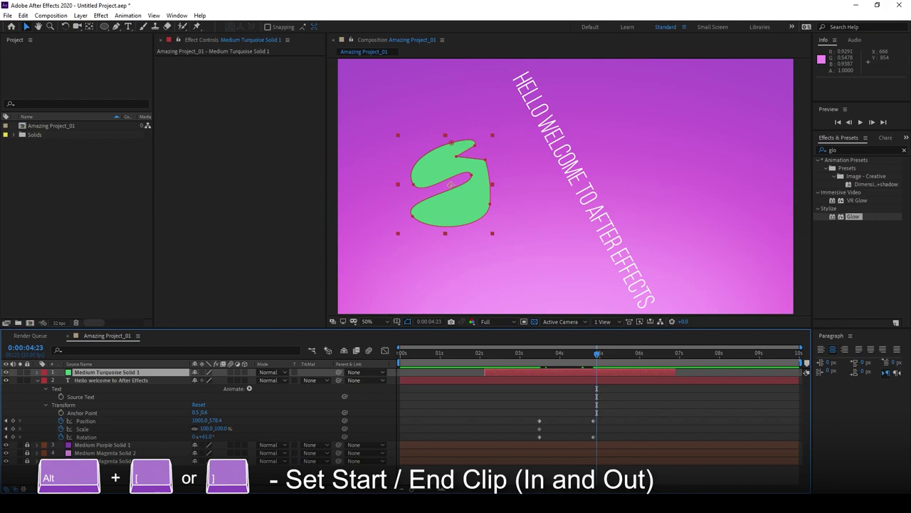
key("alt+bracketright")
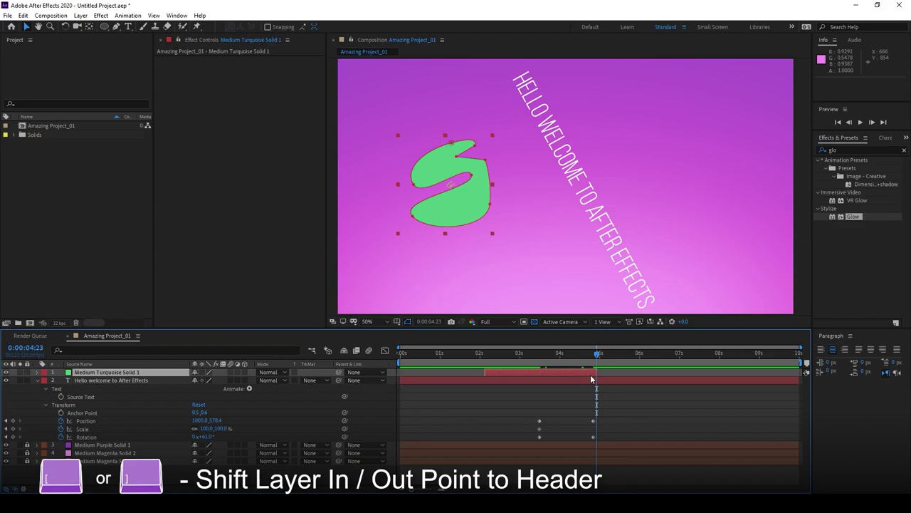
- Pull the green layer's out point back one frame so it runs 2:01 to 4:22
key("bracketleft")
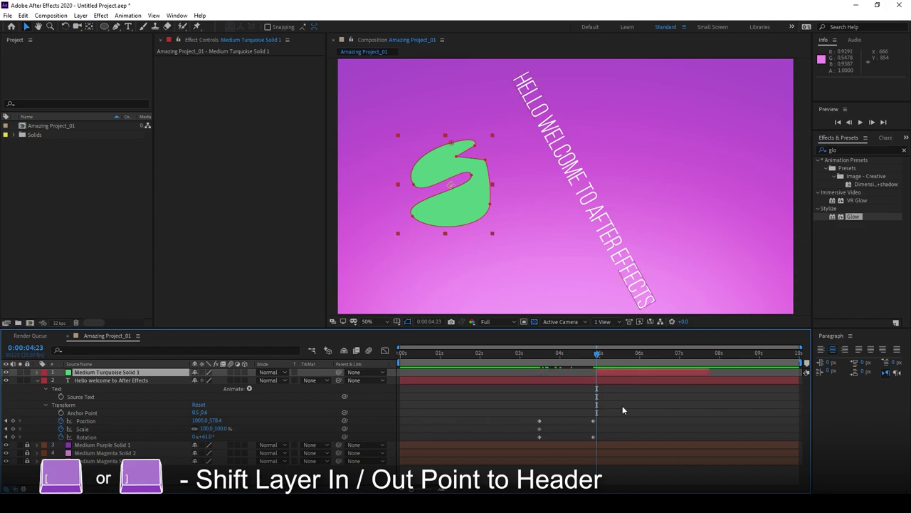
key("bracketright")
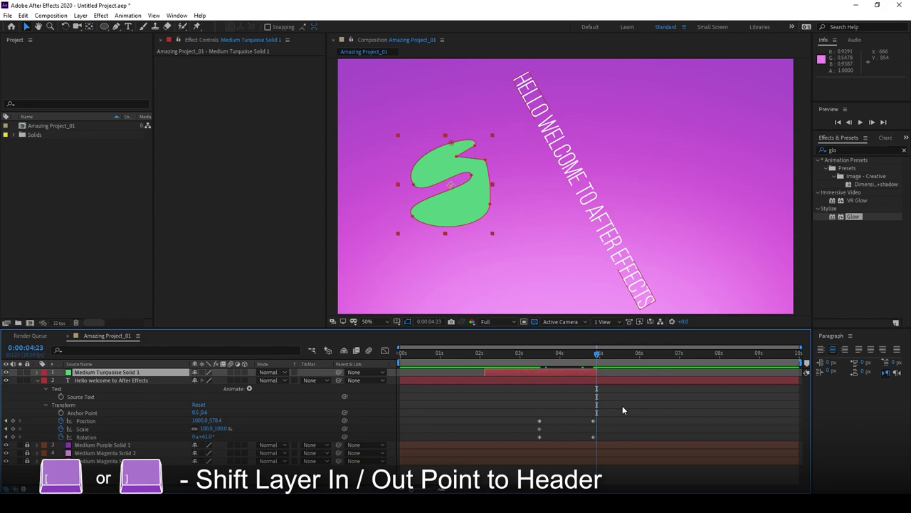
key("bracketleft")
key("bracketright")
key("semicolon")
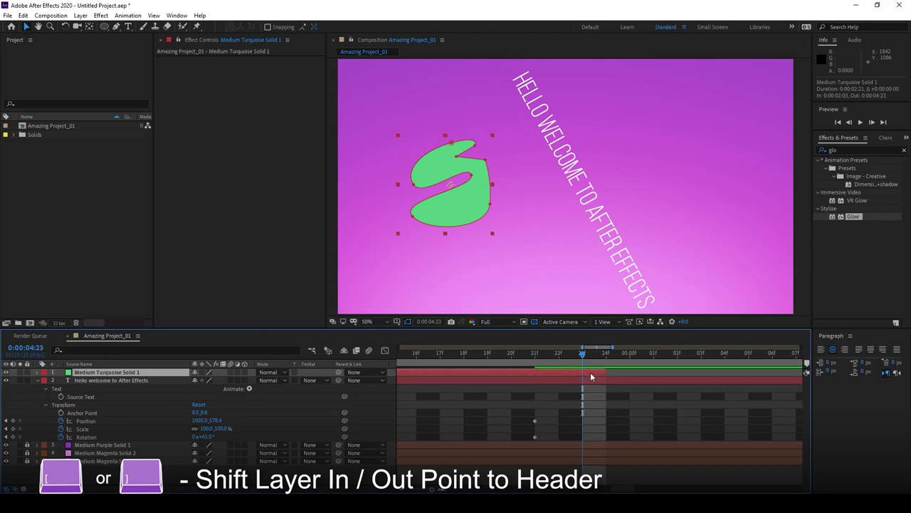
left_click_drag(605, 372, 590, 373)
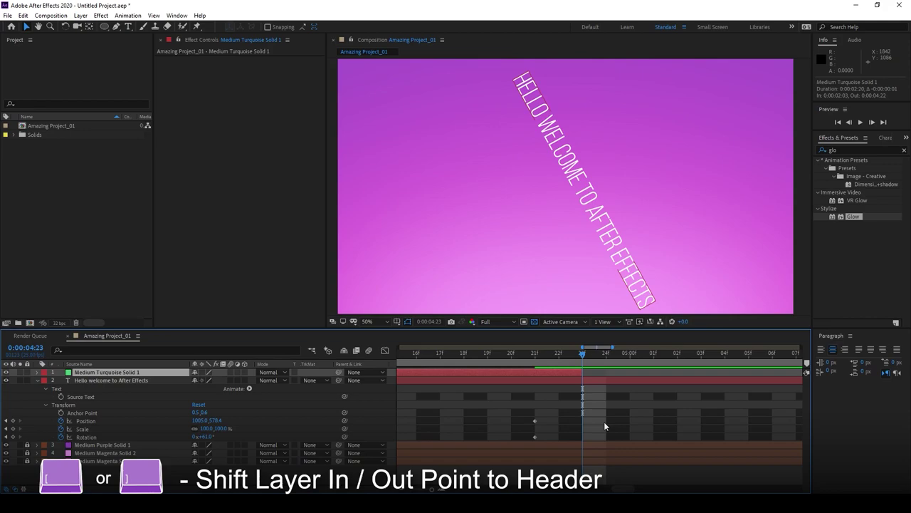
key("semicolon")
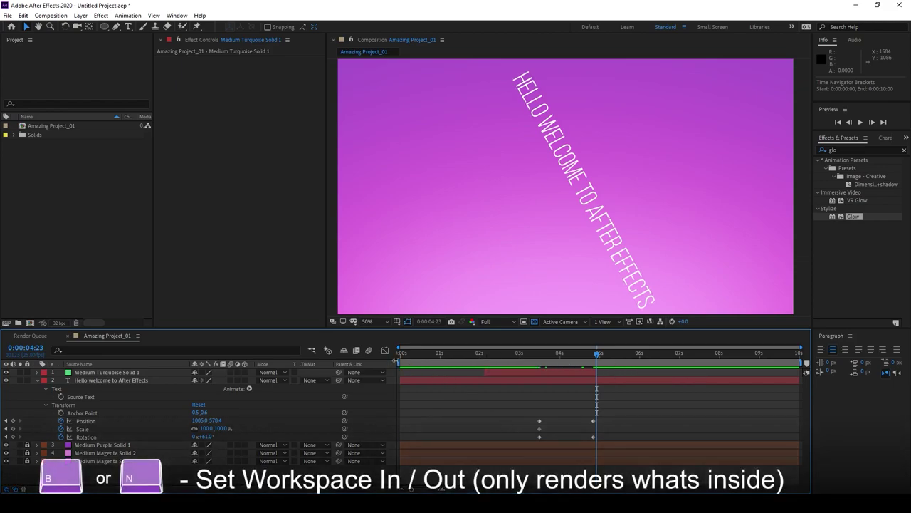
- Set the Amazing Project_01 work area from 2 seconds to 6 seconds with B and N
left_click_drag(399, 363, 439, 364)
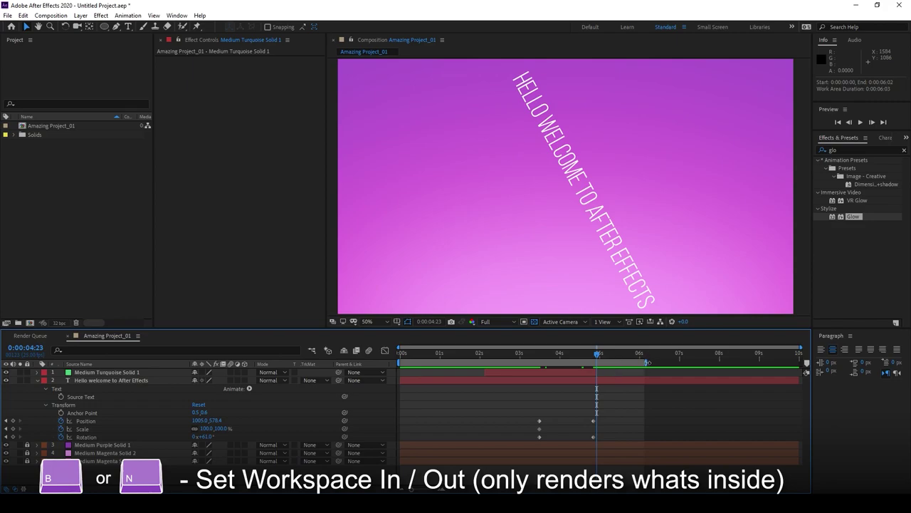
left_click_drag(647, 363, 641, 363)
double_click(645, 361)
left_click(477, 354)
key("b")
left_click(639, 354)
key("n")
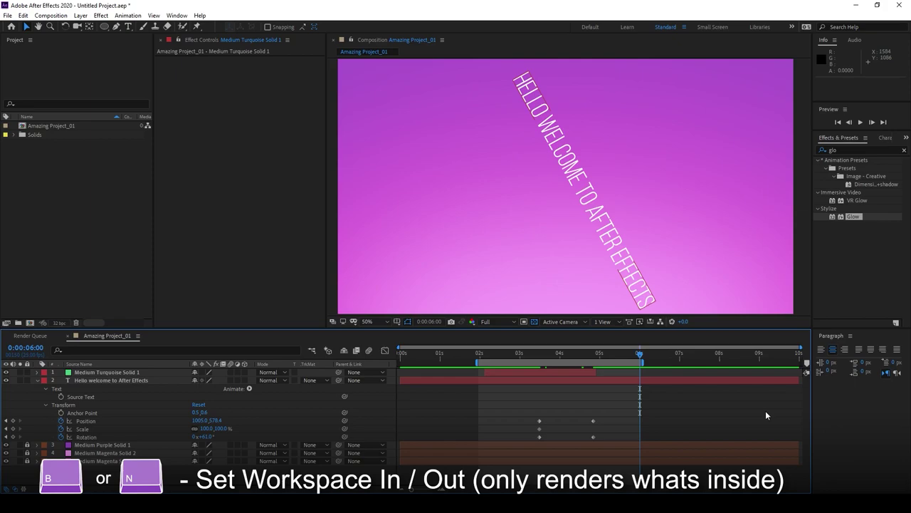
left_click(765, 414)
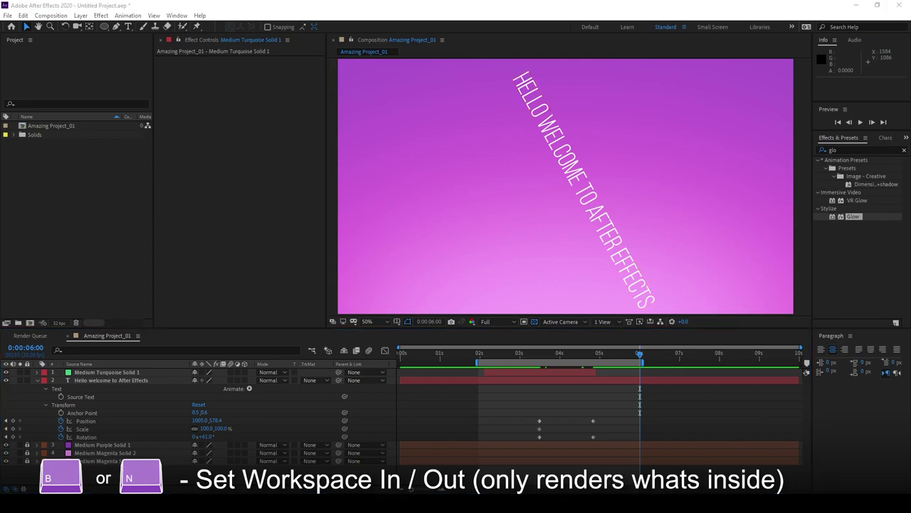
- Add Amazing Project_01 to the render queue with Ctrl+M
left_click(636, 401)
left_click(622, 374)
left_click(47, 15)
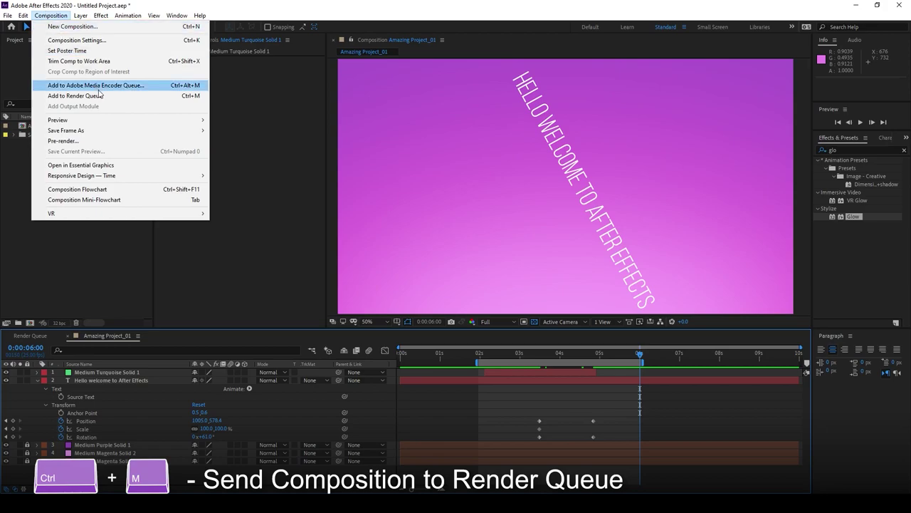
left_click(643, 412)
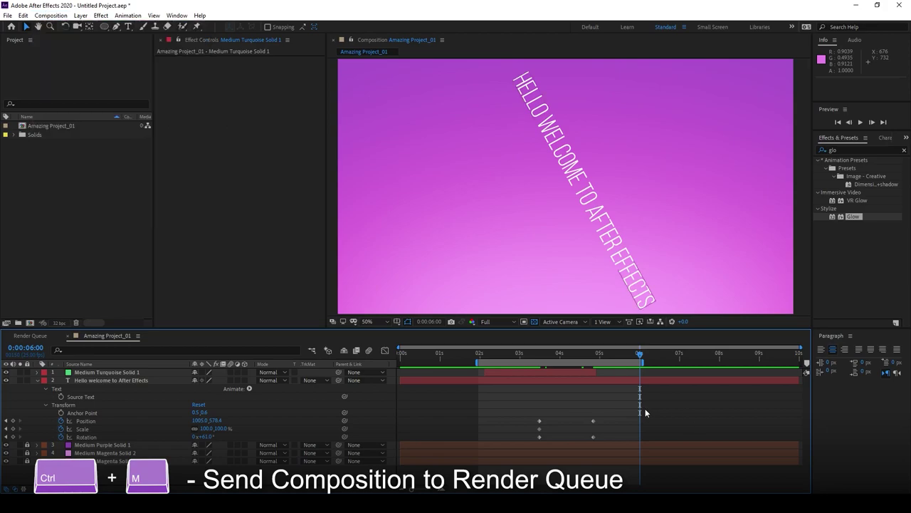
key("ctrl+m")
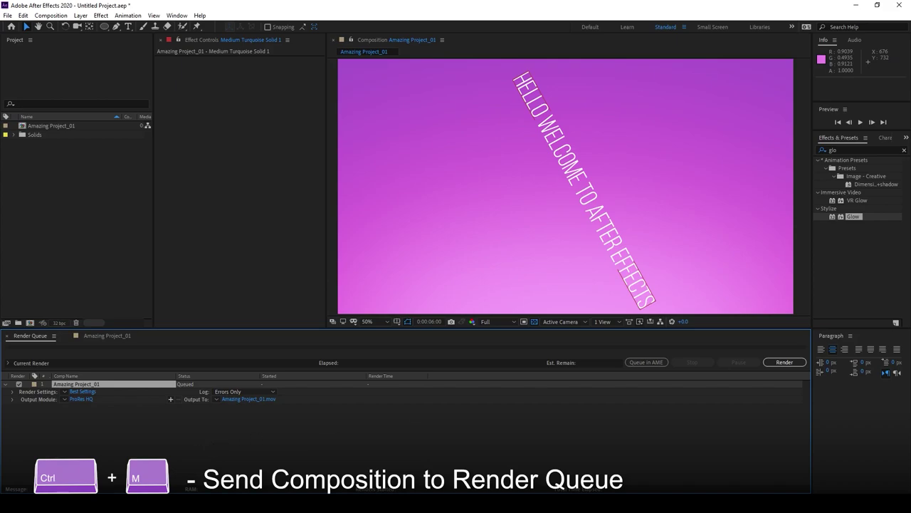
left_click(202, 427)
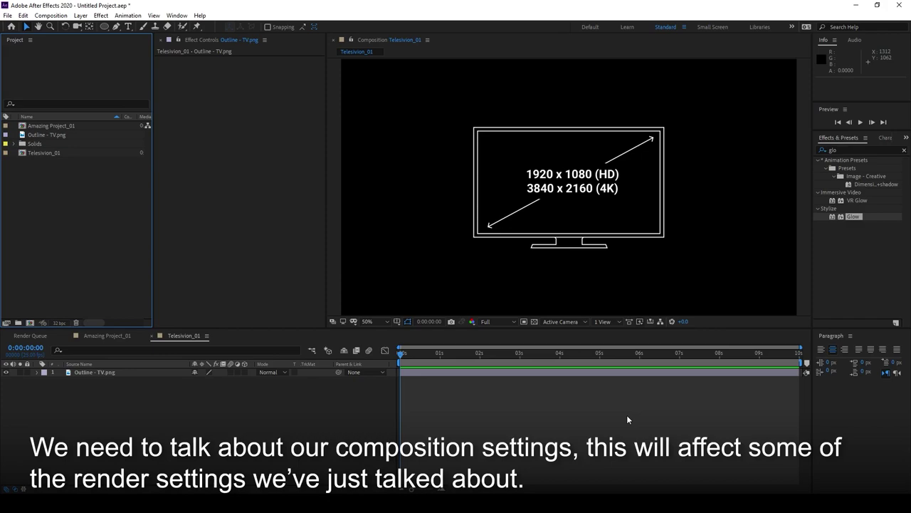
- Cancel a new composition, then open Telesivion_01's Composition Settings (1920×1080, 25 fps, 10 seconds)
left_click(31, 327)
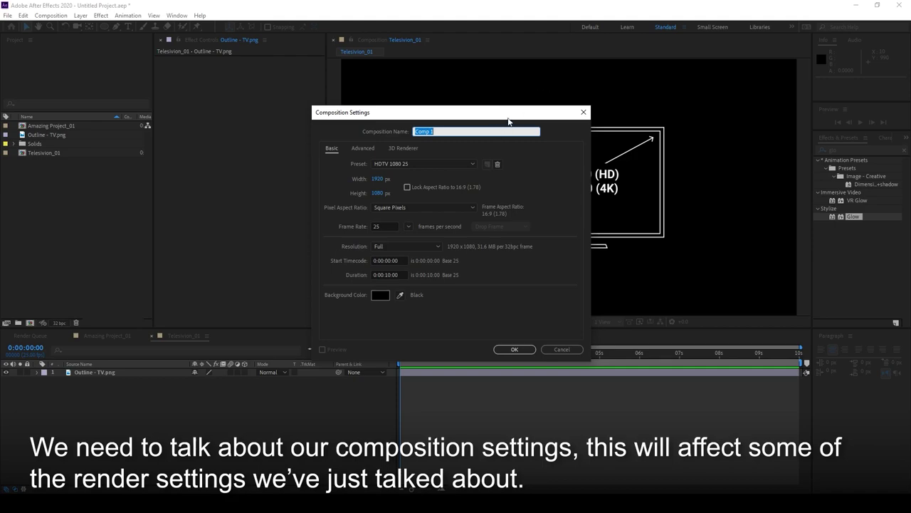
left_click(562, 349)
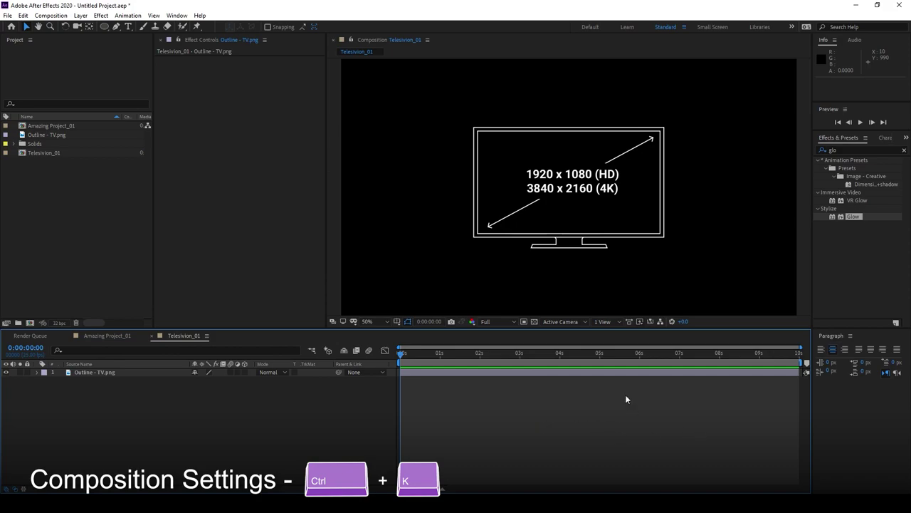
key("ctrl+k")
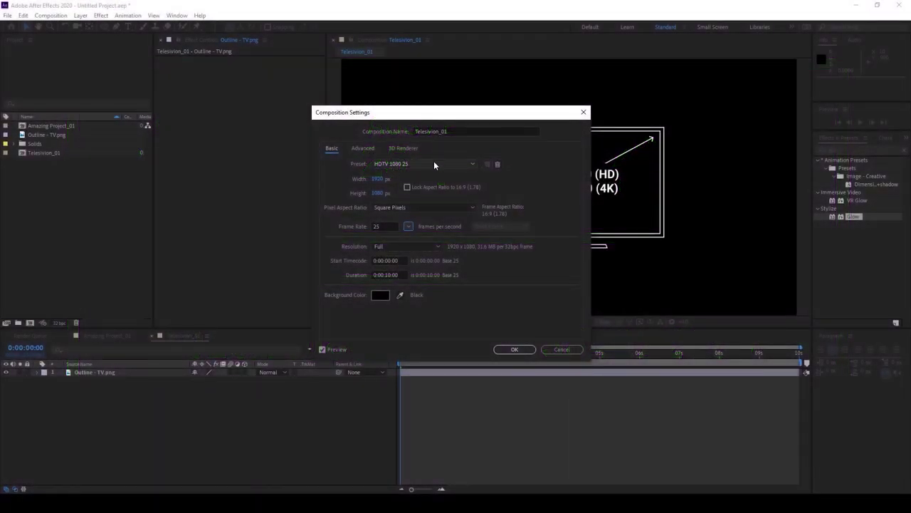
- Preview the UHD 4K 25 preset, then cancel to keep Telesivion_01 at 1920x1080
left_click(434, 164)
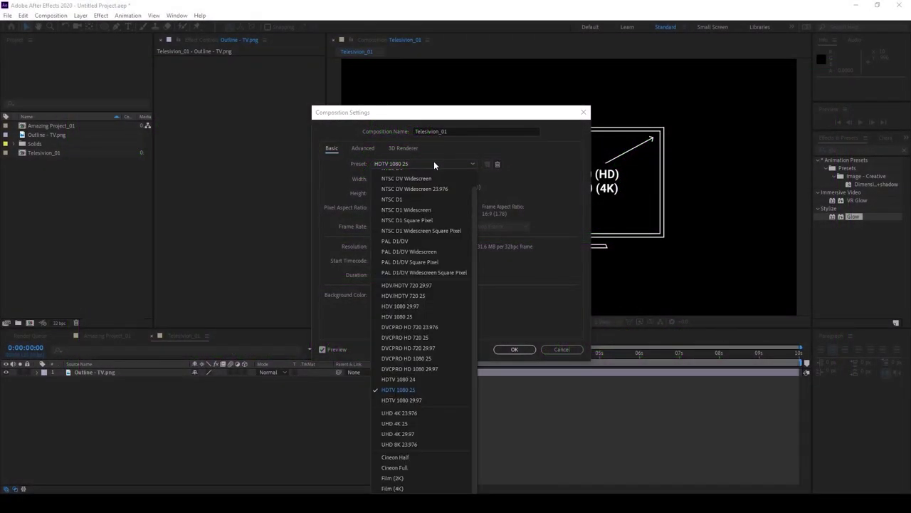
left_click(413, 423)
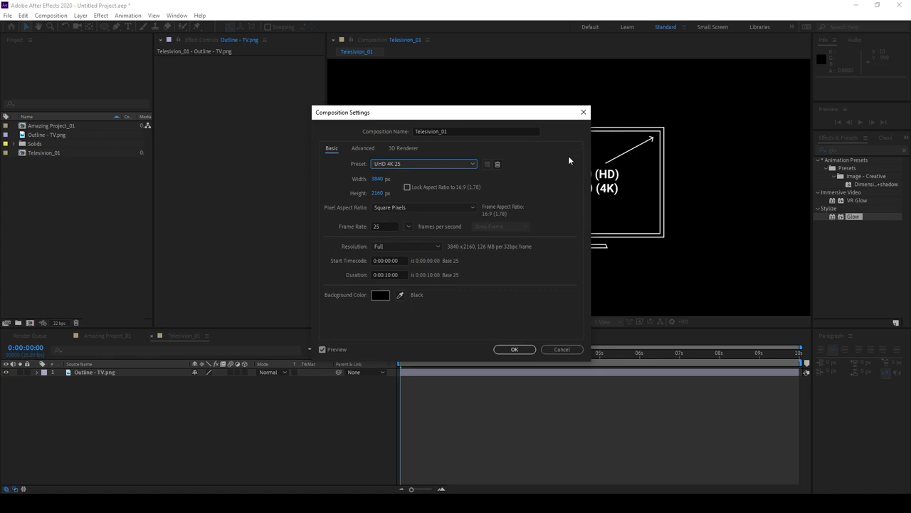
left_click(420, 163)
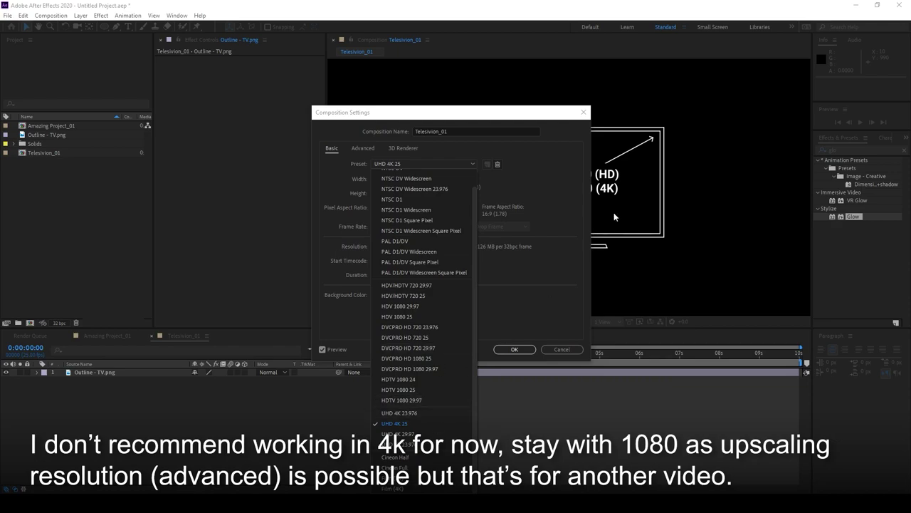
left_click(576, 218)
left_click(578, 351)
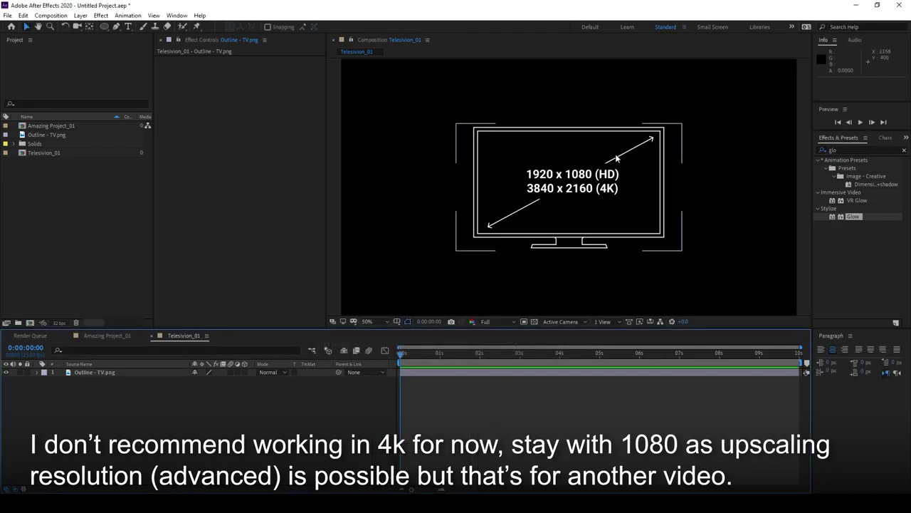
scroll(584, 183, "down", 2)
scroll(614, 189, "up", 2)
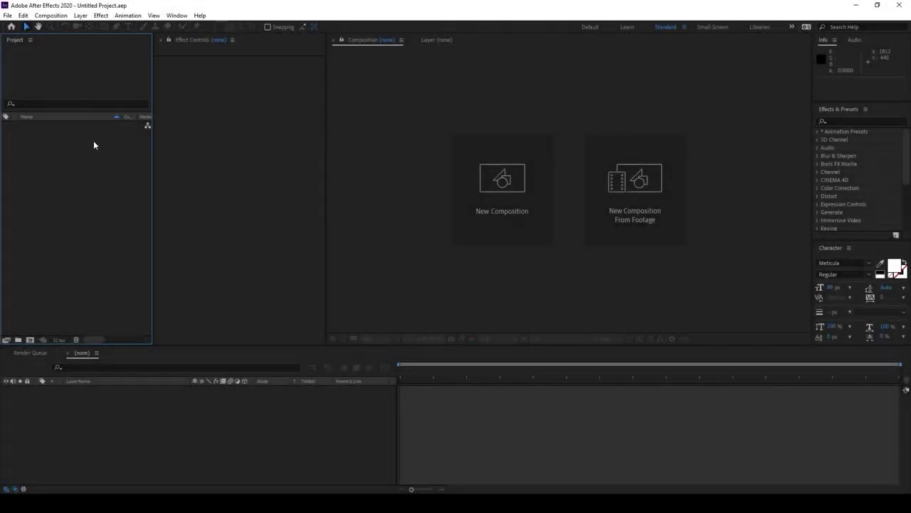
- Open new Comp 1 settings at HDTV 1080 25, 10 seconds, trying 30 and 29.97 before returning to 25 fps
right_click(86, 172)
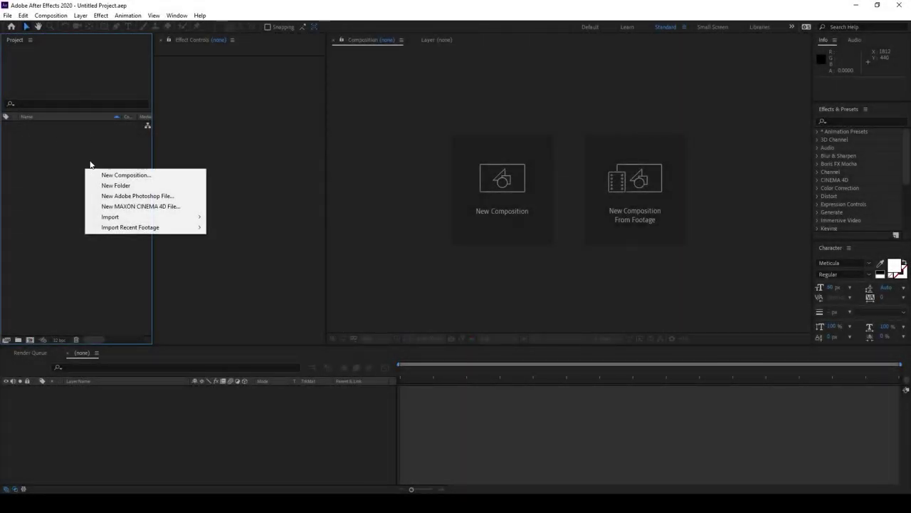
left_click(160, 177)
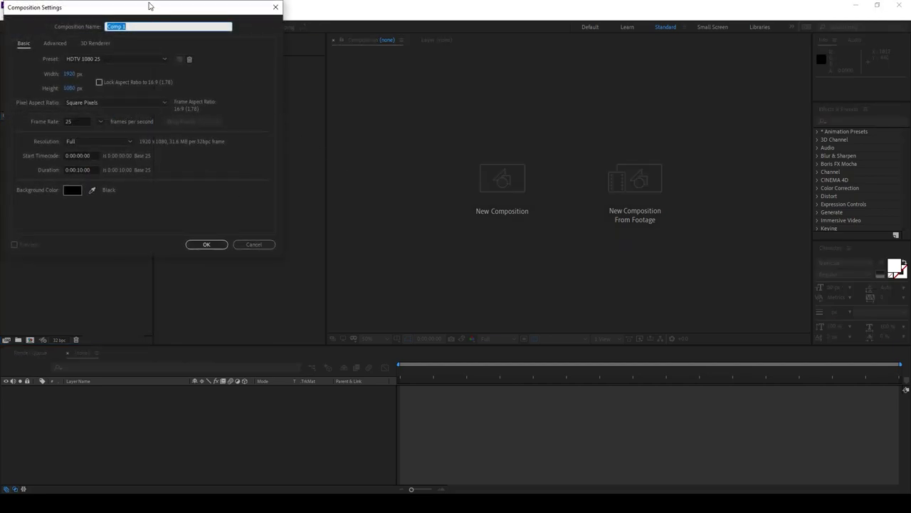
left_click_drag(148, 5, 367, 76)
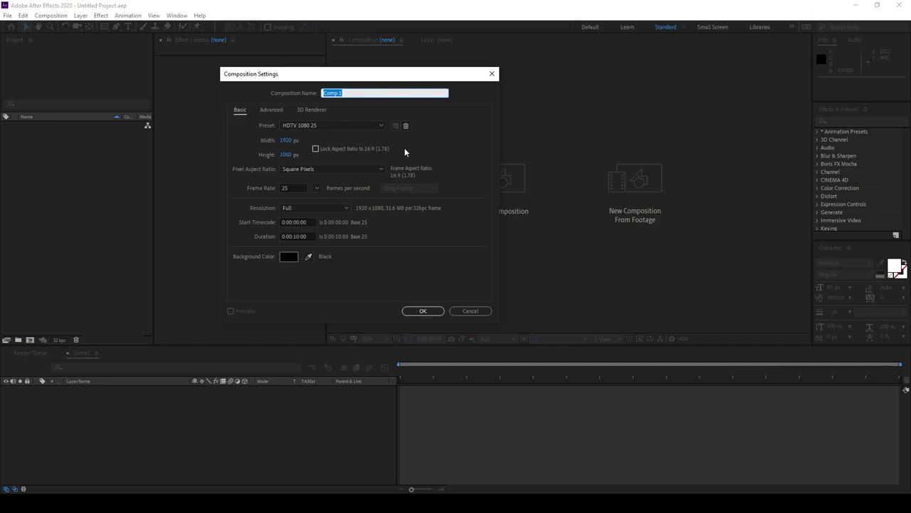
left_click_drag(293, 236, 313, 236)
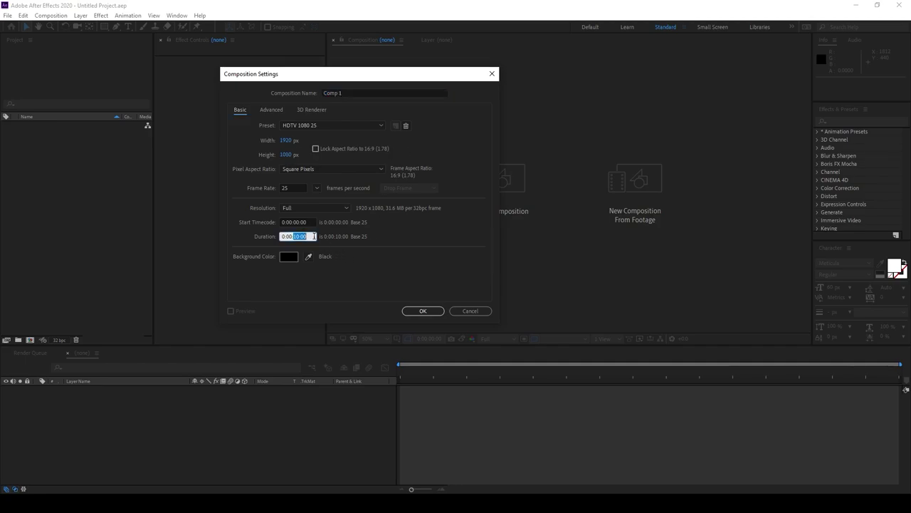
left_click(287, 188)
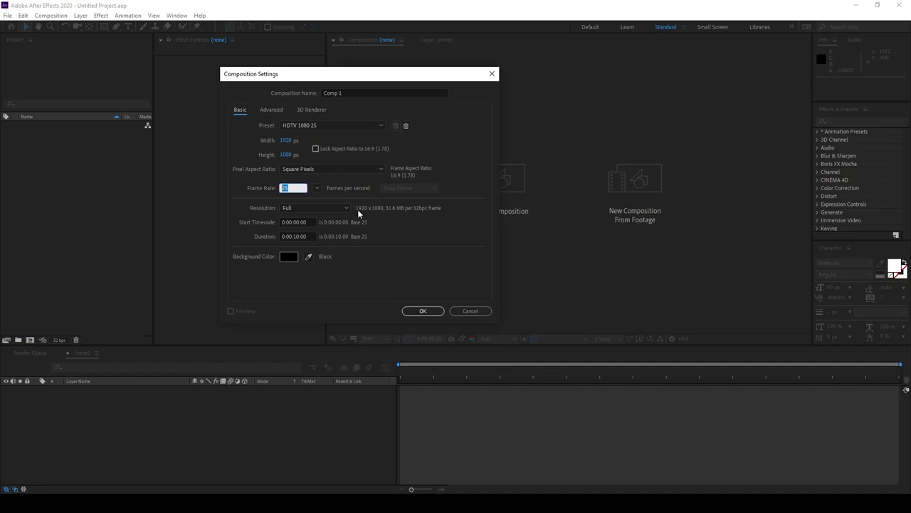
left_click(280, 141)
left_click(317, 188)
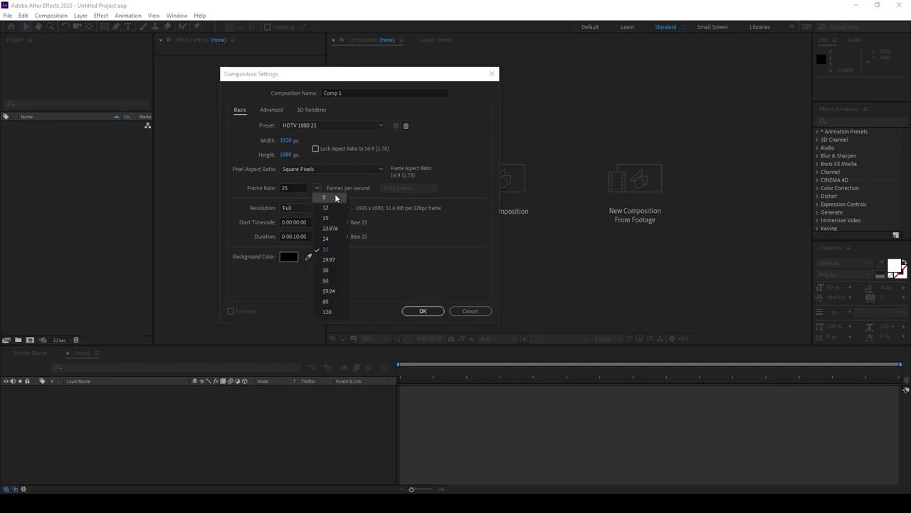
left_click(340, 266)
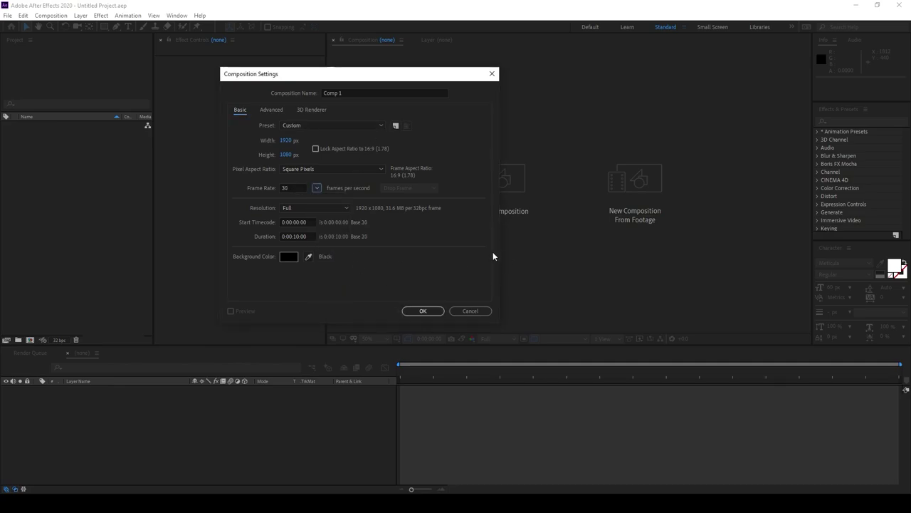
left_click(316, 188)
left_click(340, 260)
key("Up")
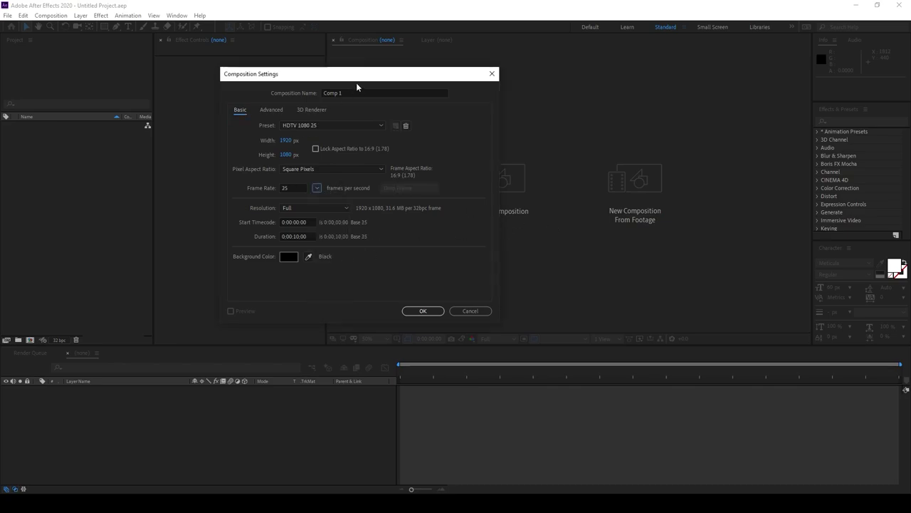
- Create Comp 1 and import Clouds Timelapse Clean 4K 5s.mp4 from the Media folder into the project
left_click(414, 308)
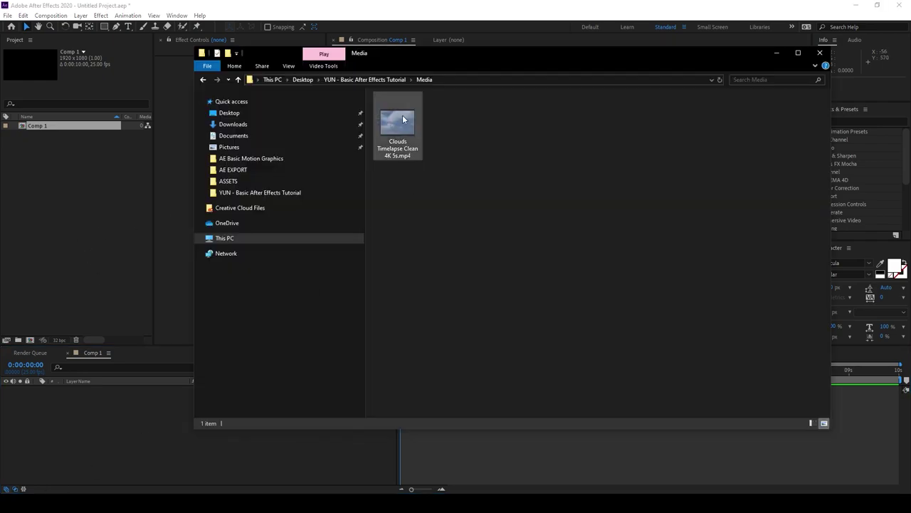
left_click(403, 120)
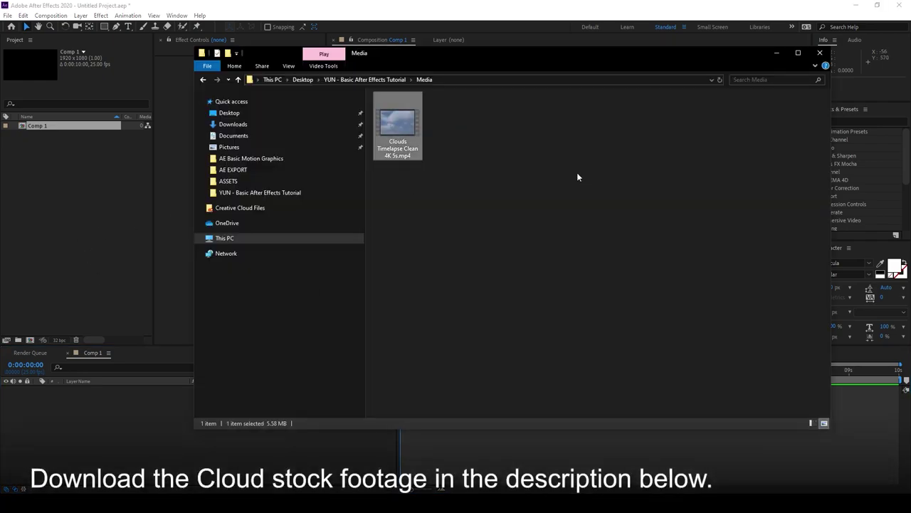
left_click_drag(403, 127, 73, 189)
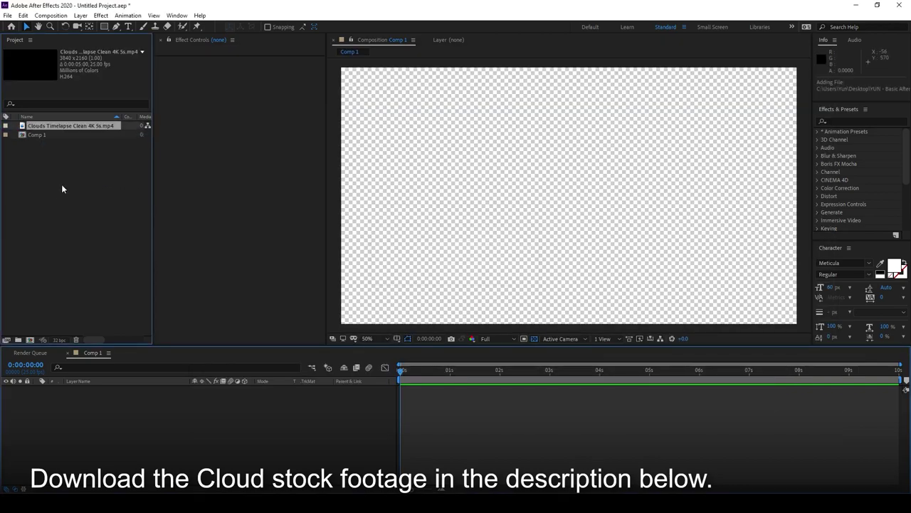
- Rename Comp 1 to 'Company Logo'
left_click(39, 135)
key("Return")
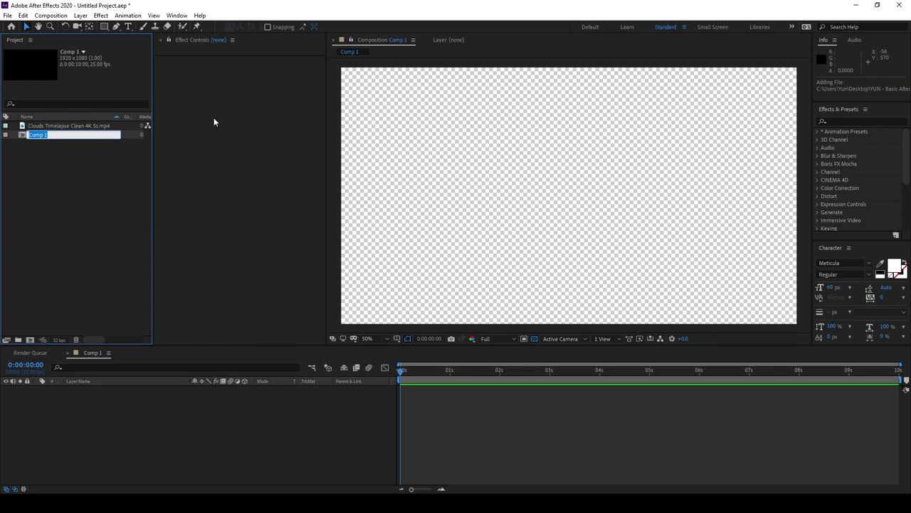
type("Company Logo")
key("Return")
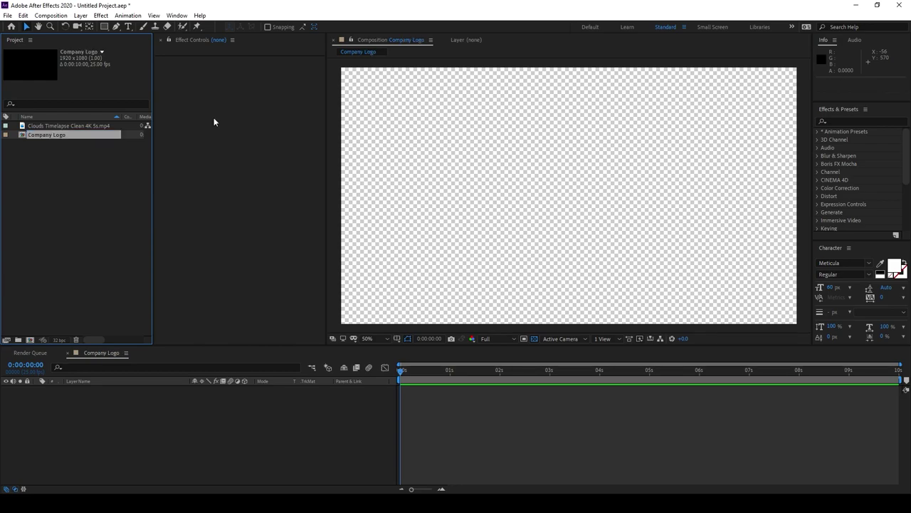
- Add the clouds clip to the Company Logo timeline and scale it to 50%
left_click_drag(50, 126, 174, 427)
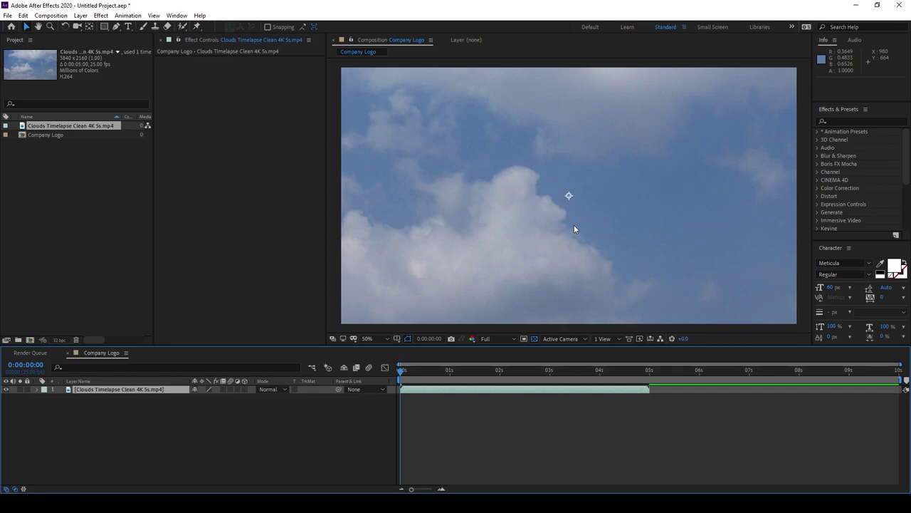
key("comma")
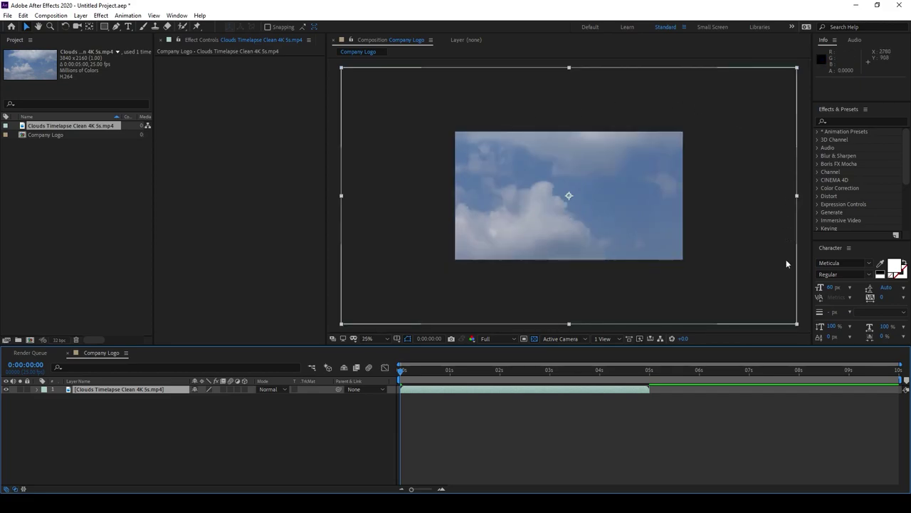
key("period")
key("s")
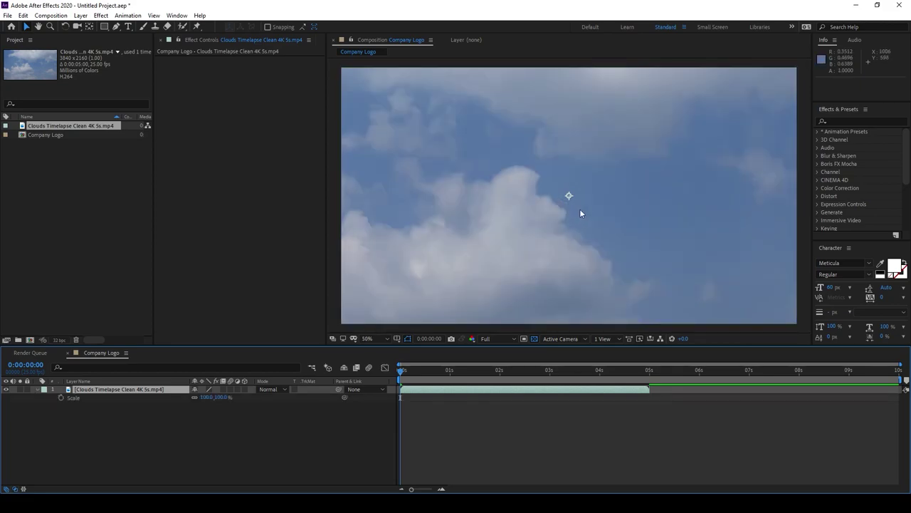
left_click(71, 399)
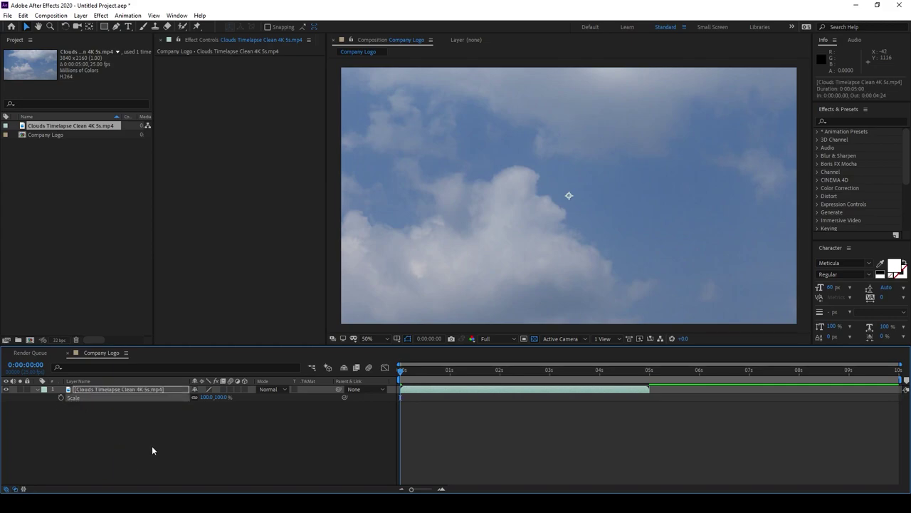
left_click(203, 400)
type("50")
key("Return")
left_click(231, 433)
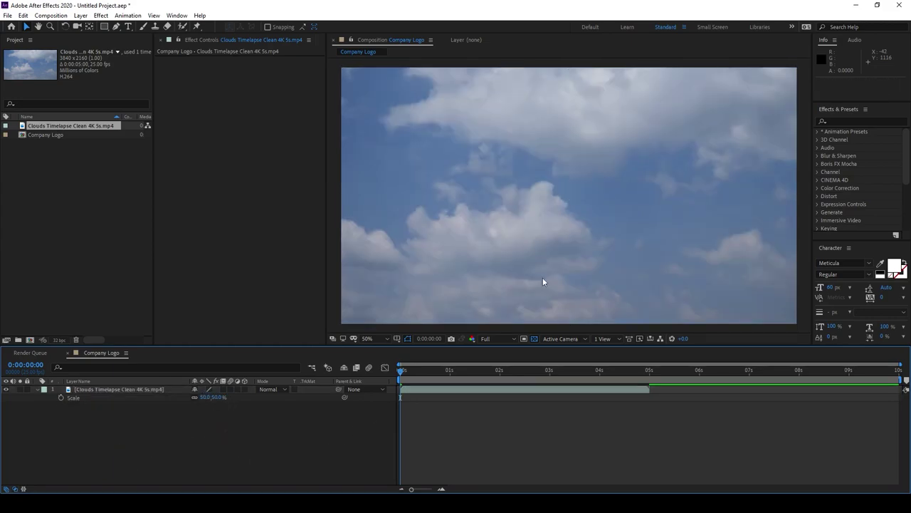
left_click(619, 228)
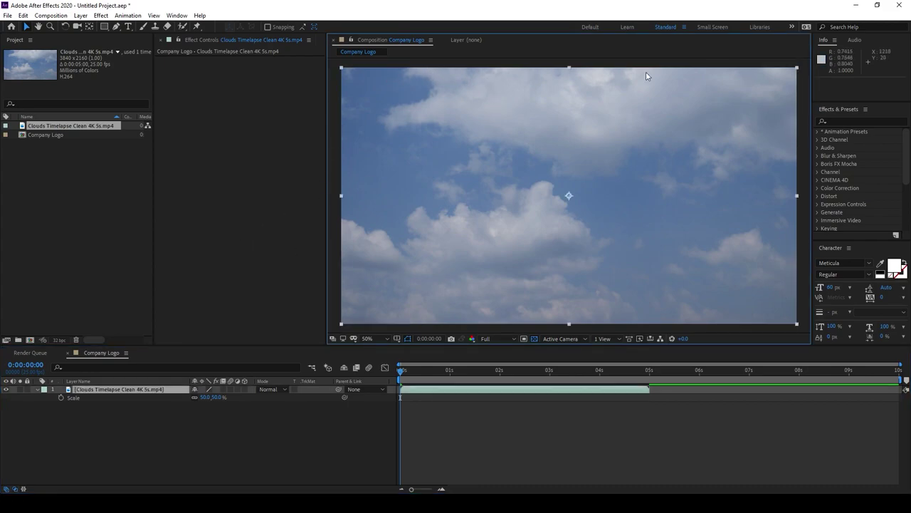
left_click(577, 63)
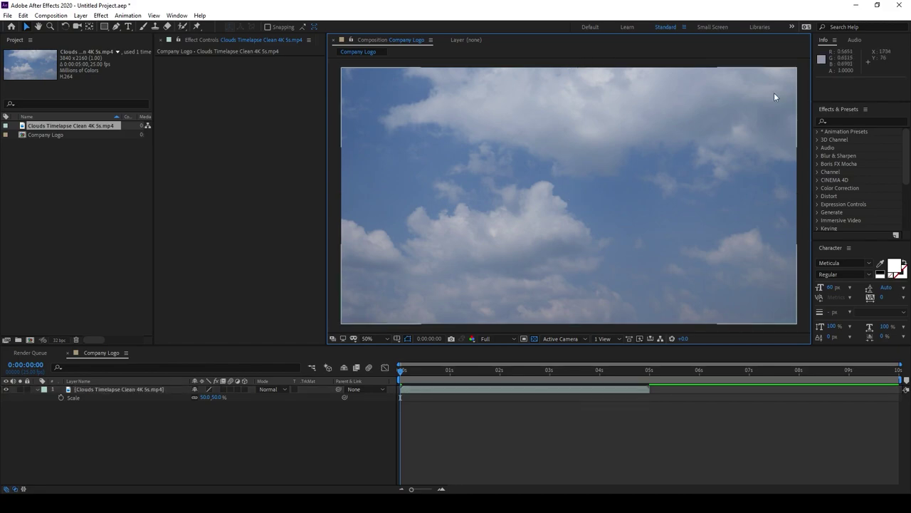
- Apply CC Kaleida to the clouds layer with Unfold mirroring and Size 112.1
left_click(849, 119)
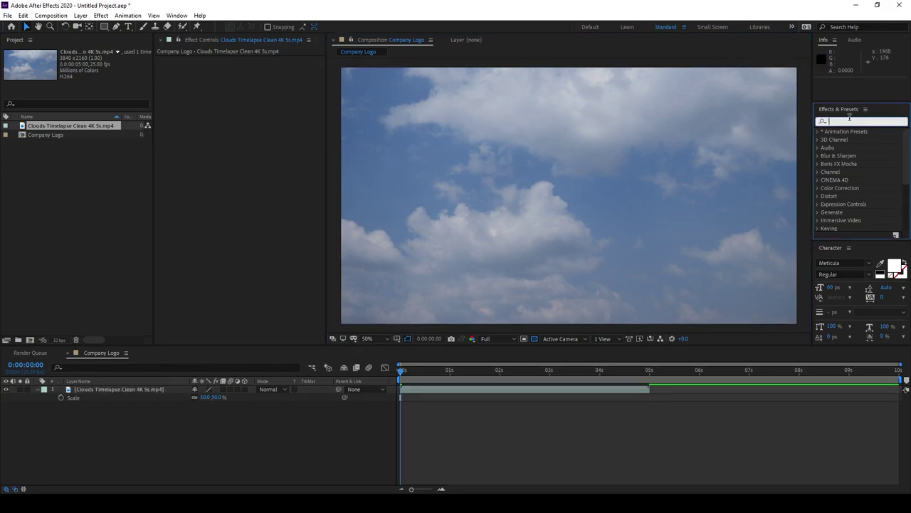
type("ka")
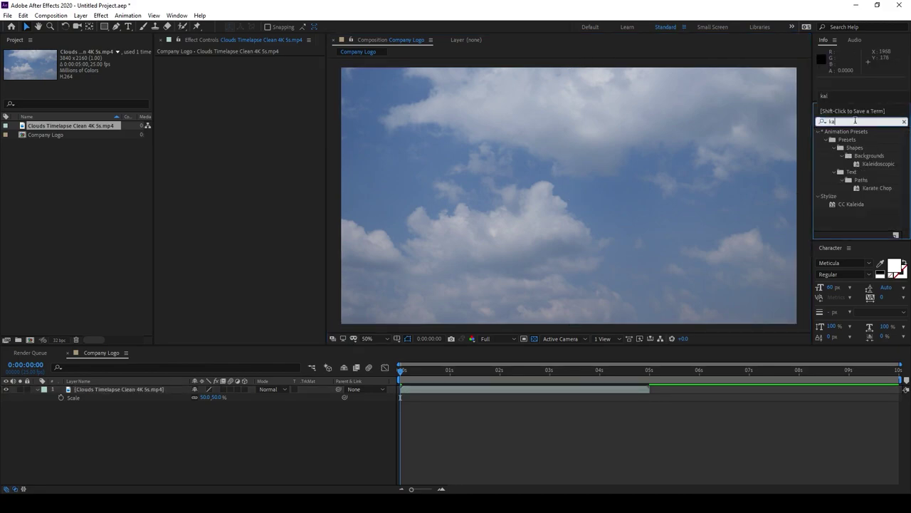
left_click(851, 204)
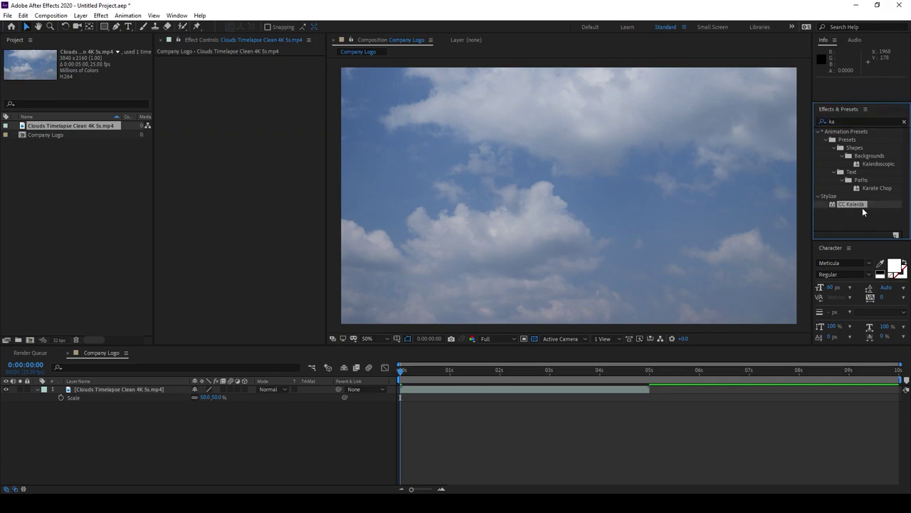
left_click_drag(861, 206, 535, 185)
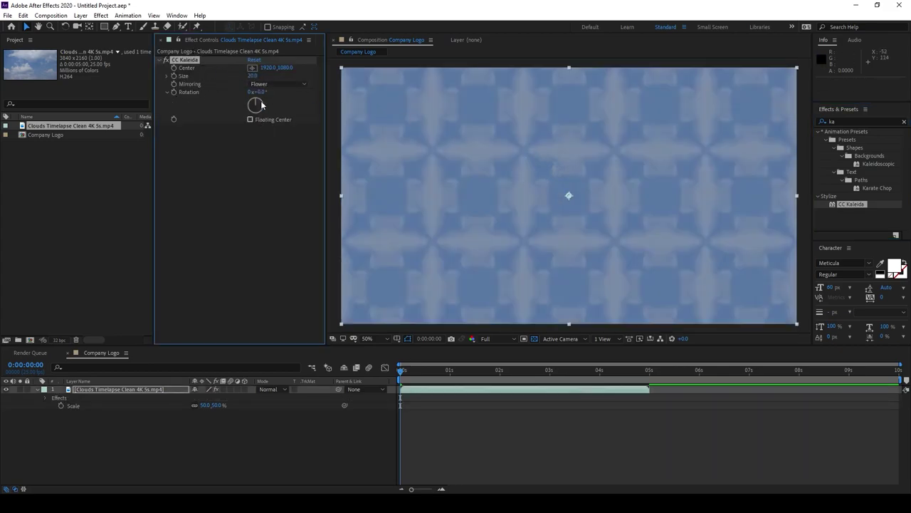
left_click(266, 84)
left_click(272, 94)
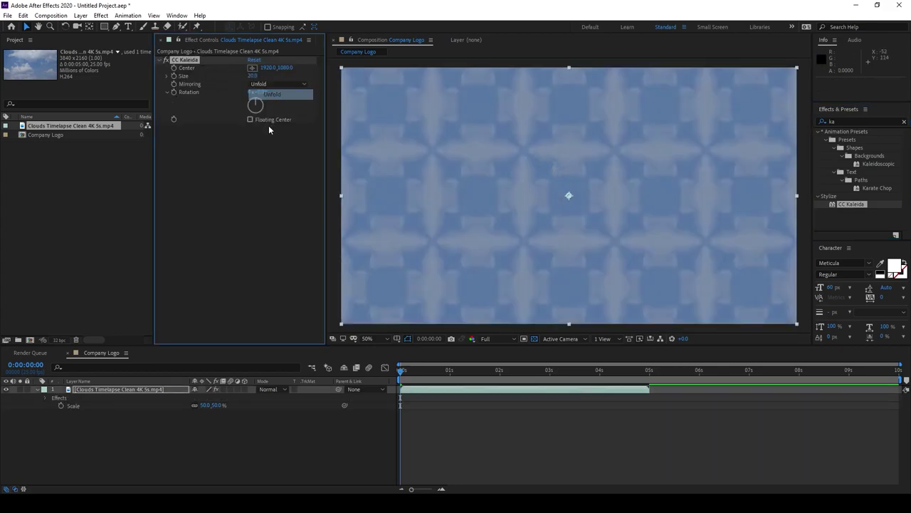
left_click_drag(250, 75, 395, 77)
left_click_drag(454, 68, 674, 63)
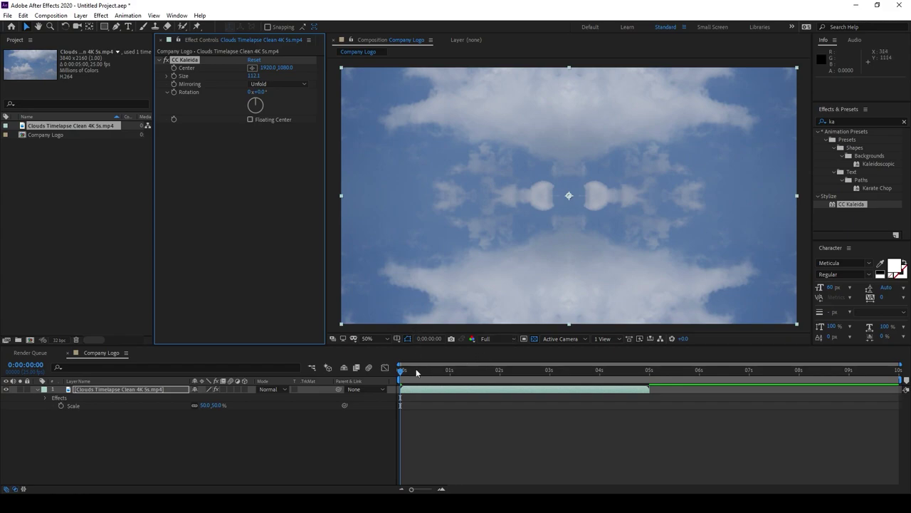
- Preview later frames at Quarter resolution, then restore Full resolution
left_click_drag(418, 372, 428, 370)
left_click(512, 339)
left_click(501, 393)
left_click_drag(430, 371, 525, 373)
left_click(496, 339)
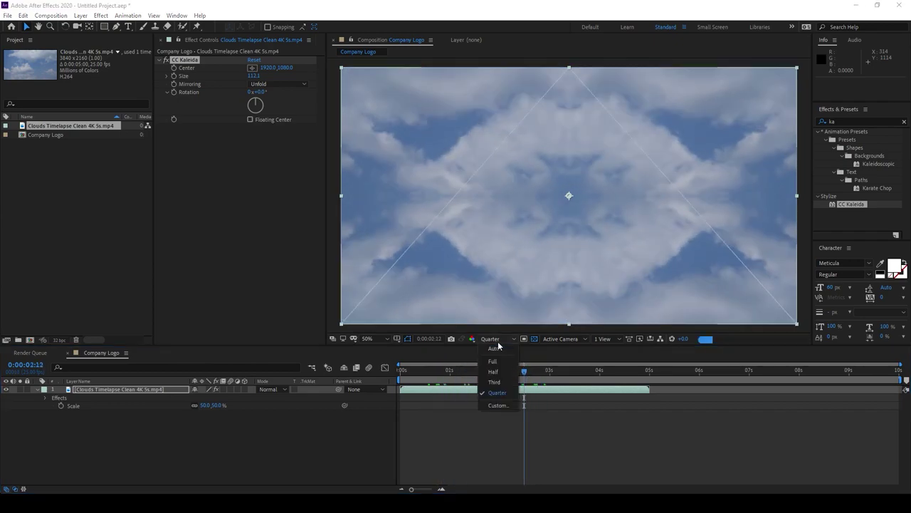
left_click(492, 361)
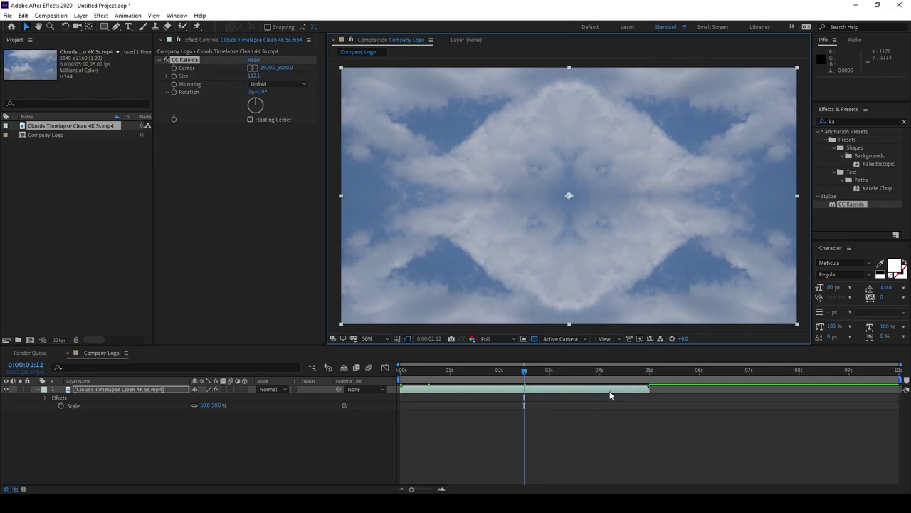
- Time-stretch the clouds layer by 200% so it runs twice as long
right_click(596, 393)
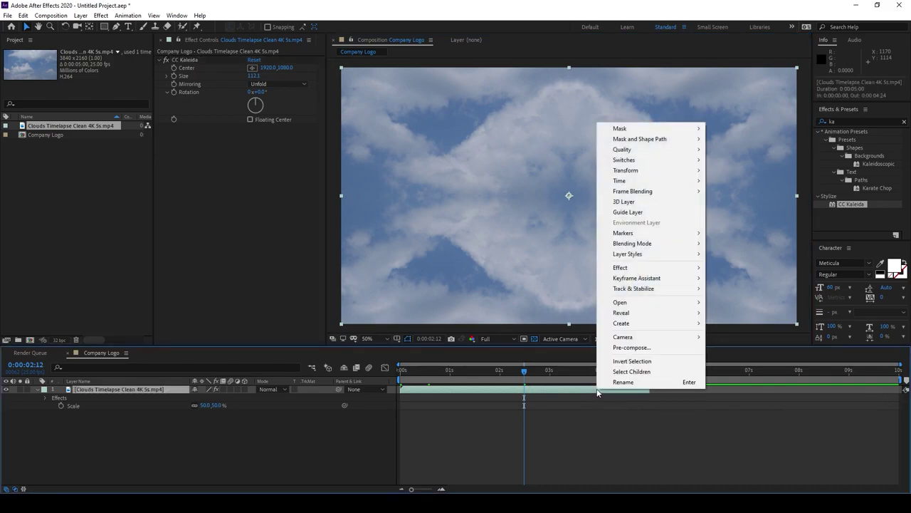
mouse_move(666, 184)
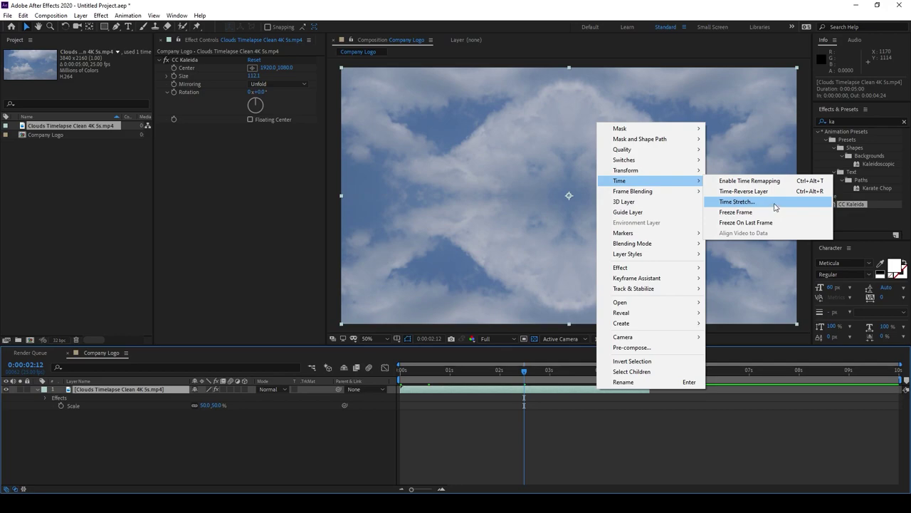
left_click(774, 203)
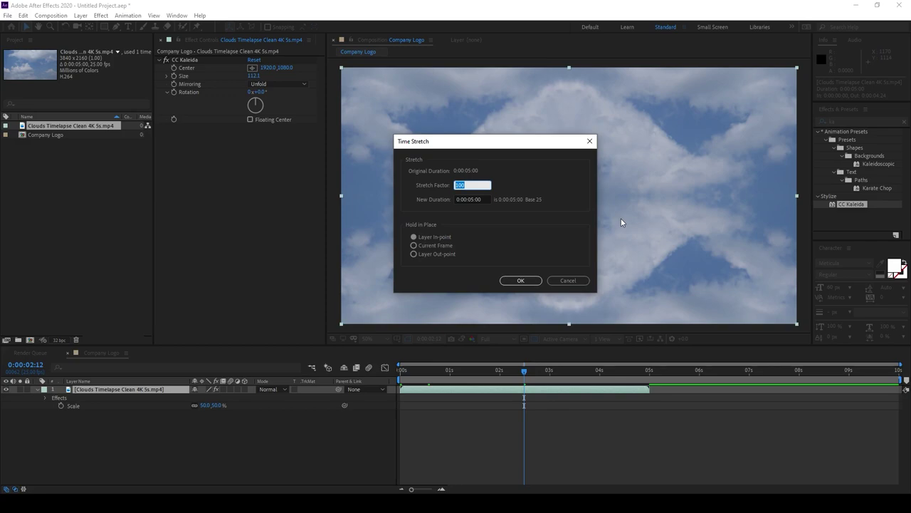
type("2")
left_click(521, 281)
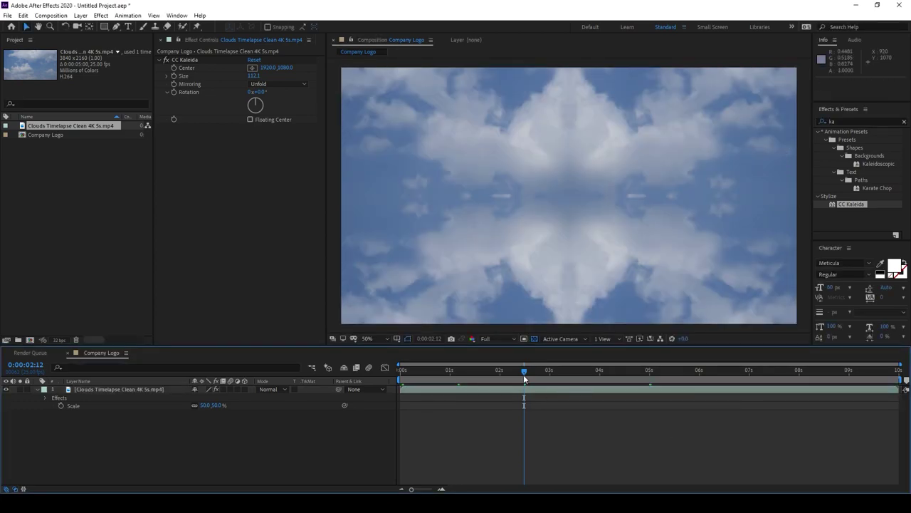
- Apply Pixel Motion frame blending to the clouds layer and scrub to check it
left_click_drag(523, 373, 495, 373)
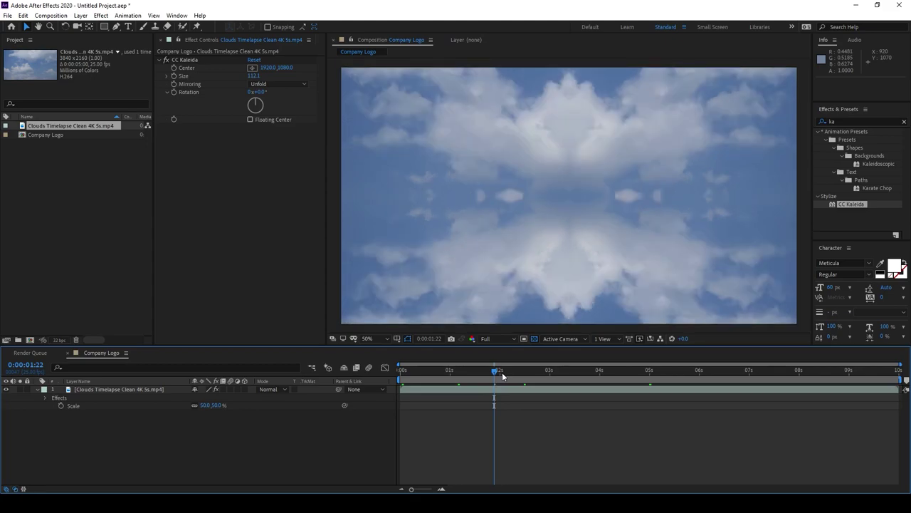
left_click(491, 391)
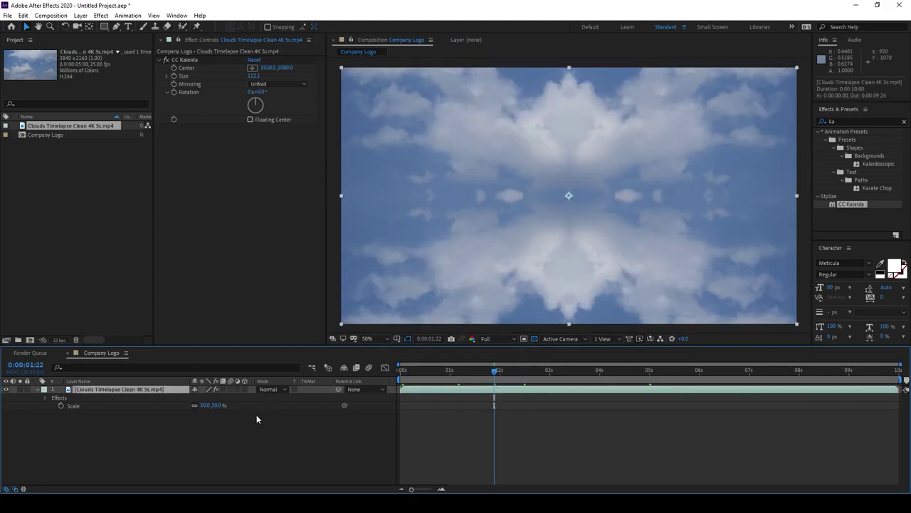
right_click(465, 388)
mouse_move(527, 192)
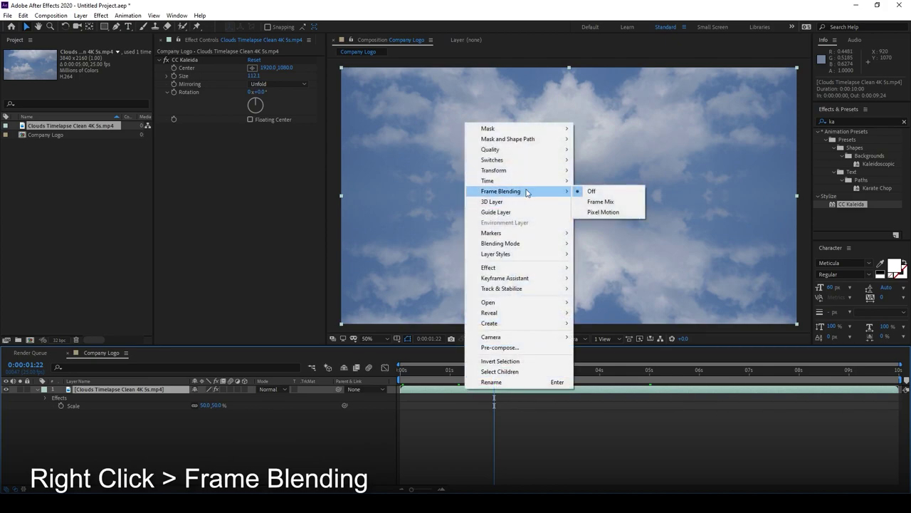
left_click(633, 212)
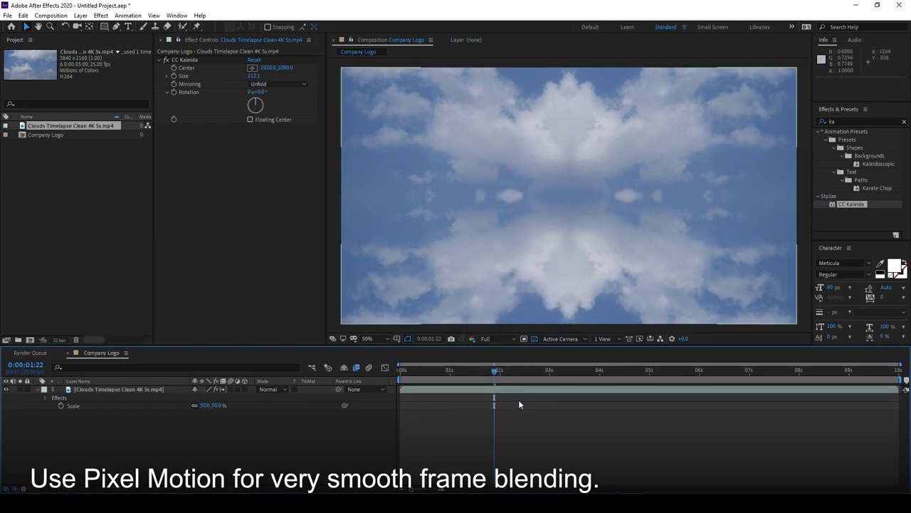
mouse_move(490, 370)
left_mouse_down()
mouse_move(451, 374)
mouse_move(745, 372)
mouse_move(472, 372)
left_mouse_up()
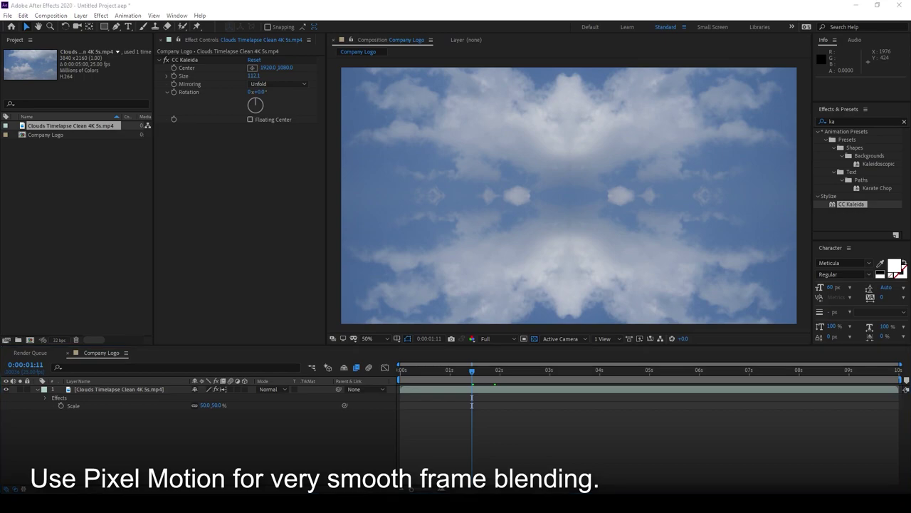
left_click(119, 390)
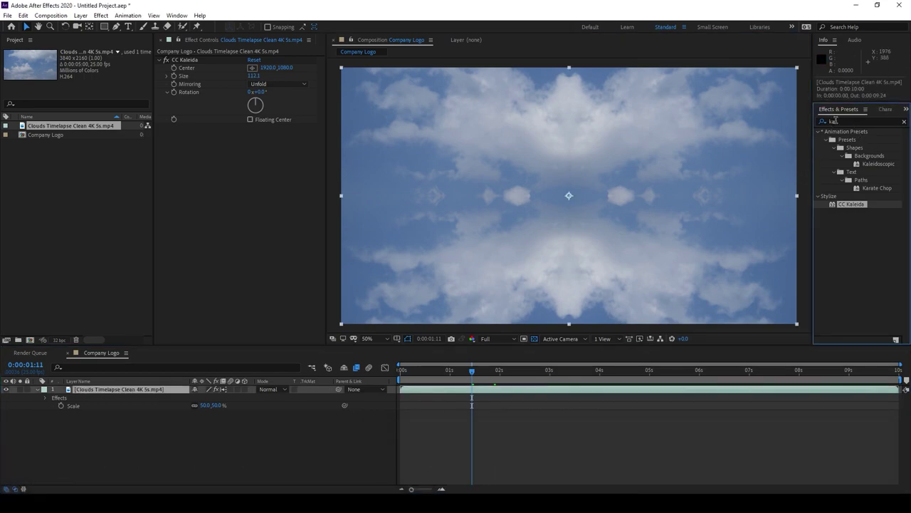
- Add Hue/Saturation to the clouds with Master Saturation at -100
left_click(839, 121)
type("hue")
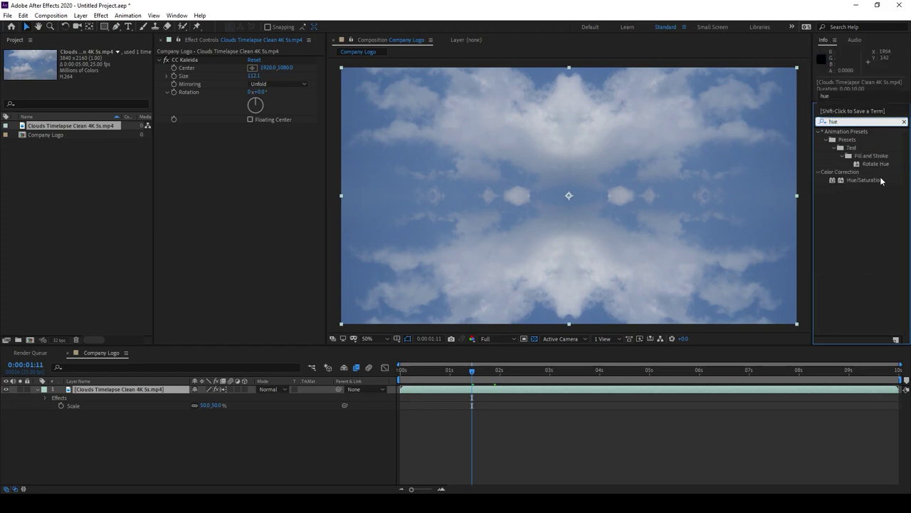
left_click(876, 181)
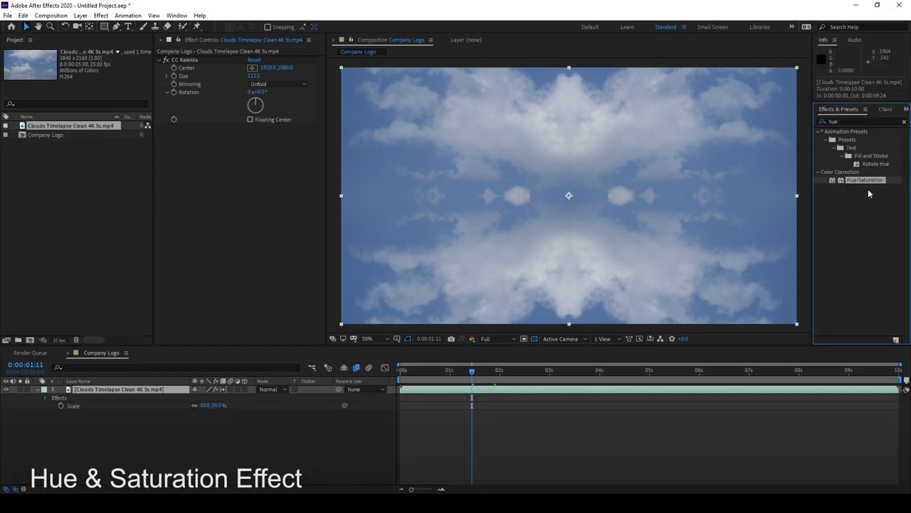
left_click_drag(877, 183, 542, 221)
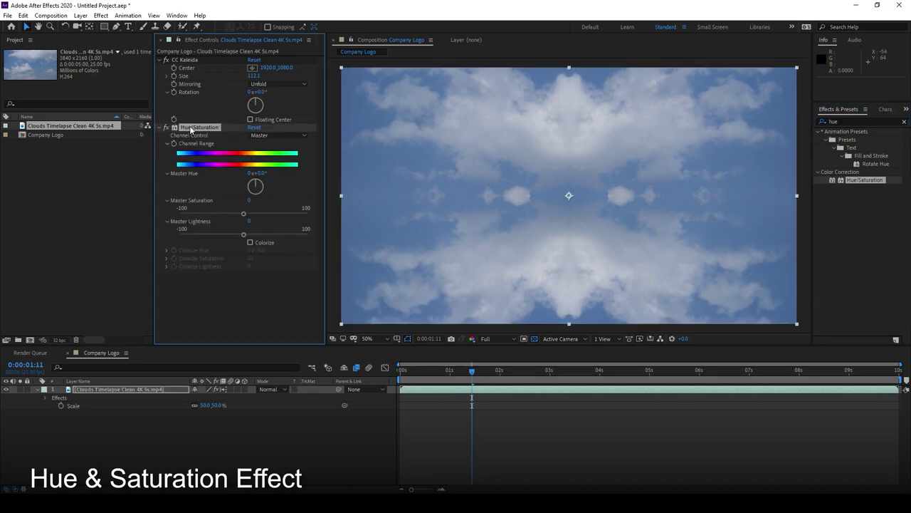
left_click_drag(243, 214, 168, 223)
left_click(235, 301)
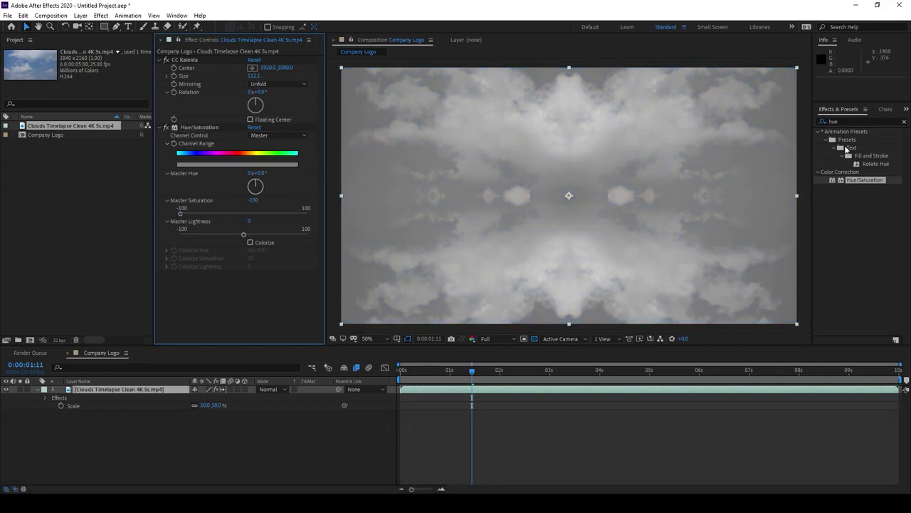
- Add Curves after Hue/Saturation and bend the RGB curve into an S-shape
left_click(819, 135)
type("curves")
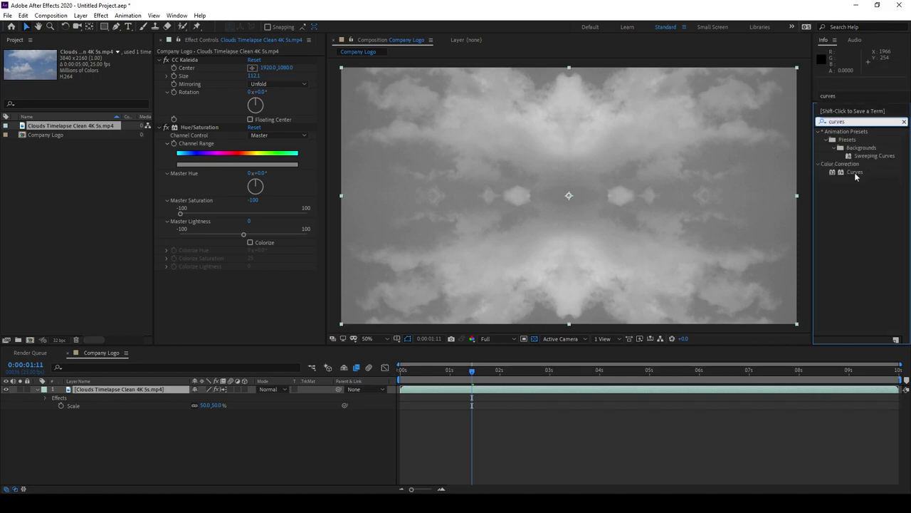
left_click_drag(855, 172, 253, 298)
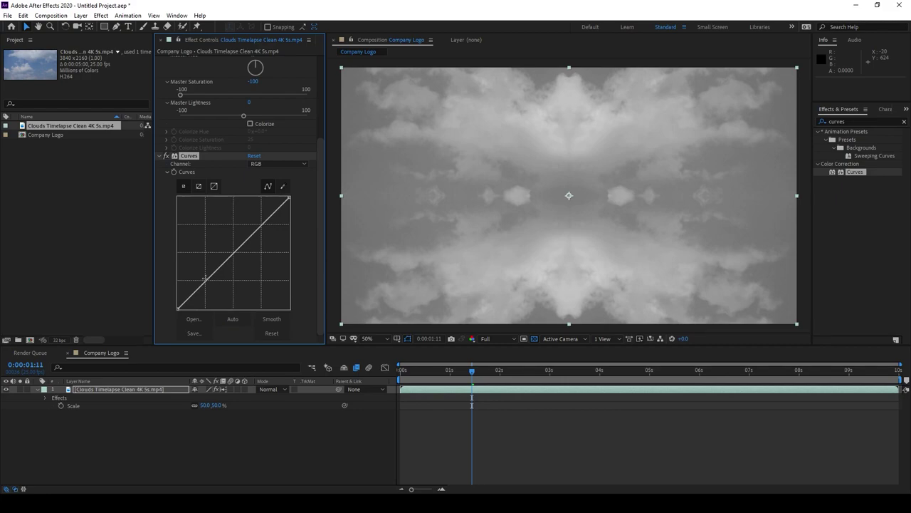
left_click_drag(205, 278, 233, 293)
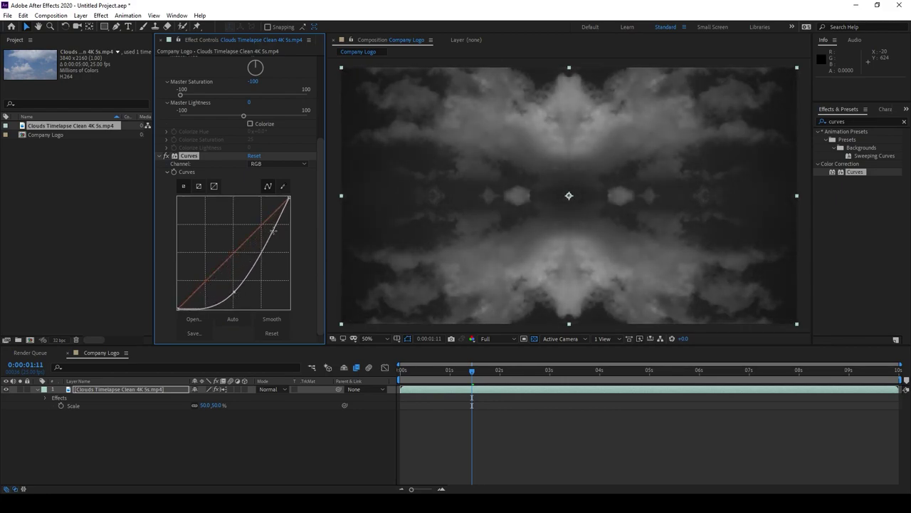
left_click_drag(273, 230, 264, 223)
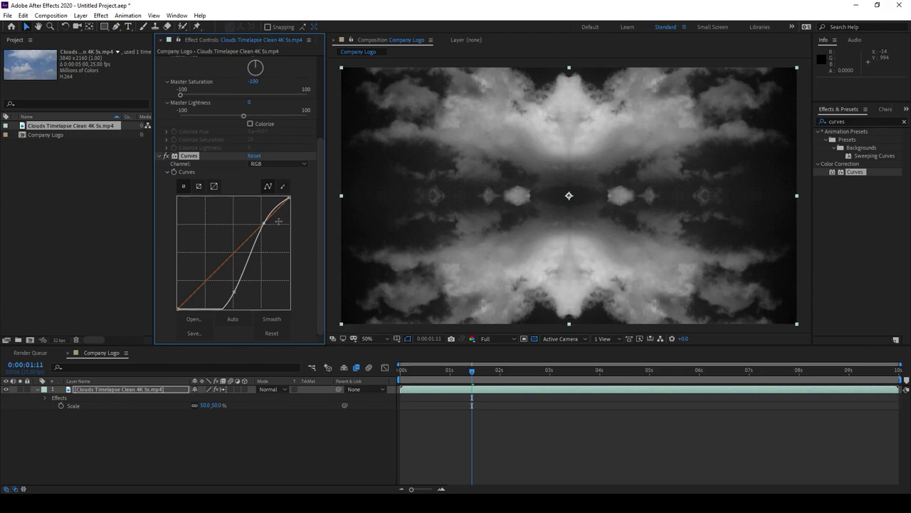
left_click(615, 466)
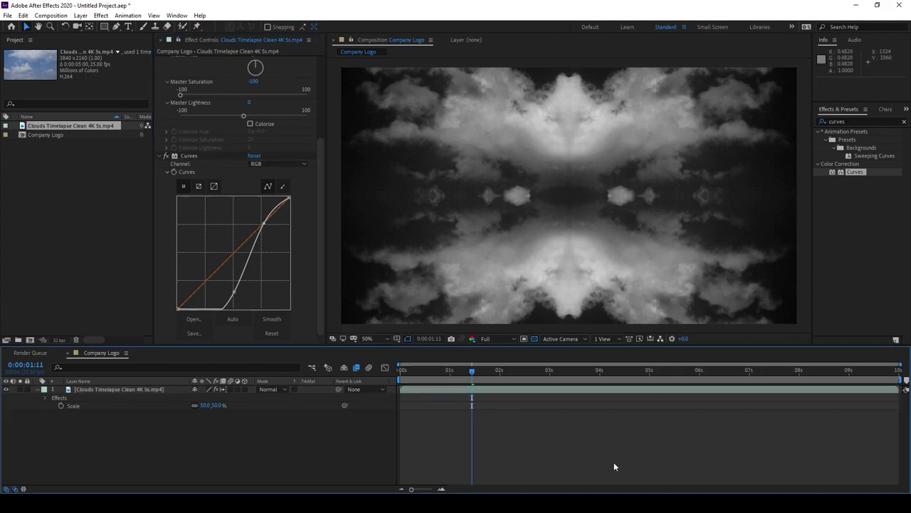
- Create a text layer reading 'My Company' and select all its text
left_click(80, 15)
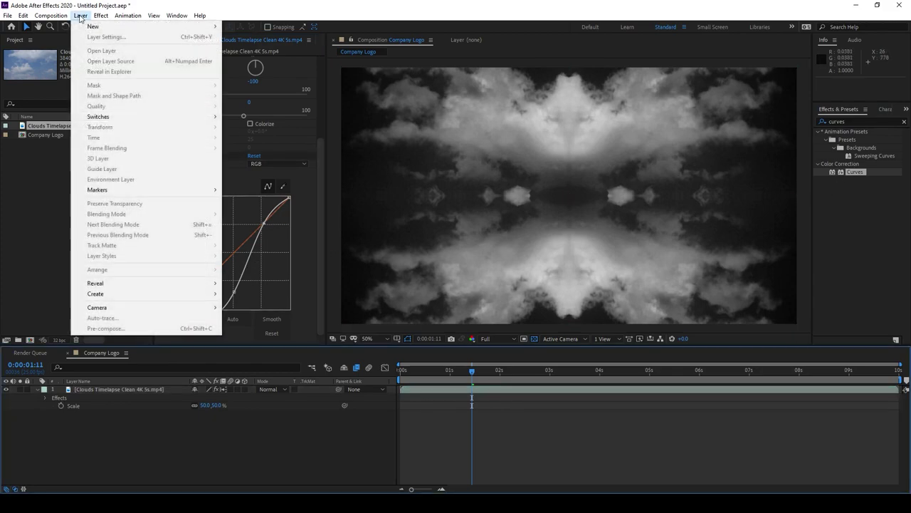
mouse_move(86, 28)
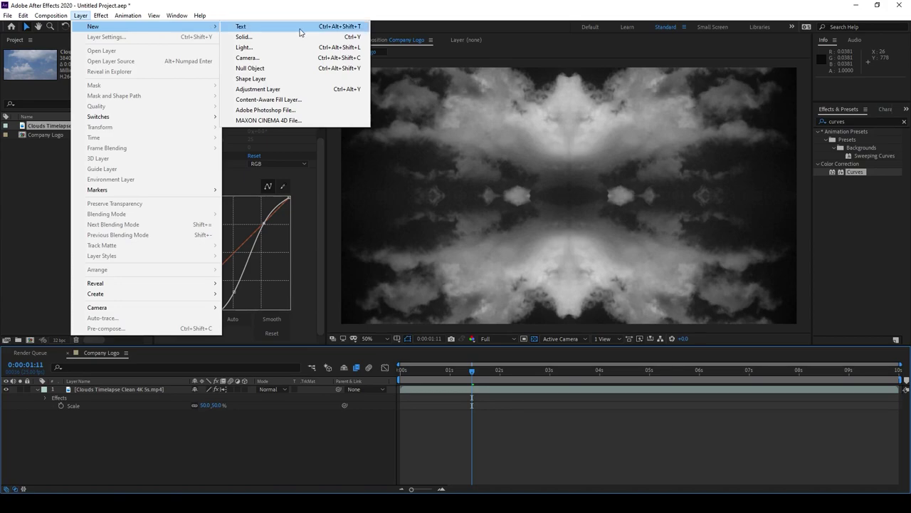
left_click(301, 30)
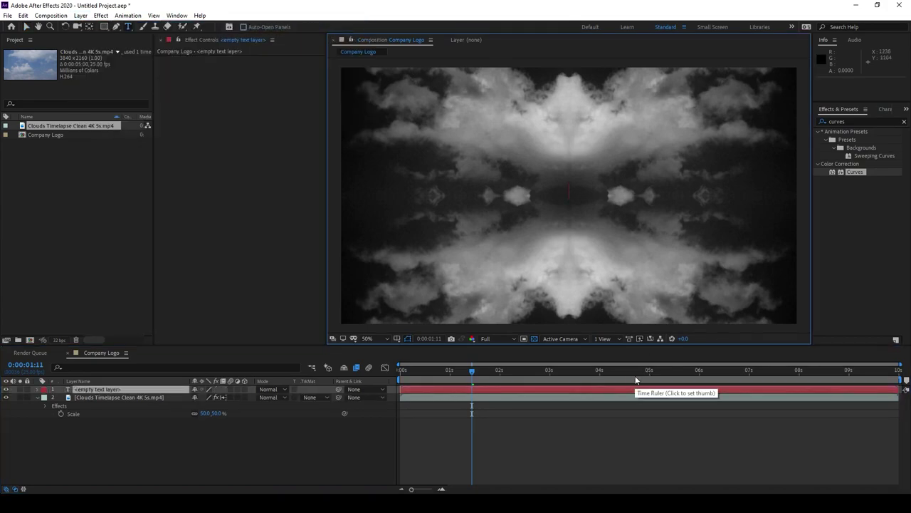
type("My C")
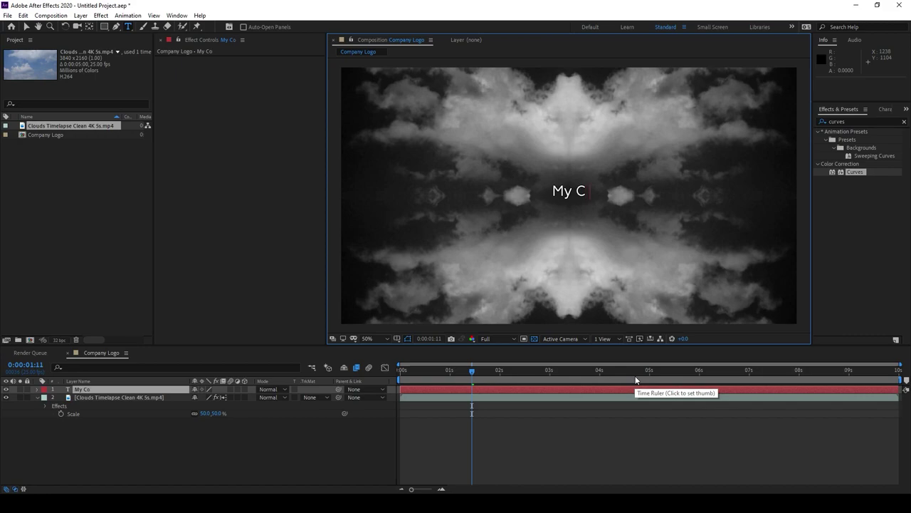
type("ompany")
key("ctrl+a")
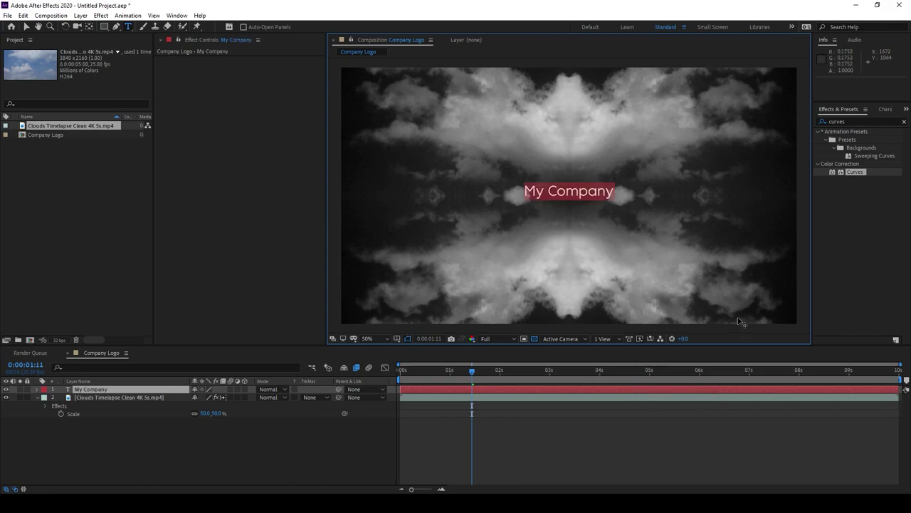
left_click(885, 111)
left_click(617, 193)
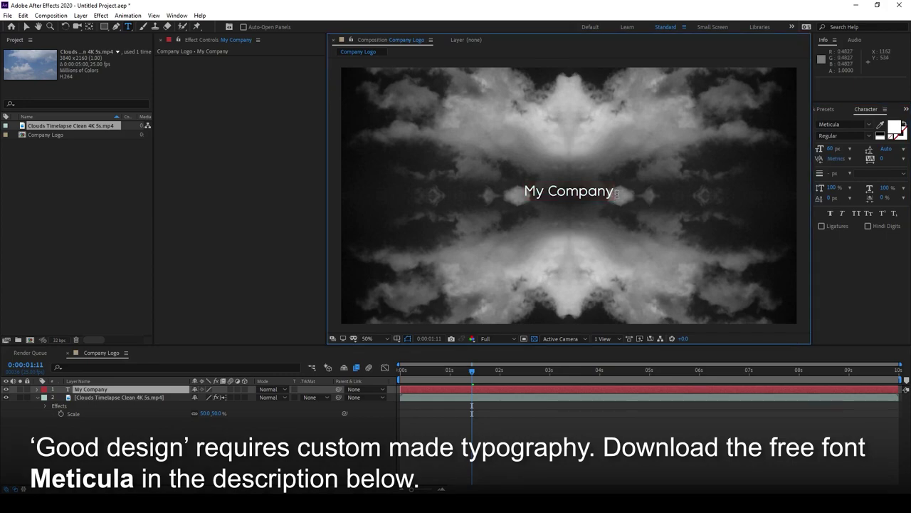
- Try Arial Bold on the title, then switch the font back to Meticula
left_click(852, 124)
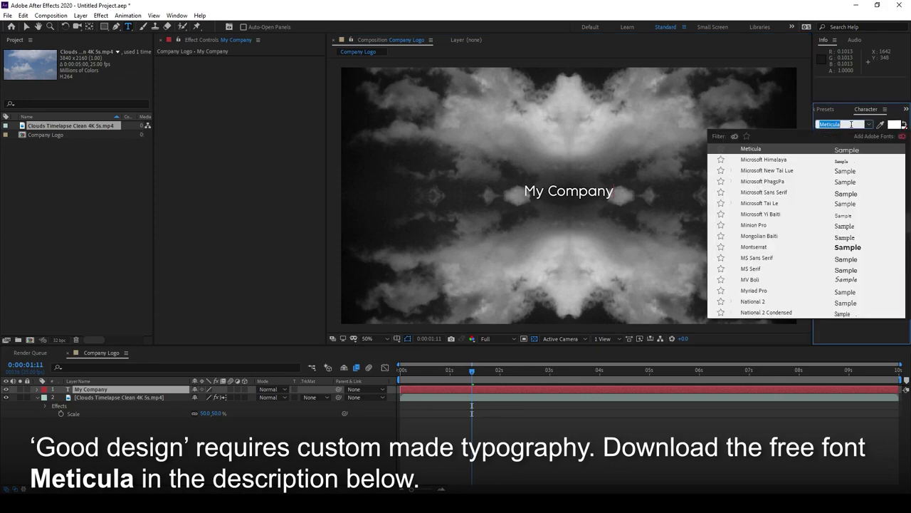
type("Aria")
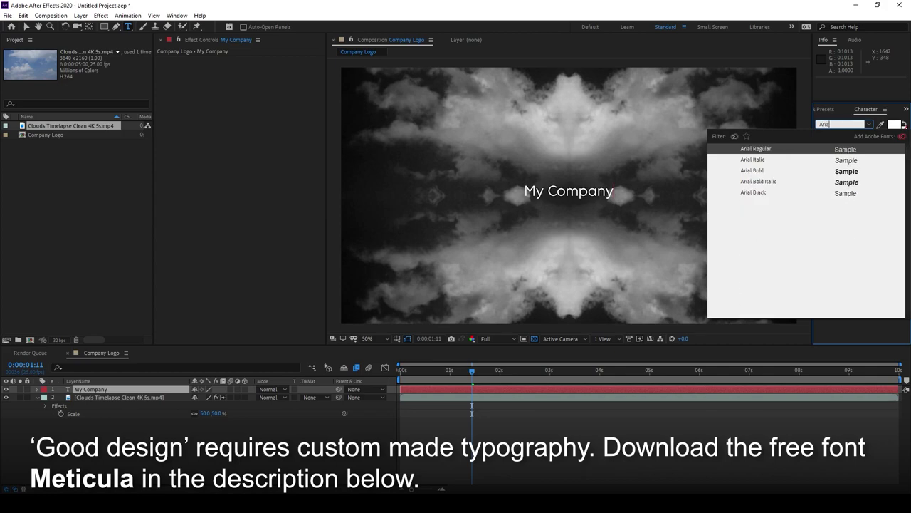
key("Escape")
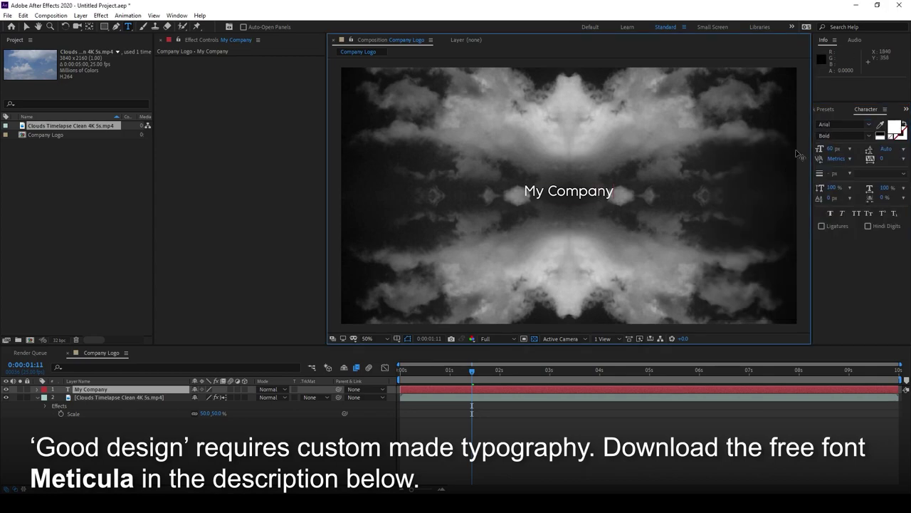
left_click(847, 124)
type("arial")
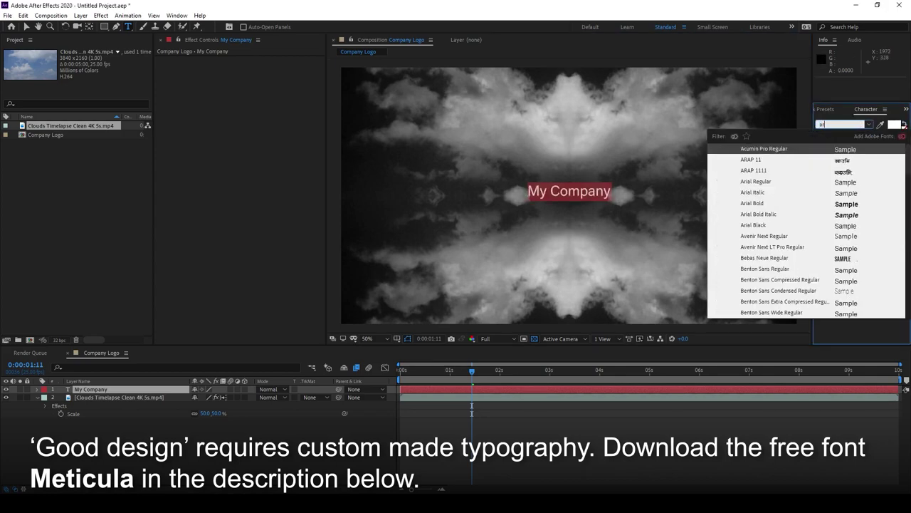
left_click(756, 172)
type("me")
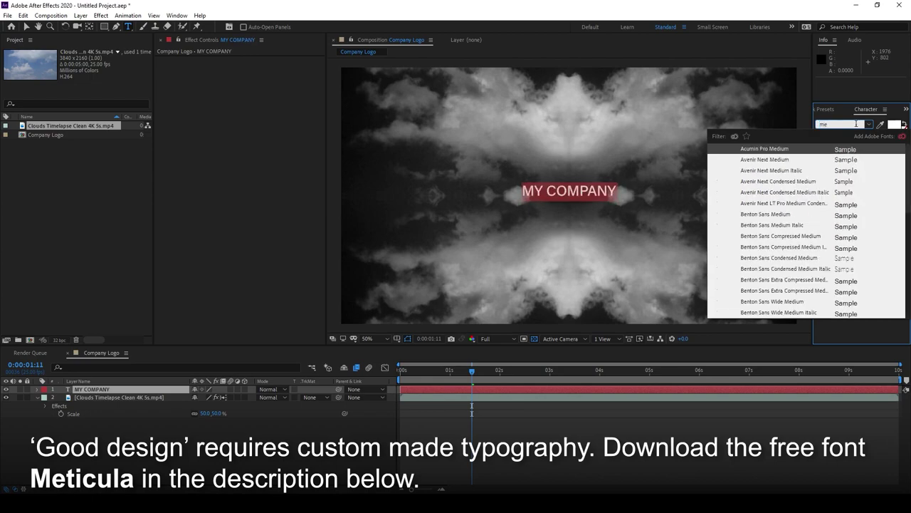
type("t")
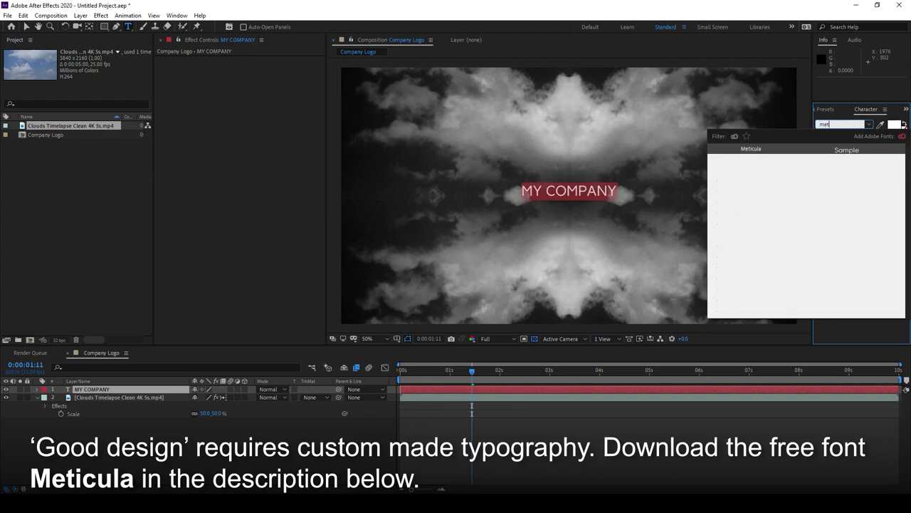
left_click(792, 151)
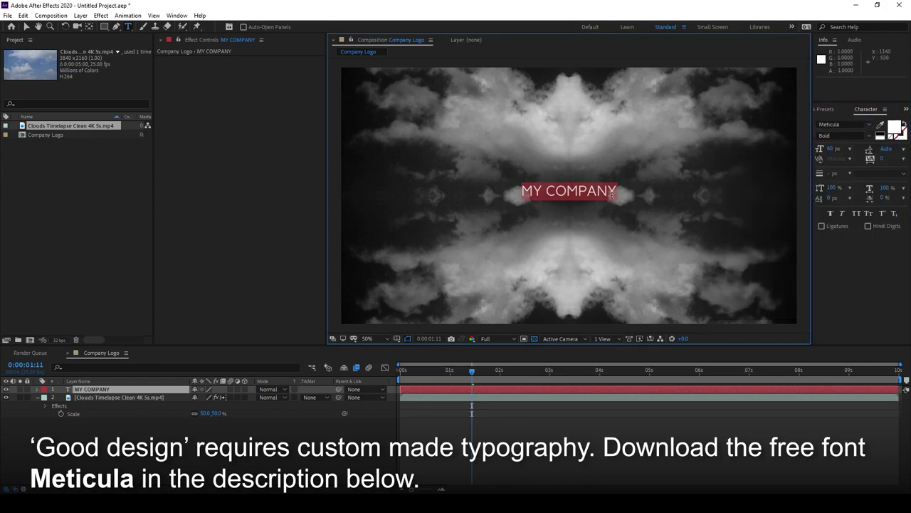
- Set the title to 50 px and move MY COMPANY straight down below centre
left_click(834, 149)
type("50")
key("Return")
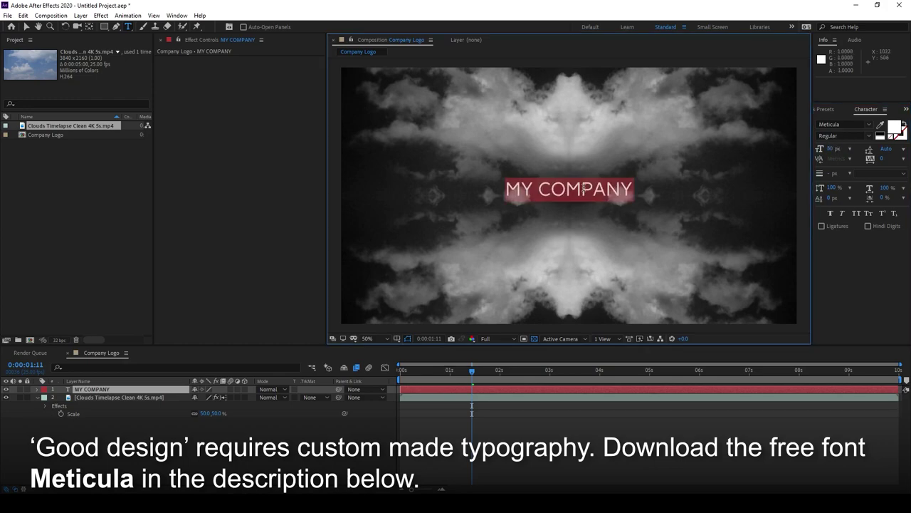
left_click(512, 421)
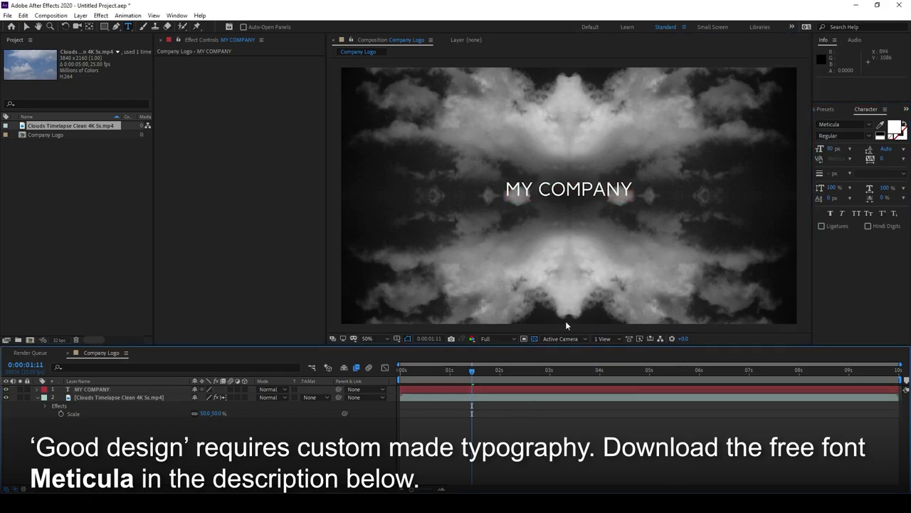
left_click_drag(603, 189, 597, 266)
left_click(587, 417)
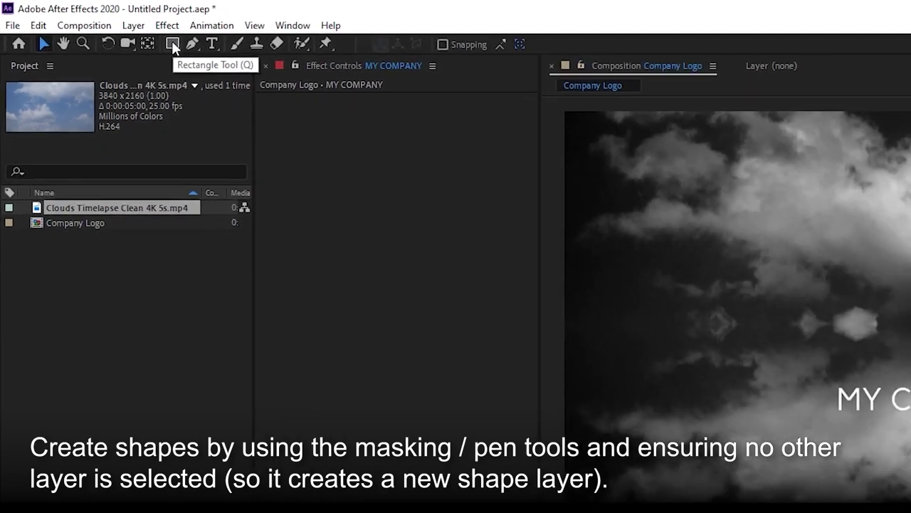
- Draw a square above MY COMPANY with the Rectangle tool
left_click(261, 68)
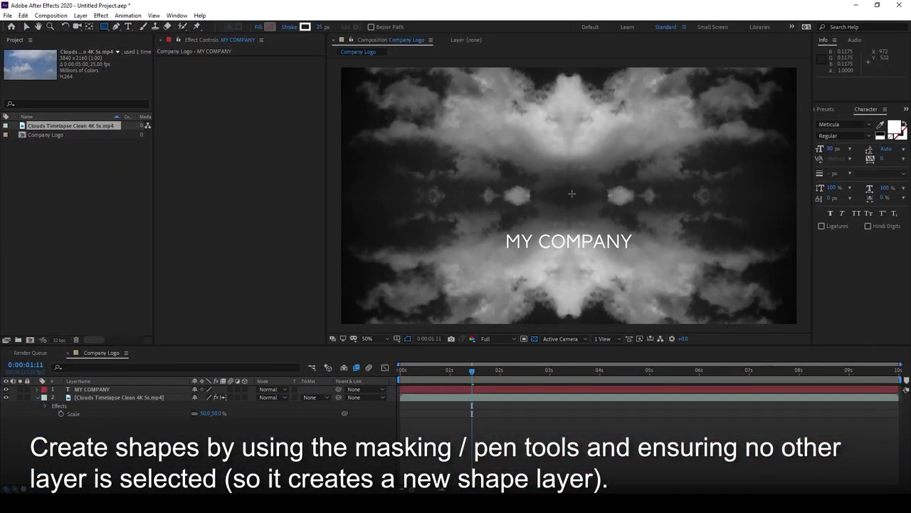
mouse_move(570, 194)
left_mouse_down()
mouse_move(618, 148)
mouse_move(597, 169)
left_mouse_up()
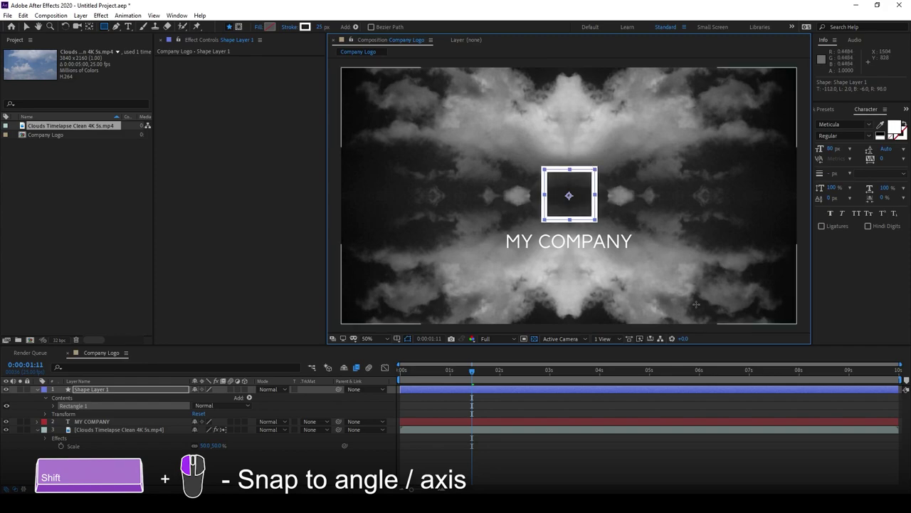
left_click(580, 412)
left_click(591, 390)
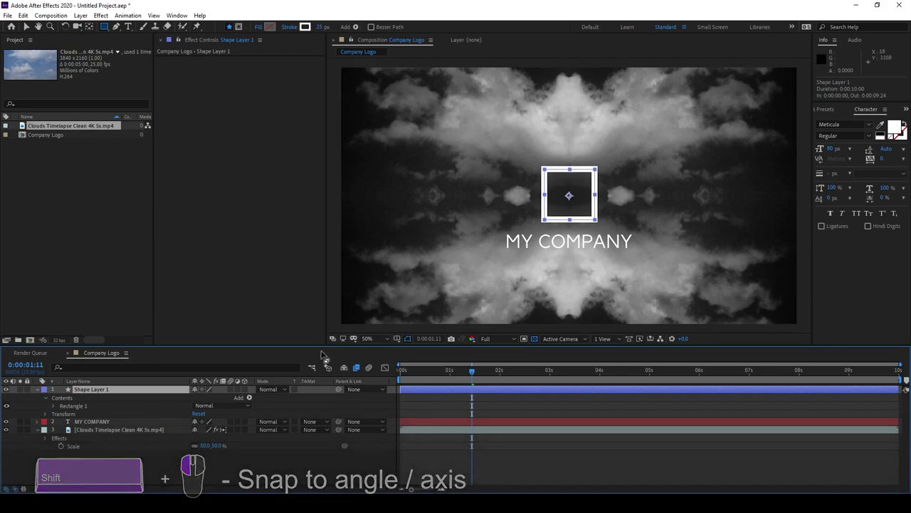
- Duplicate the square layer and shrink the copy to sit inside the first
key("ctrl+d")
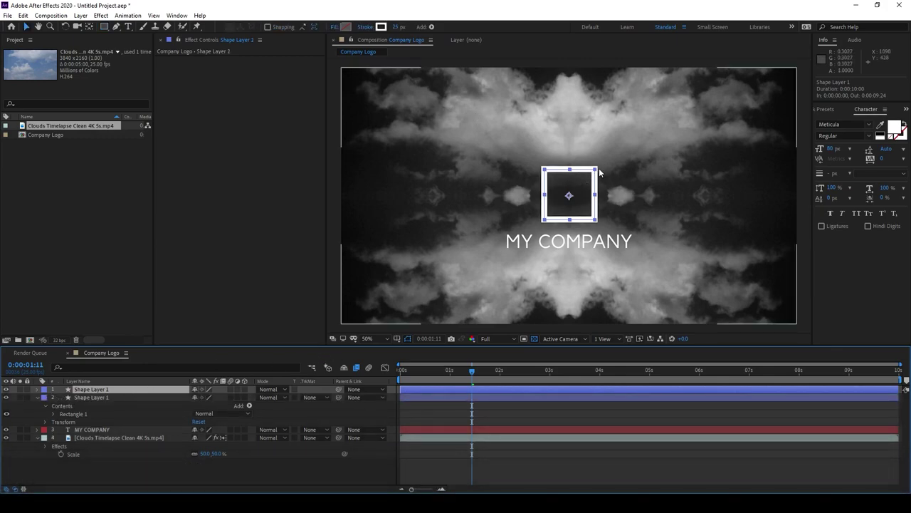
key("v")
left_click_drag(597, 168, 586, 179)
left_click(579, 405)
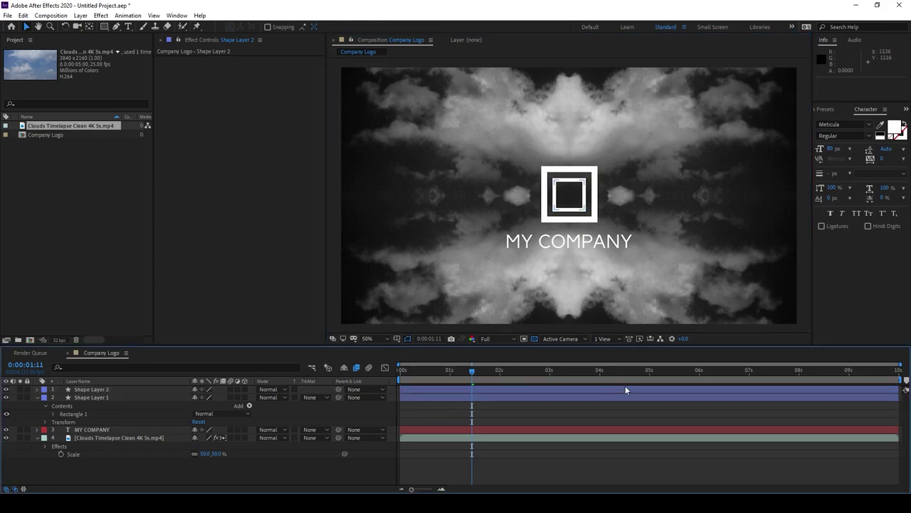
- Select both squares and the MY COMPANY title and move them up together
left_click(537, 398)
left_click(172, 389)
left_click(157, 430, "shift")
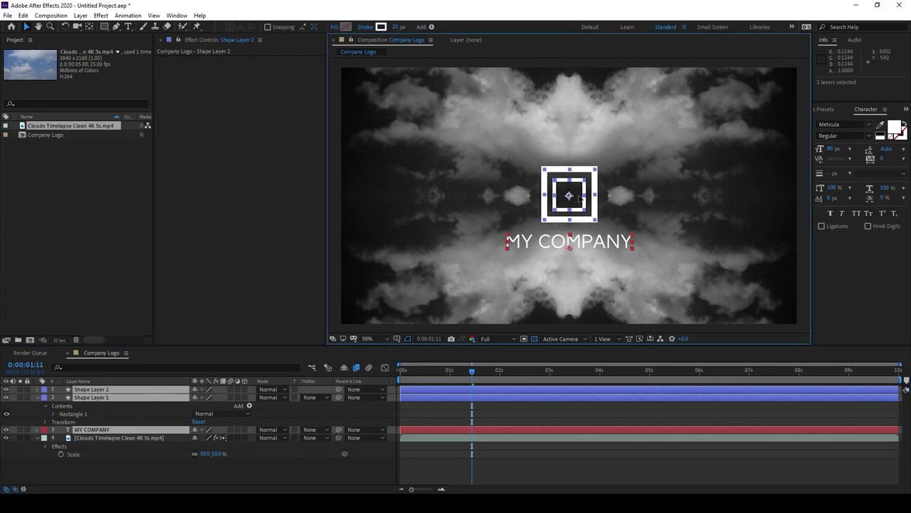
left_click_drag(578, 197, 578, 186)
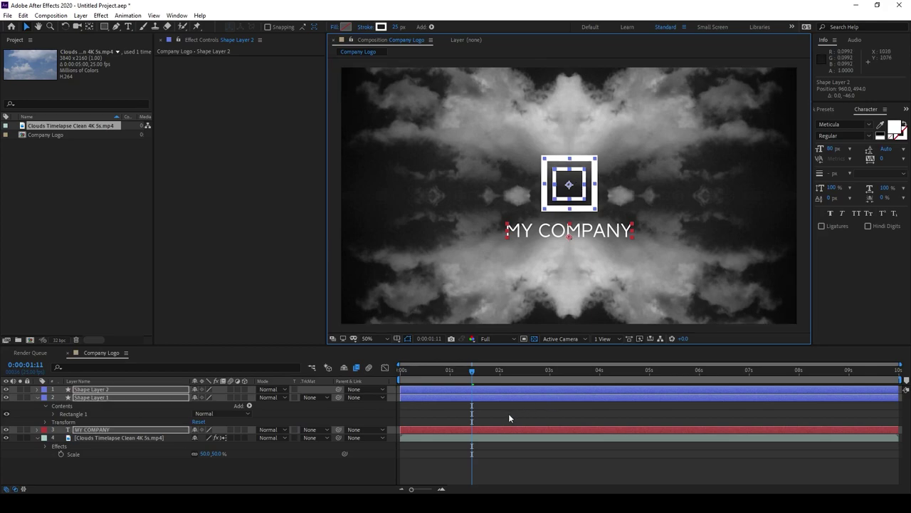
left_click(508, 413)
left_click(37, 397)
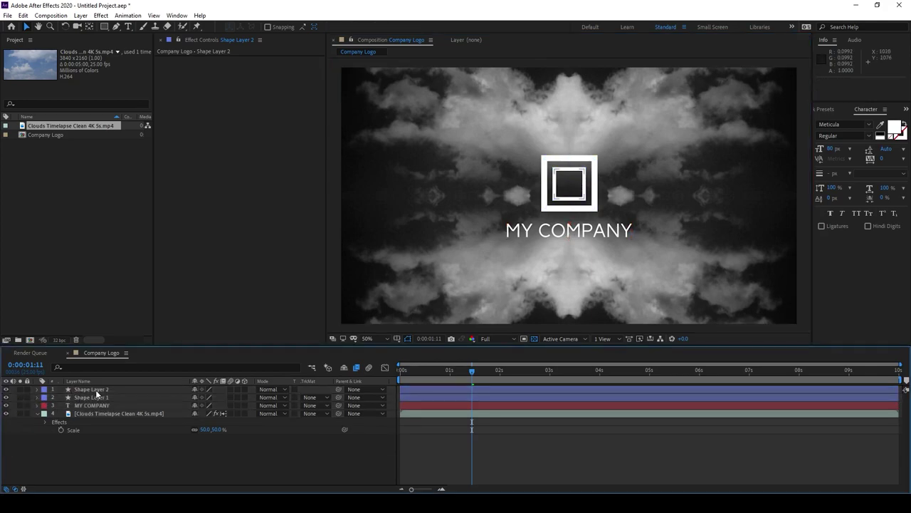
left_click(94, 389)
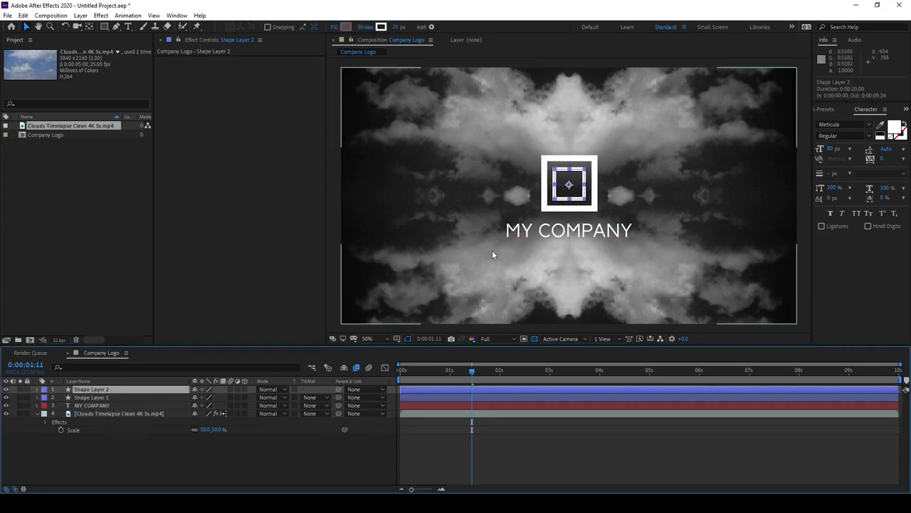
left_click(501, 375)
- Pre-compose the two squares and MY COMPANY into 'Precomp - Text Logo', moving all attributes
left_click_drag(500, 376, 496, 375)
left_click(475, 403, "shift")
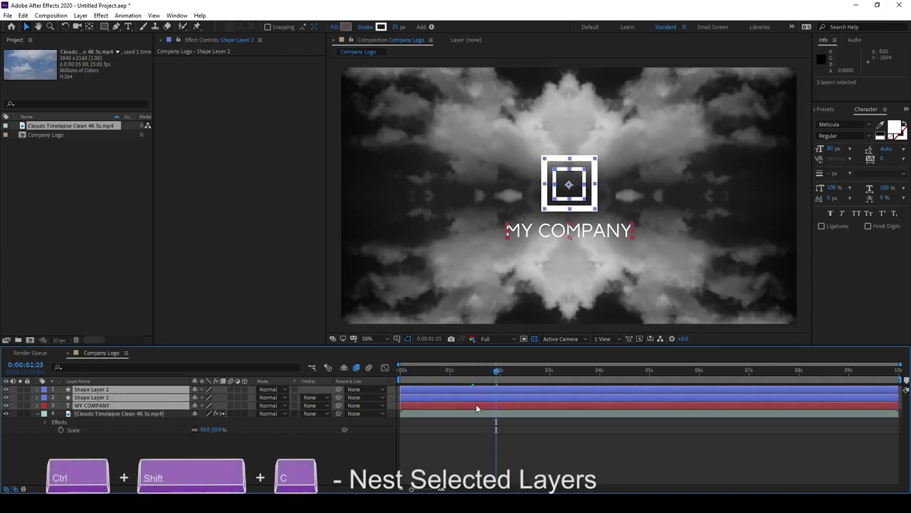
right_click(485, 393)
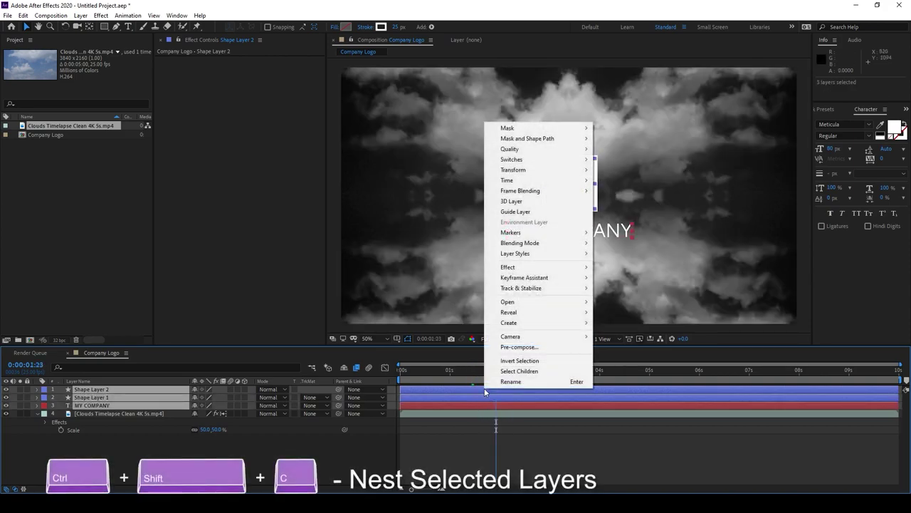
left_click(580, 352)
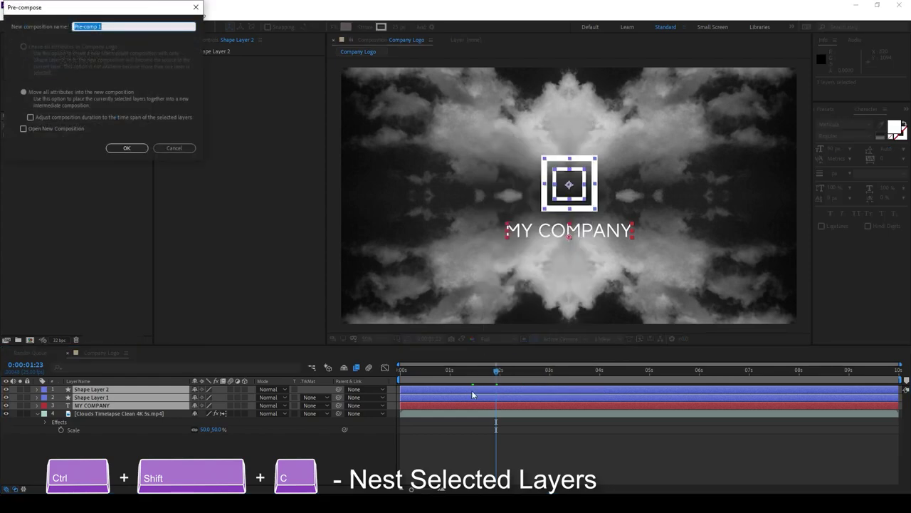
left_click_drag(75, 13, 337, 157)
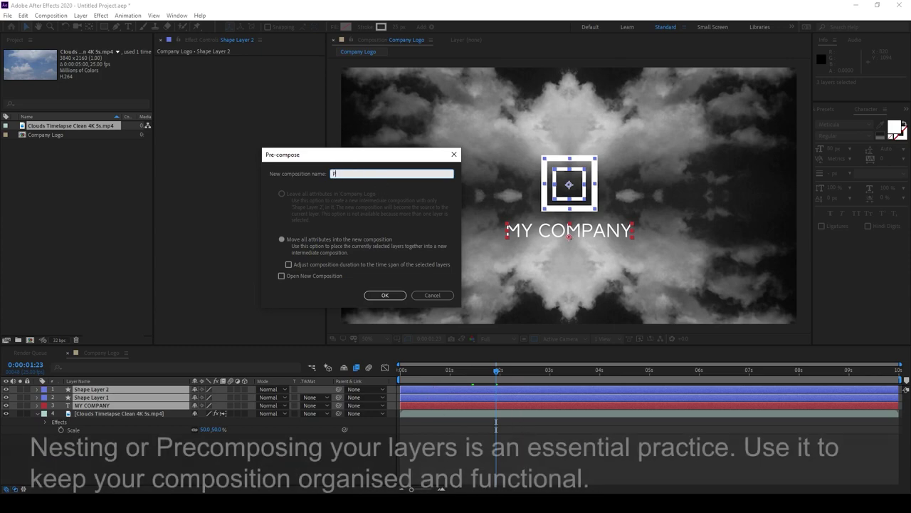
type("Precomp - Text Logo")
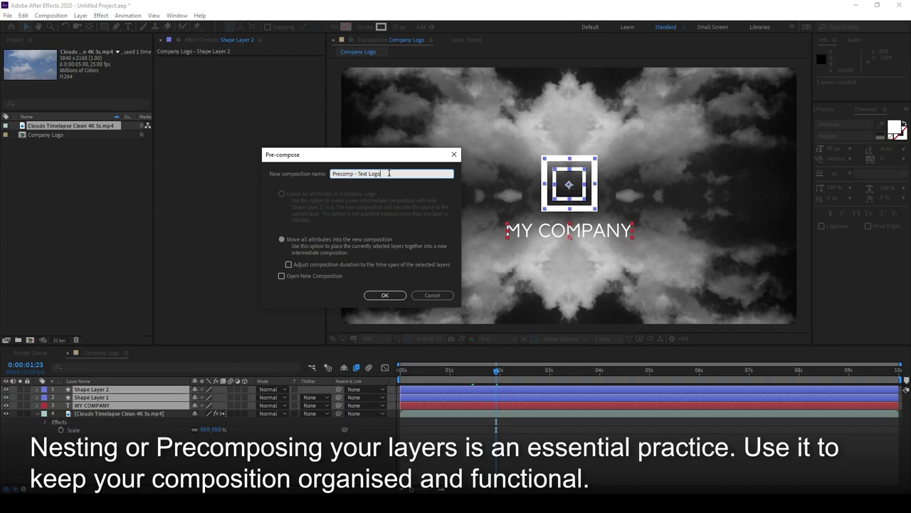
left_click(377, 295)
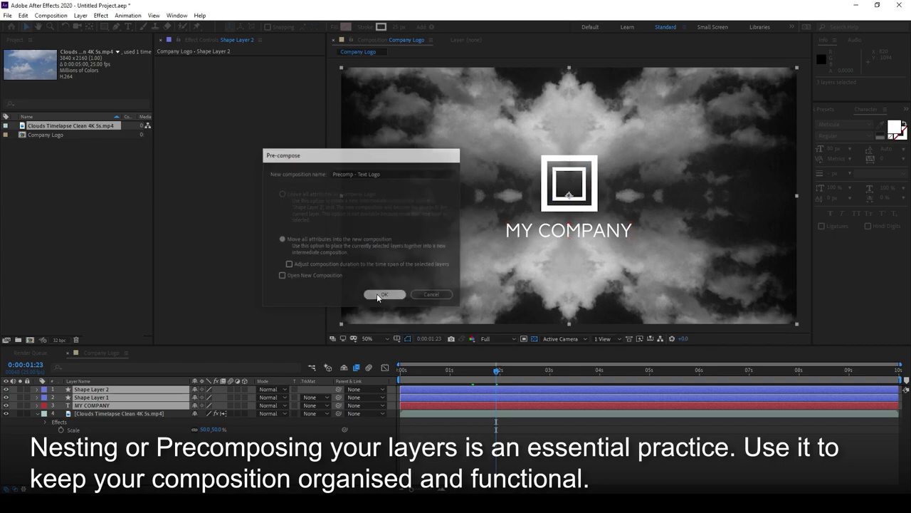
left_click(518, 444)
left_click(120, 390)
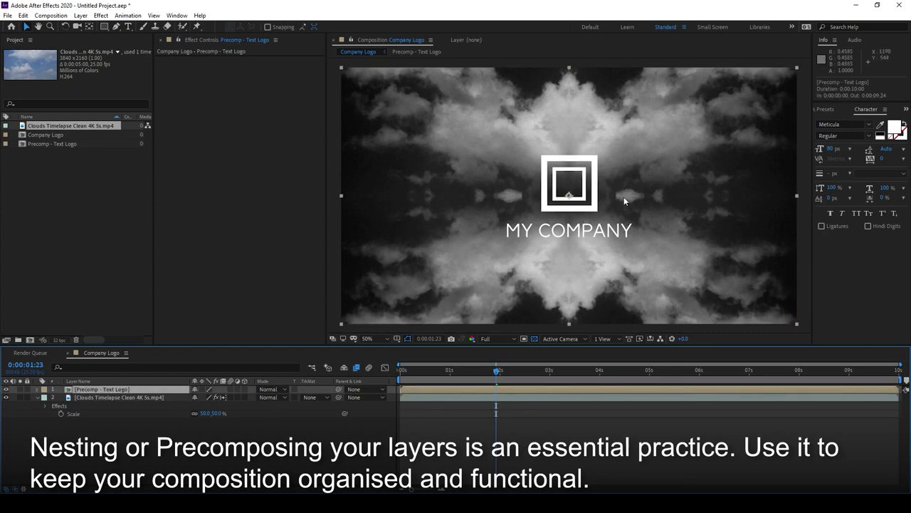
- Turn on Continuously Rasterize for the logo precomp so it stays sharp when scaled
left_click_drag(619, 198, 687, 206)
key("ctrl+z")
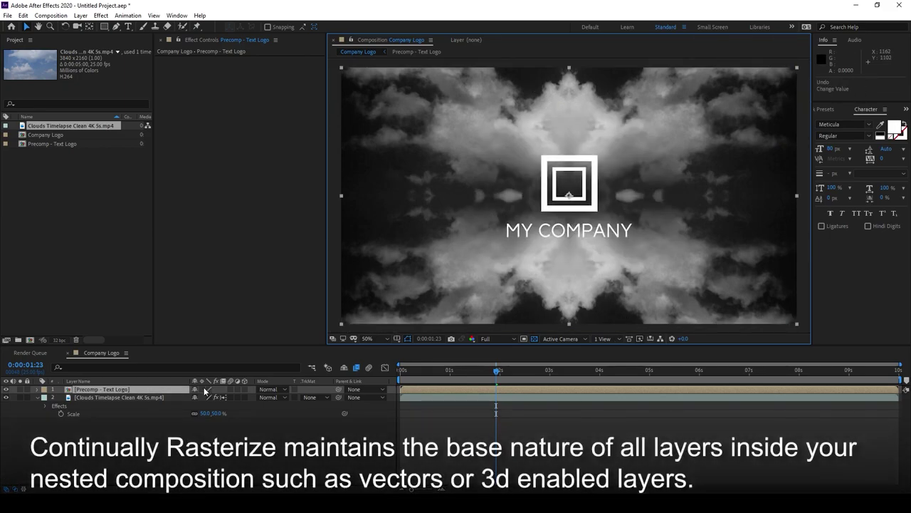
left_click(203, 390)
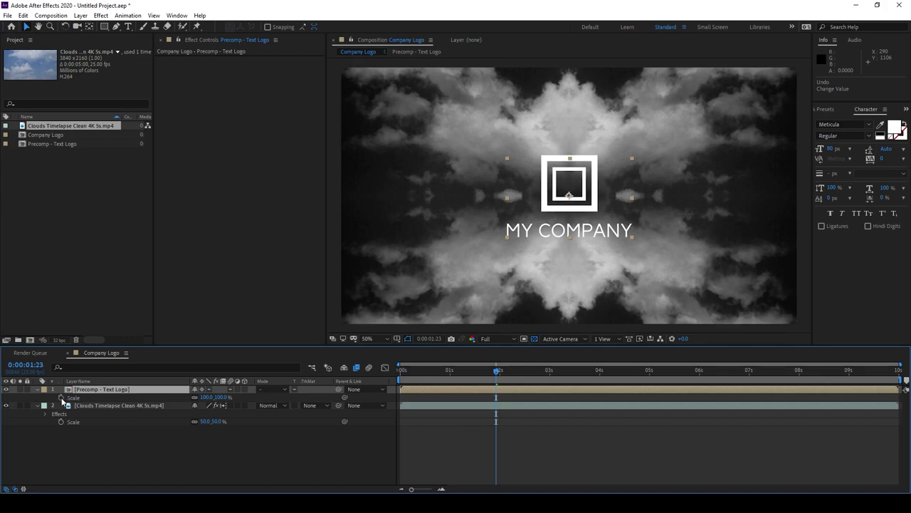
- Keyframe the logo's Scale from 100% at the start to 110% near the end
key("s")
key("alt+shift+s")
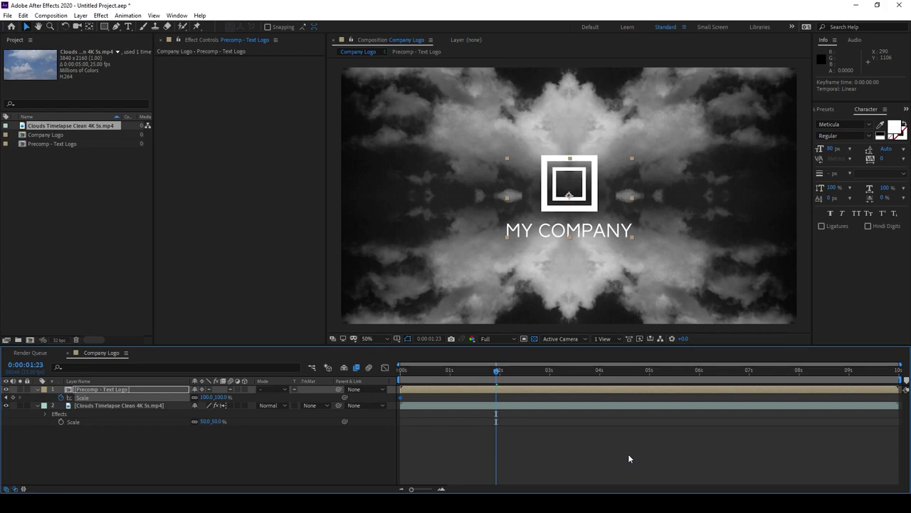
left_click(220, 399)
type("110")
key("Return")
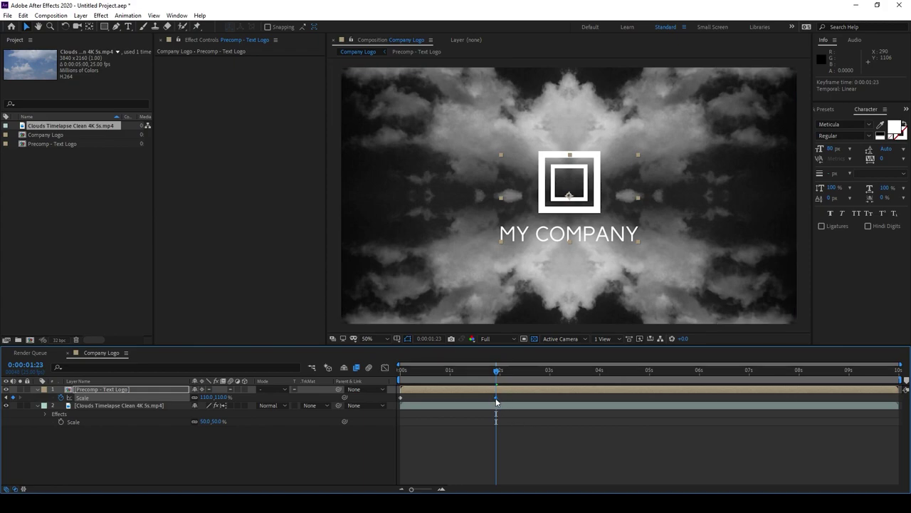
left_click_drag(495, 401, 876, 419)
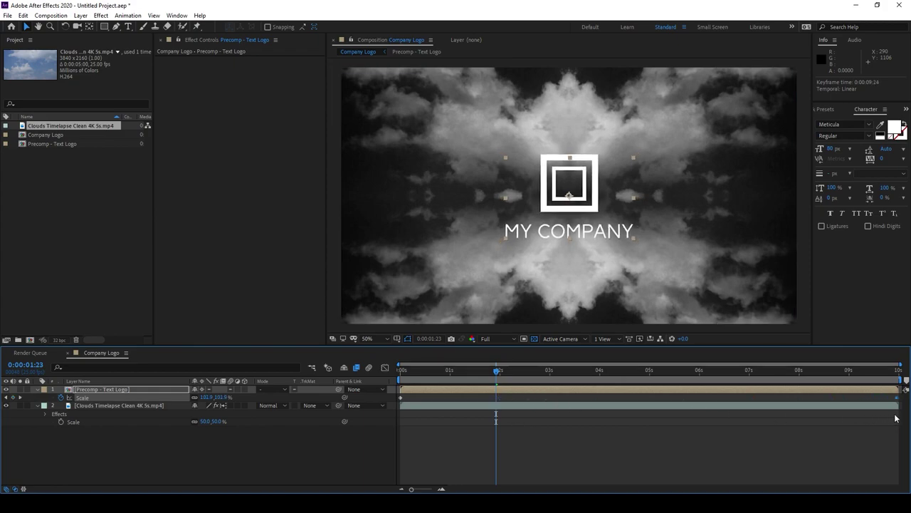
left_click(787, 470)
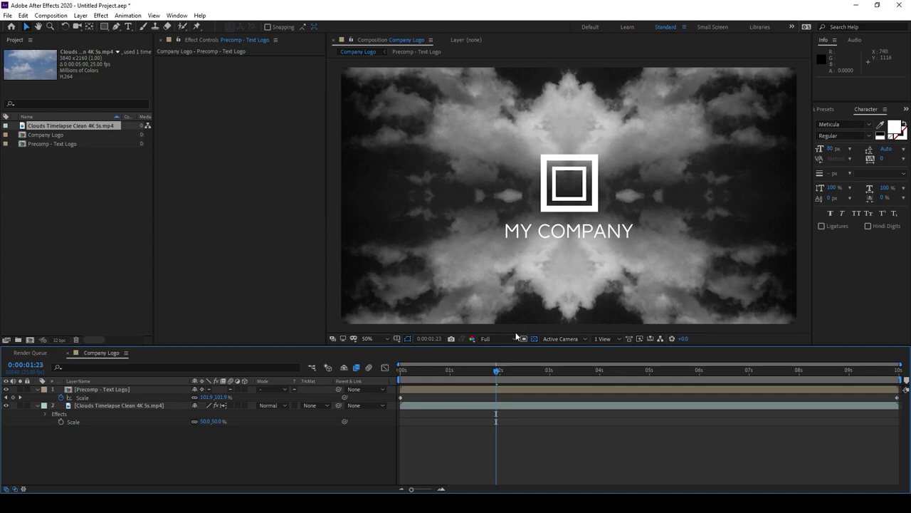
- Drop preview to Quarter resolution and scrub from the start to the last Scale keyframe
left_click(487, 338)
left_click(500, 395)
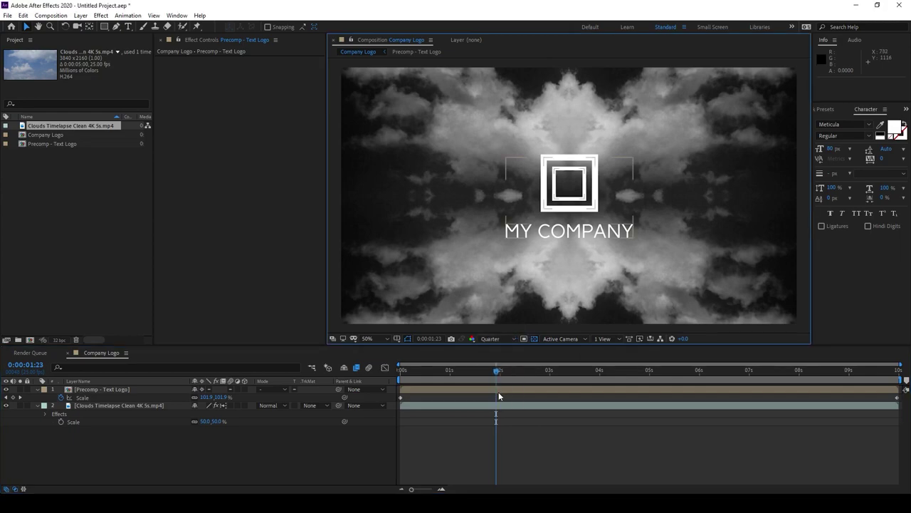
key("Home")
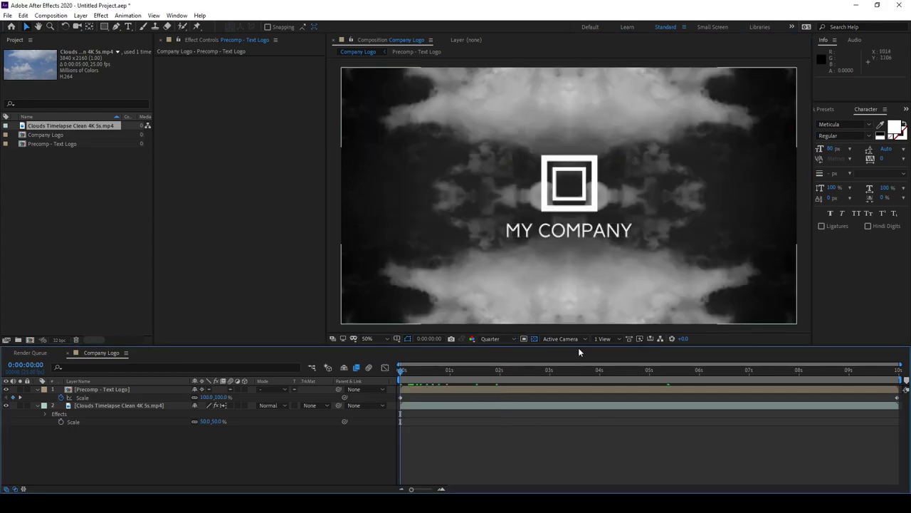
left_click_drag(416, 372, 682, 375)
key("ctrl+z")
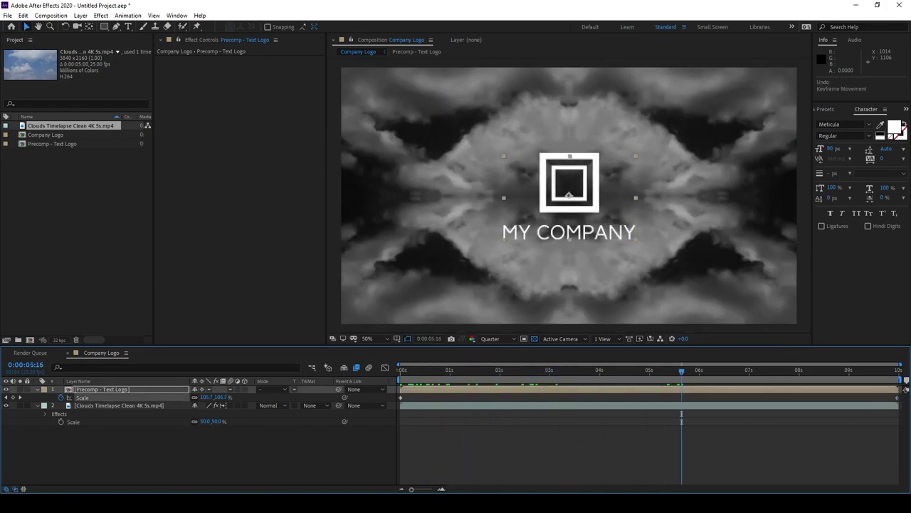
left_click_drag(752, 368, 903, 405)
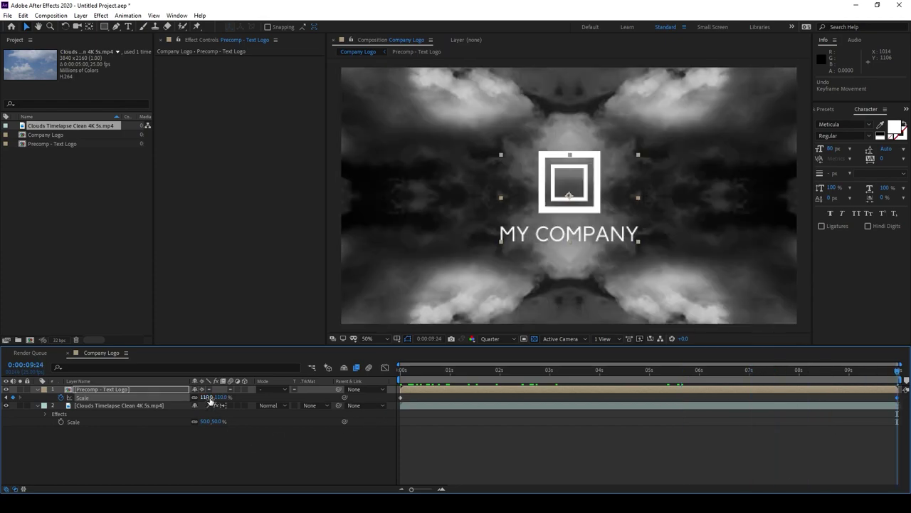
- Change the final Scale keyframe to 120% and scrub through to review the growth
left_click(209, 398)
type("120")
key("Return")
left_click(555, 453)
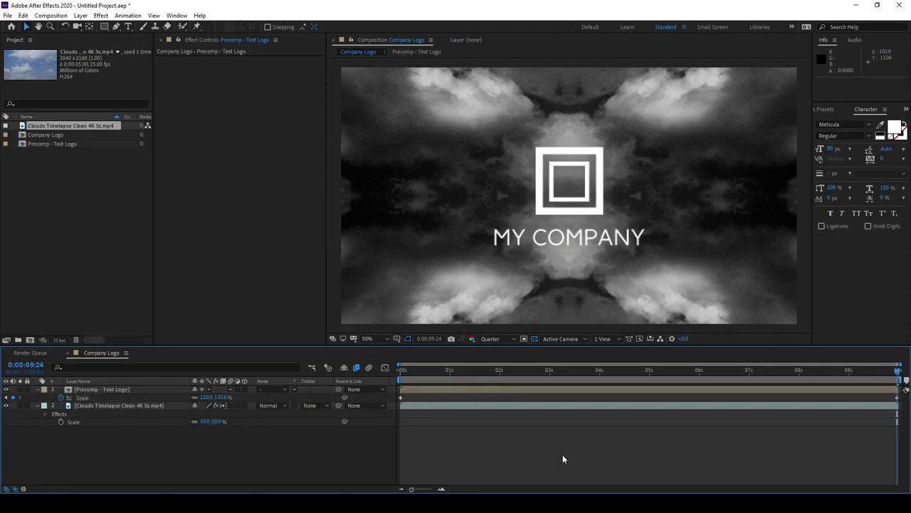
left_click_drag(712, 371, 382, 396)
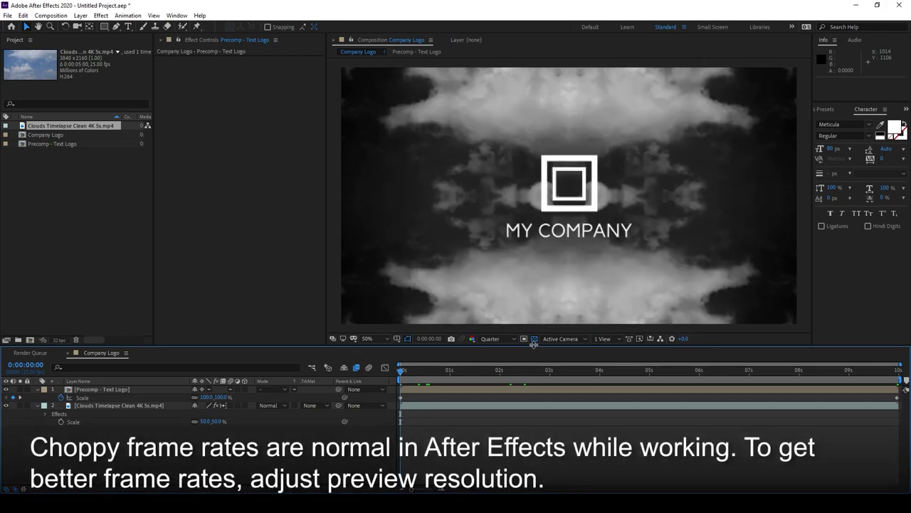
left_click_drag(433, 375, 511, 377)
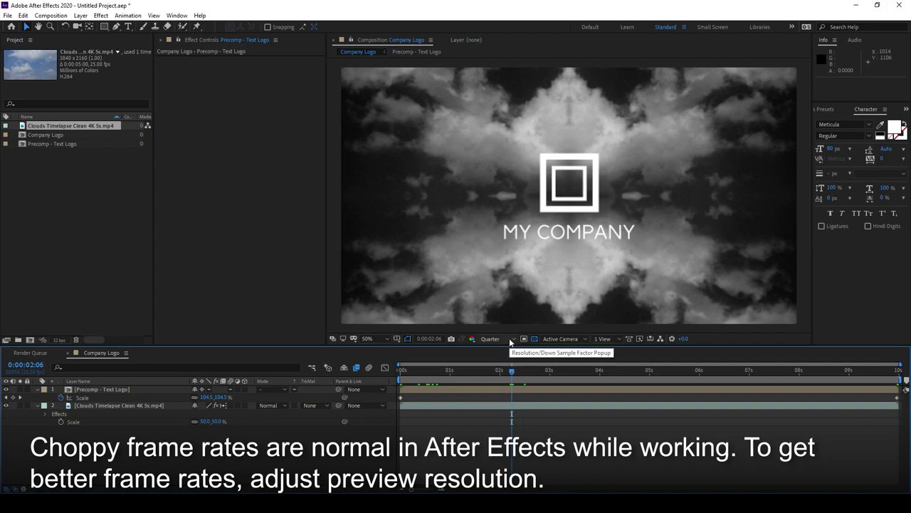
- Set the preview resolution back to Full
left_click(510, 341)
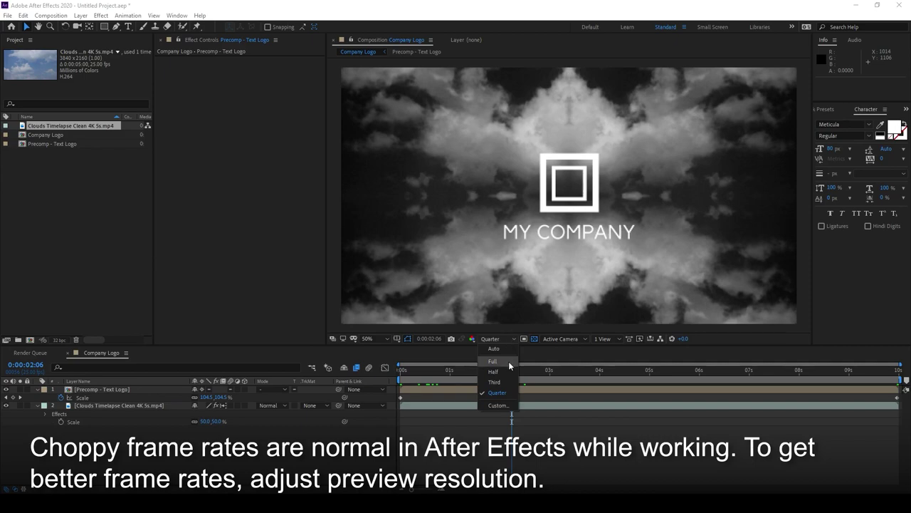
left_click(509, 362)
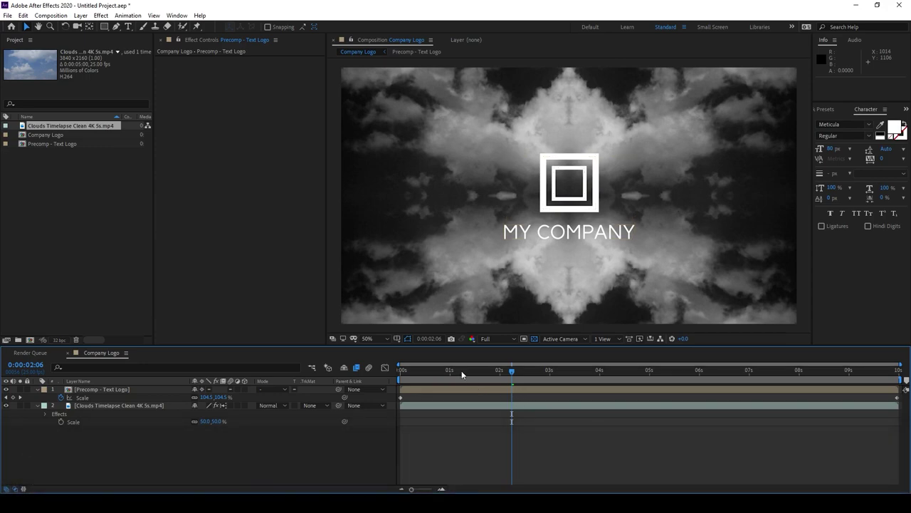
left_click(431, 390)
- Create a new black solid layer and give it a yellow label
left_click(81, 15)
mouse_move(91, 27)
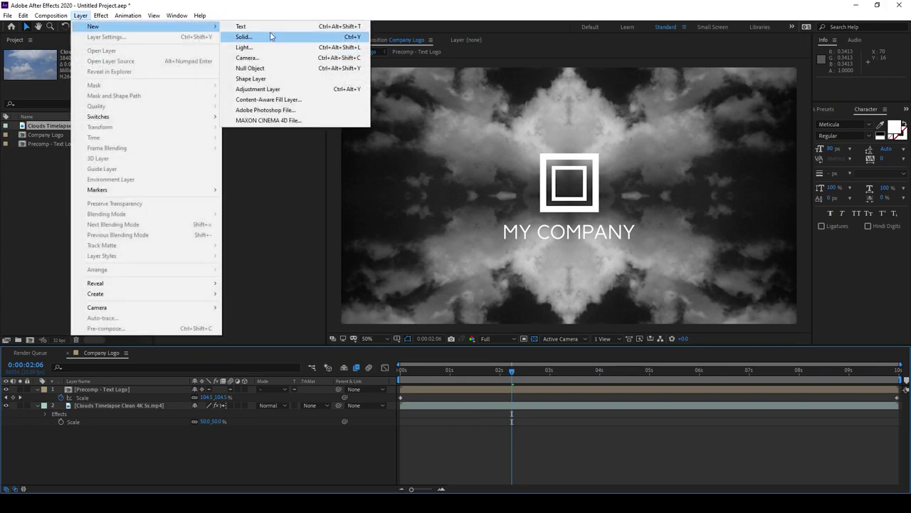
left_click(332, 35)
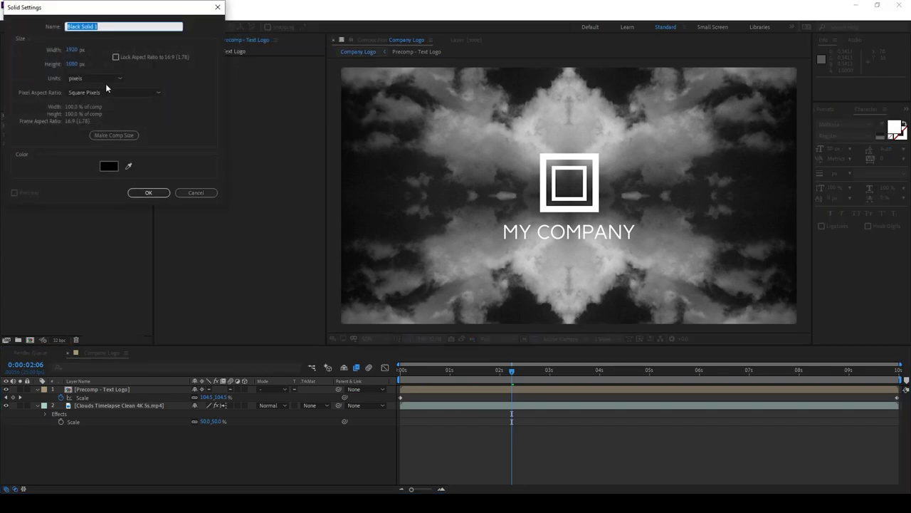
left_click(148, 193)
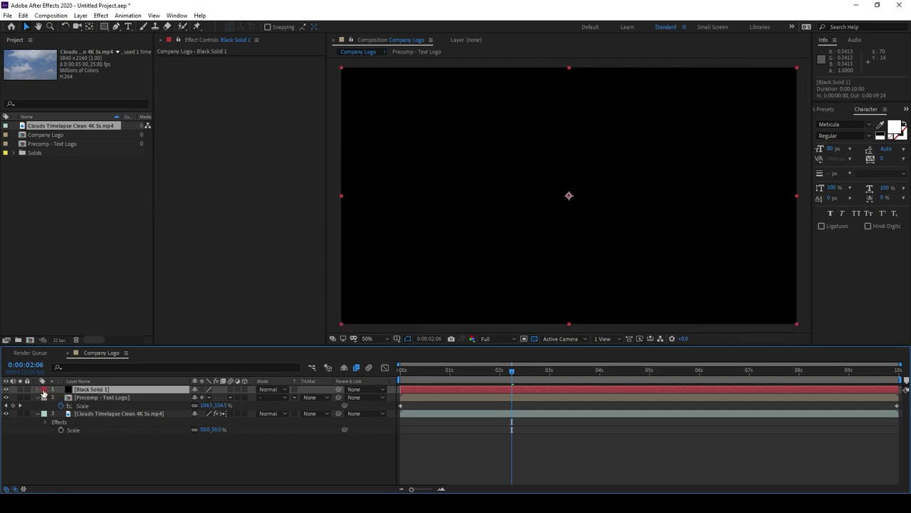
left_click(43, 391)
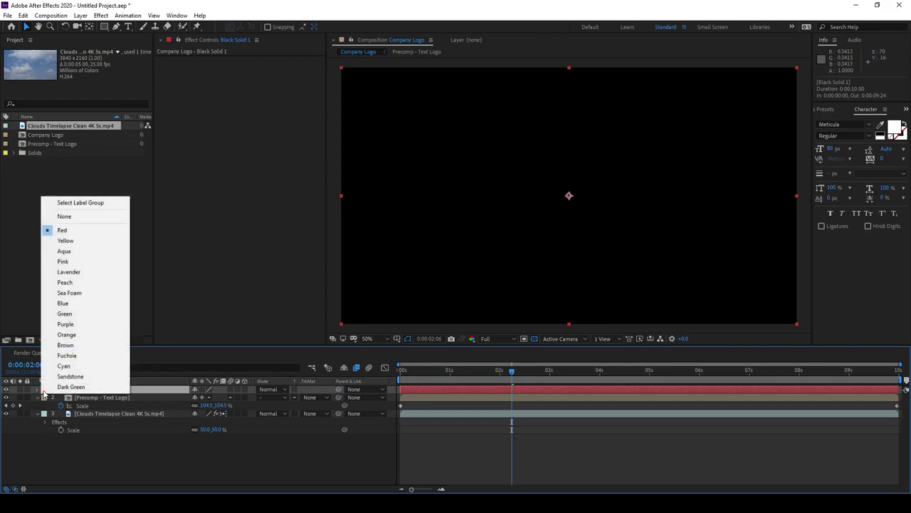
left_click(77, 243)
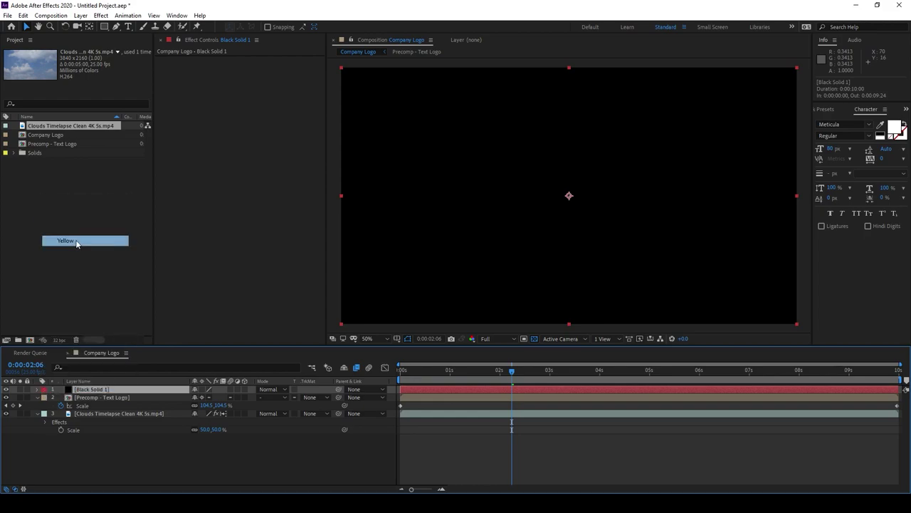
- Fit an ellipse mask to the whole solid and reveal Mask 1's properties
left_click(105, 29)
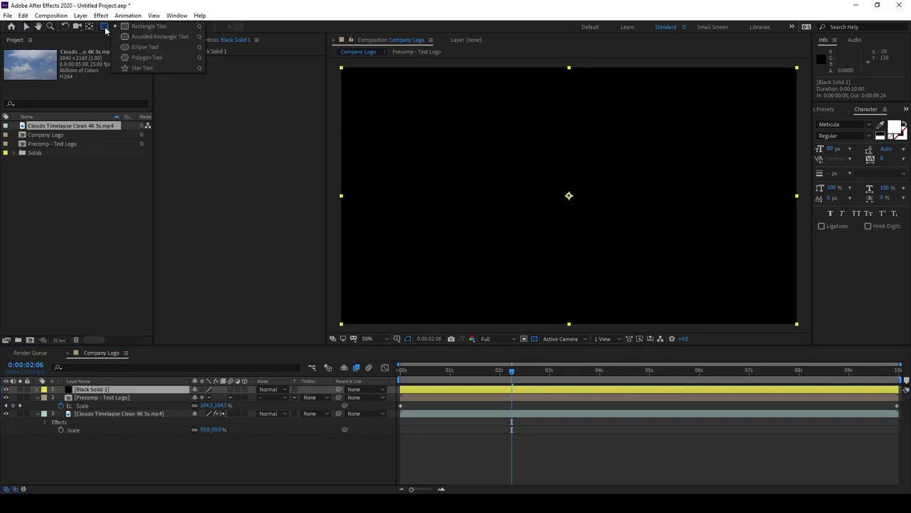
left_click(167, 47)
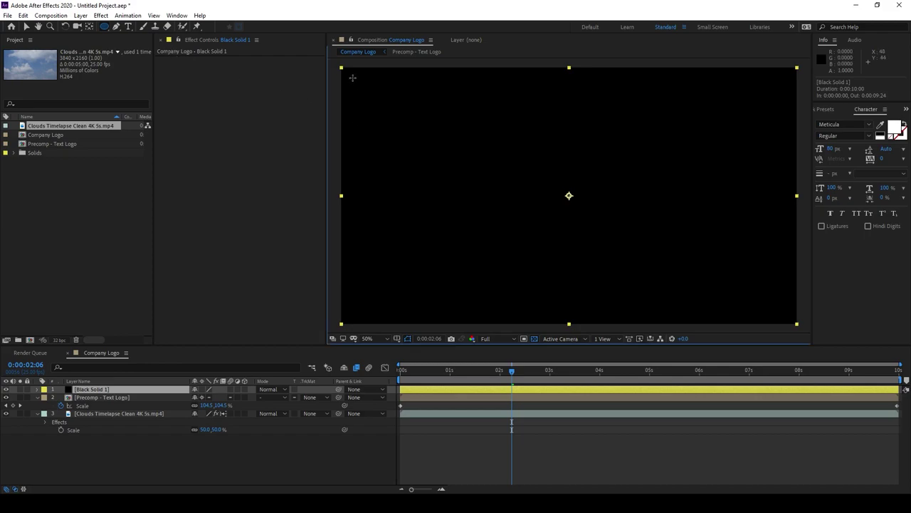
mouse_move(352, 77)
left_mouse_down()
mouse_move(539, 203)
mouse_move(785, 311)
left_mouse_up()
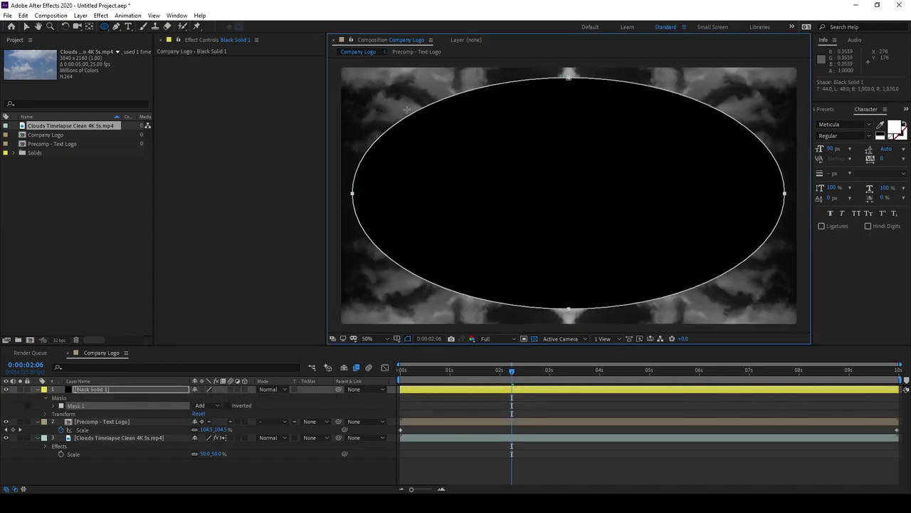
key("ctrl+z")
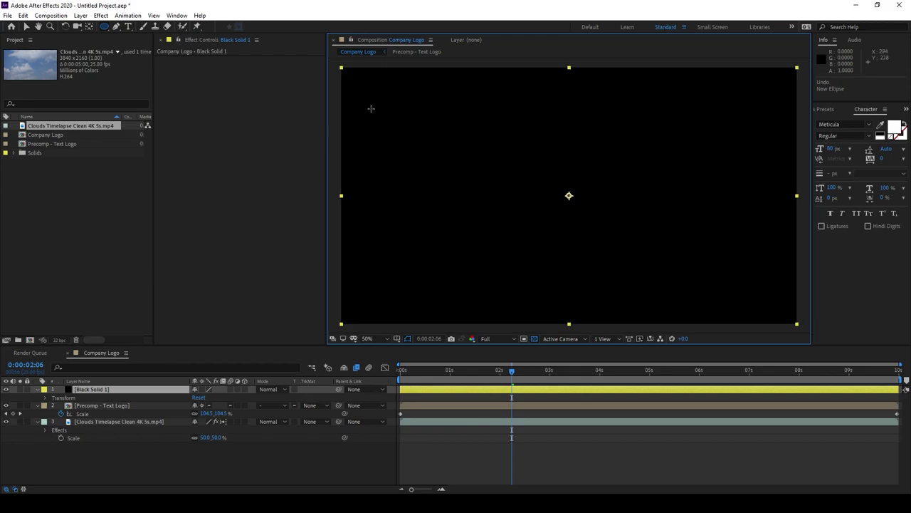
double_click(104, 27)
key("v")
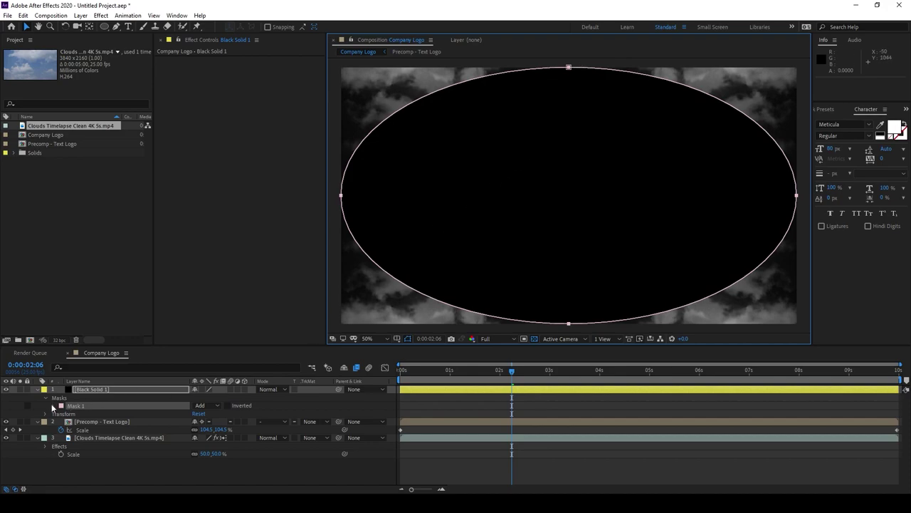
left_click(78, 393)
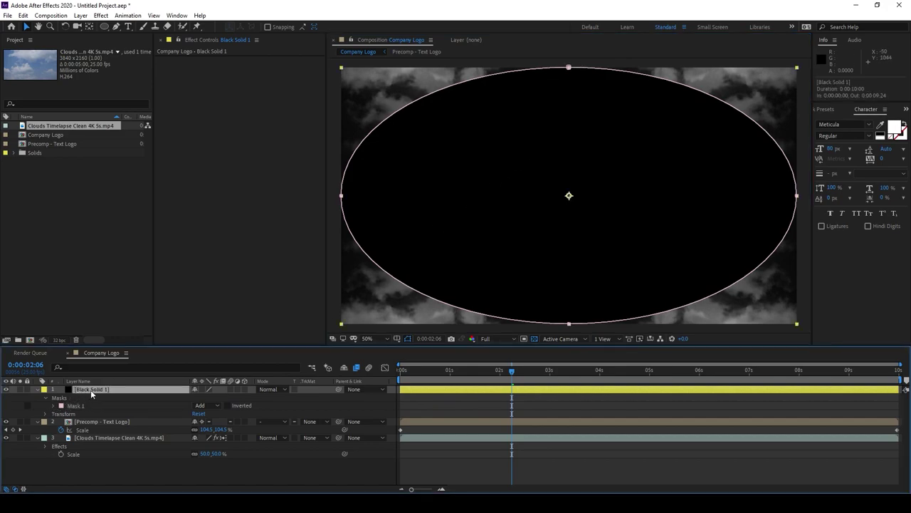
key("ctrl+grave")
key("m")
key("m")
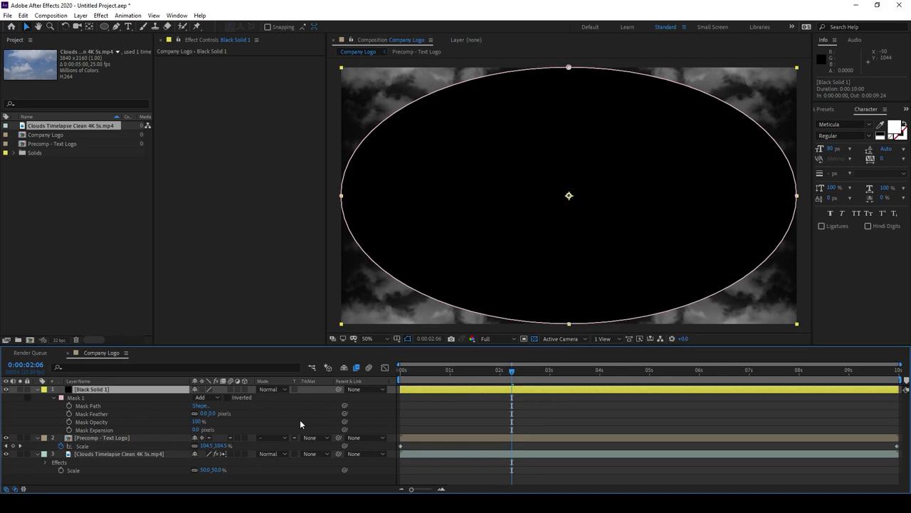
- Set the mask to Subtract with 260 px feather and 178 px expansion
left_click(215, 399)
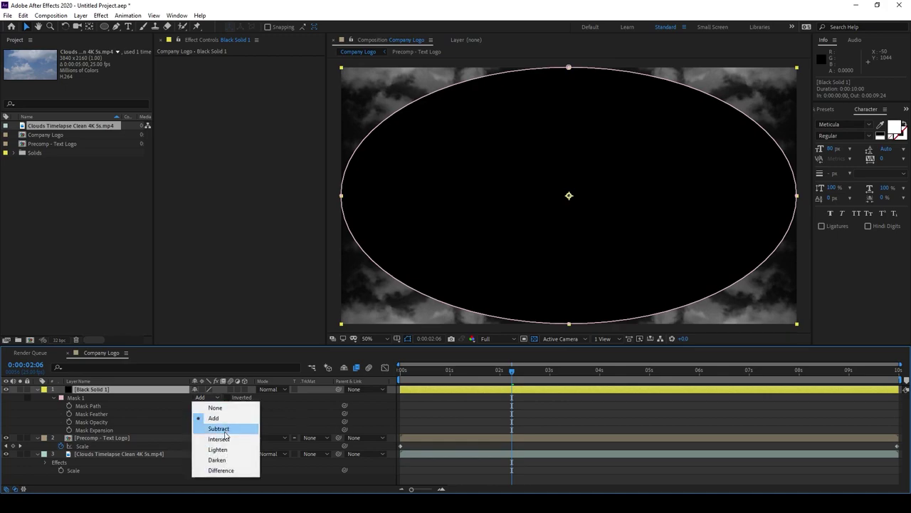
left_click(221, 430)
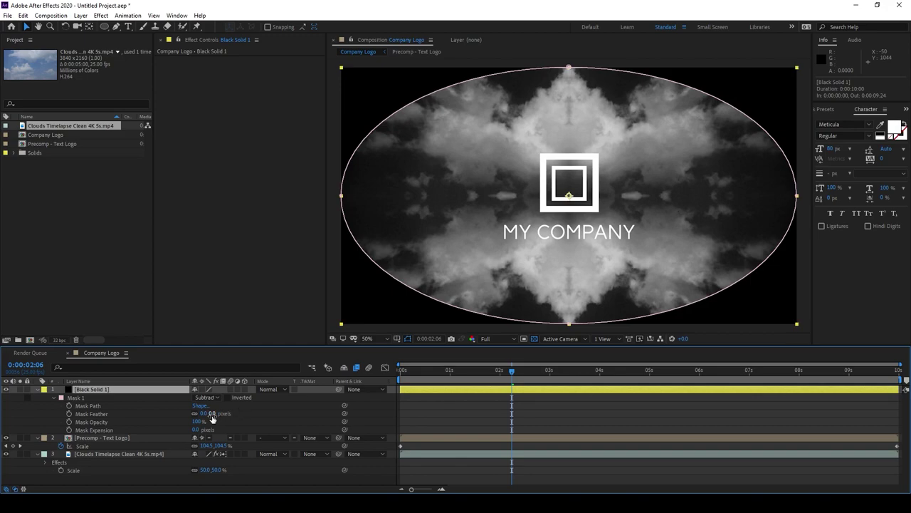
left_click_drag(212, 418, 330, 412)
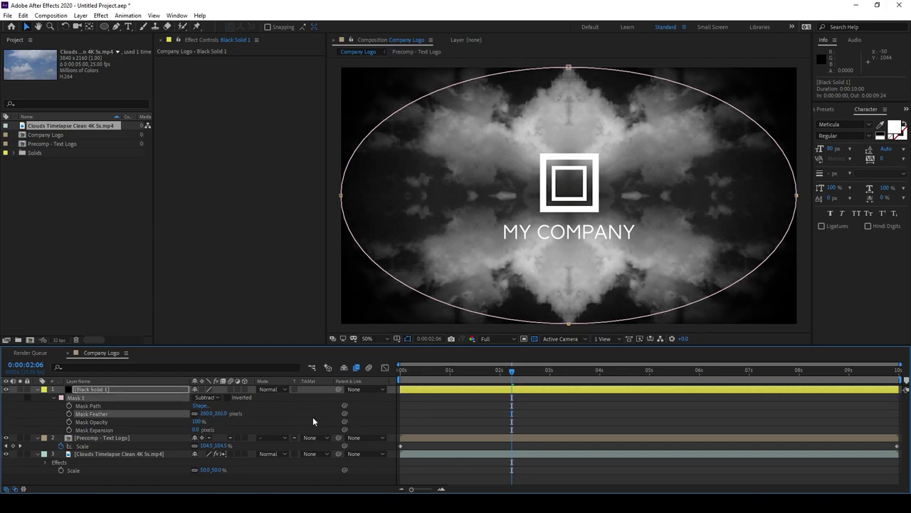
left_click(269, 423)
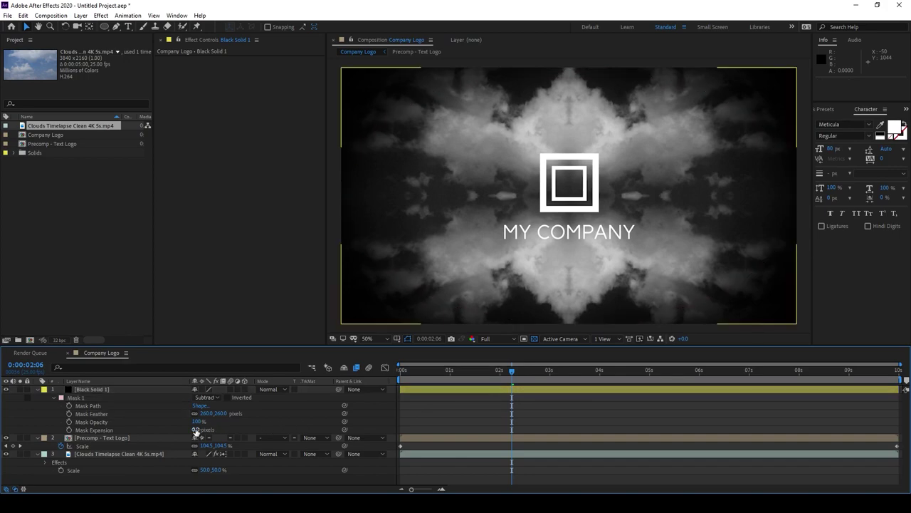
left_click_drag(196, 430, 269, 422)
left_click(665, 421)
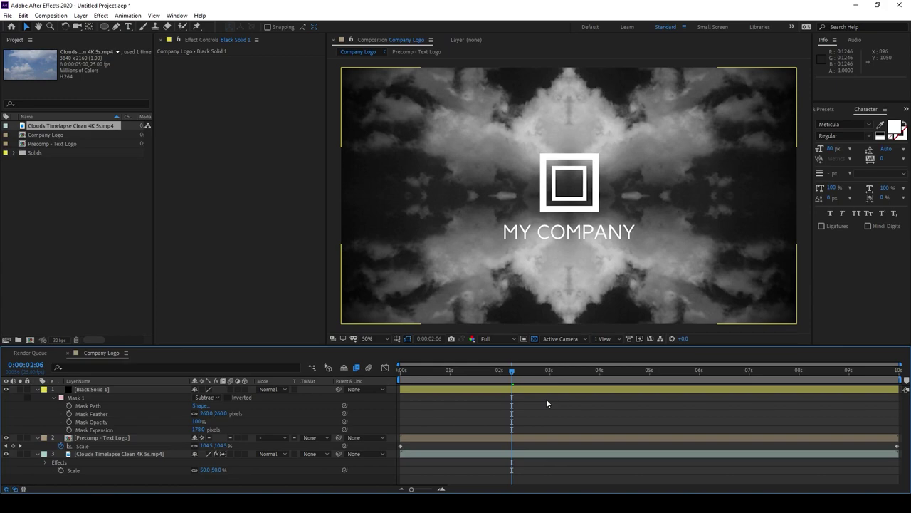
- Add a new adjustment layer on top and apply a Curves effect to it
left_click(80, 15)
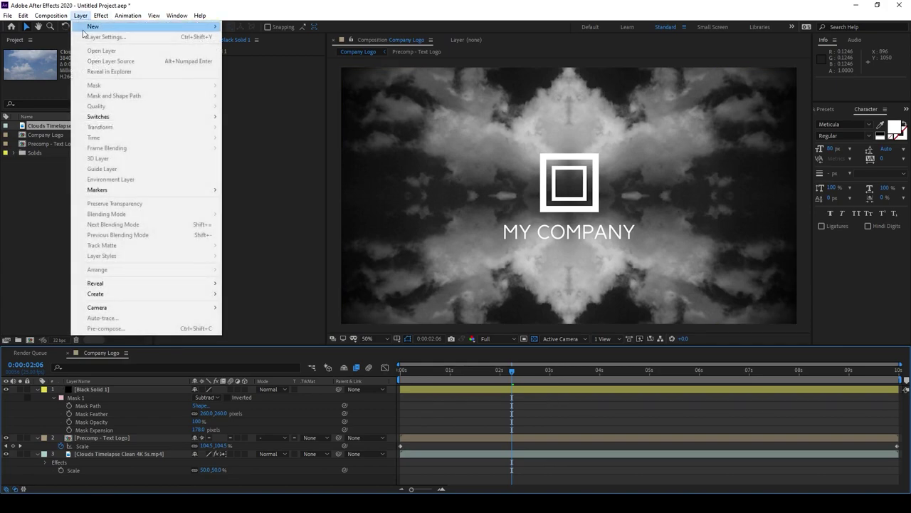
mouse_move(149, 27)
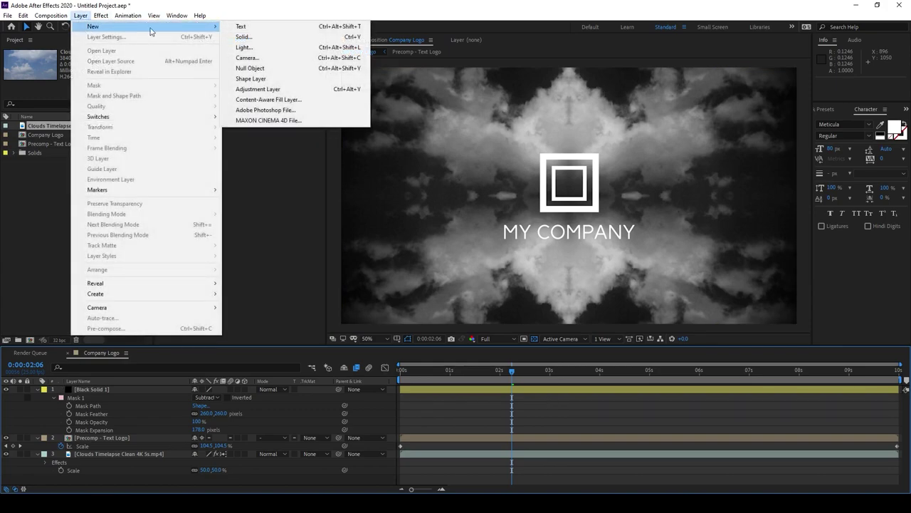
left_click(363, 88)
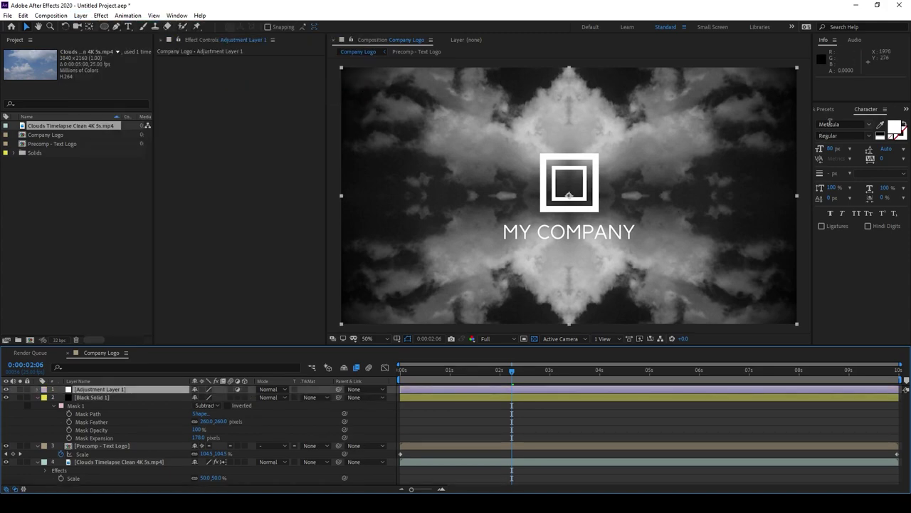
left_click(829, 109)
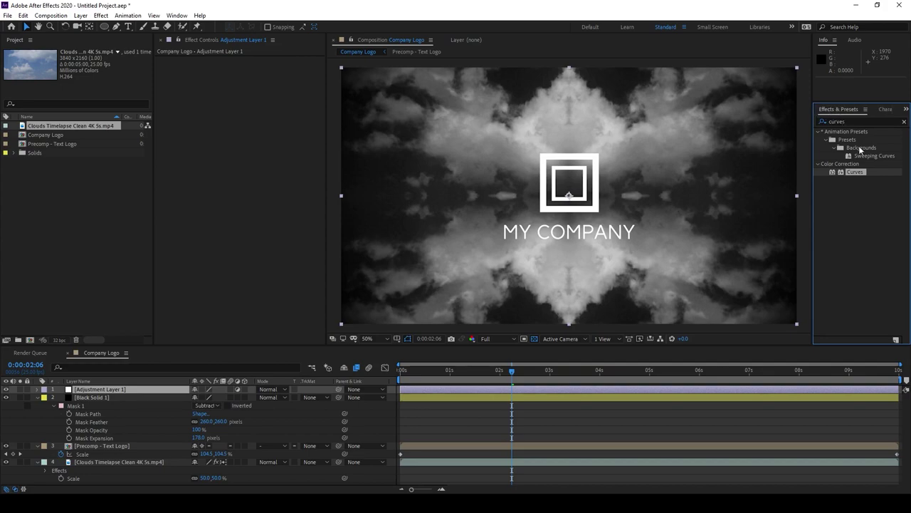
left_click_drag(859, 175, 484, 390)
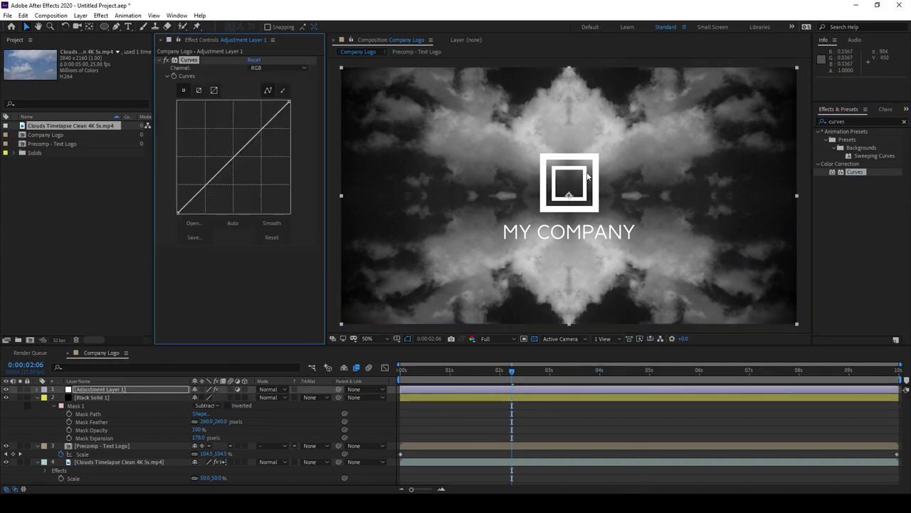
- Bow the RGB curve slightly down, lift the black point and lower the white point
left_click_drag(239, 168, 244, 174)
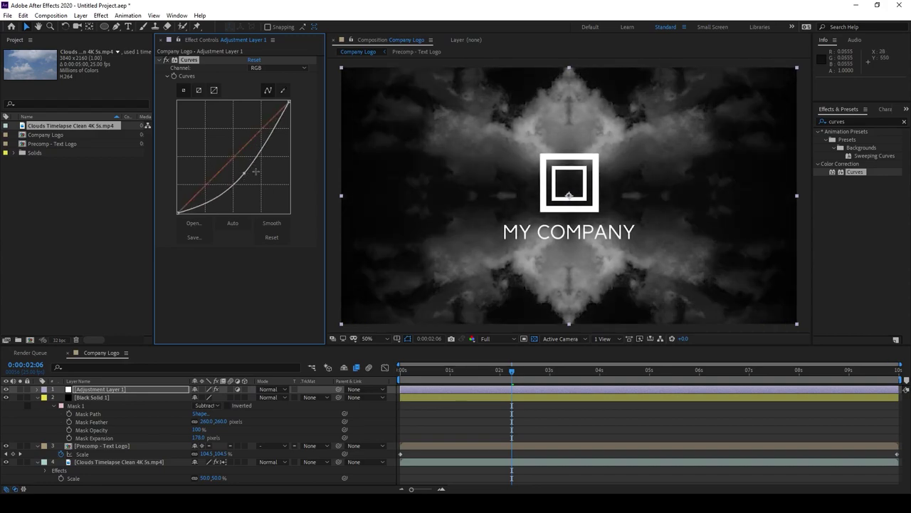
left_click_drag(586, 176, 539, 176)
key("ctrl+z")
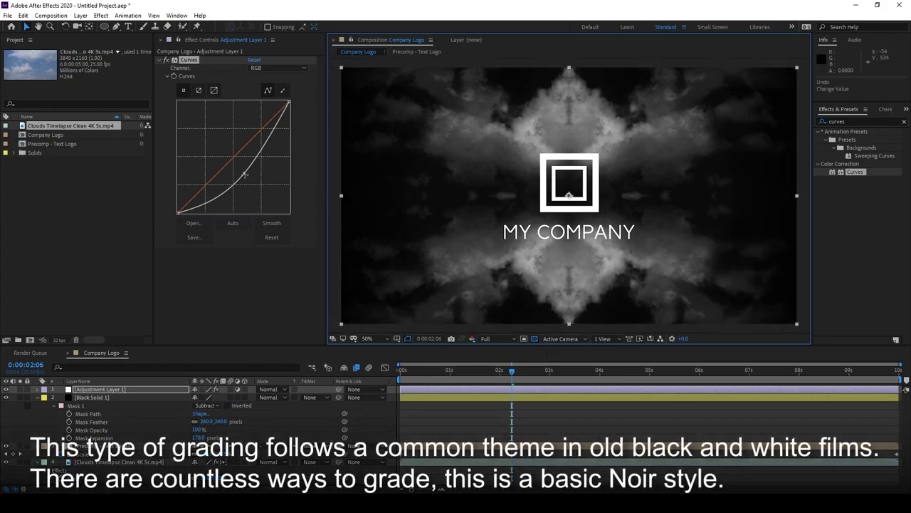
mouse_move(244, 173)
left_mouse_down()
mouse_move(229, 159)
mouse_move(237, 171)
left_mouse_up()
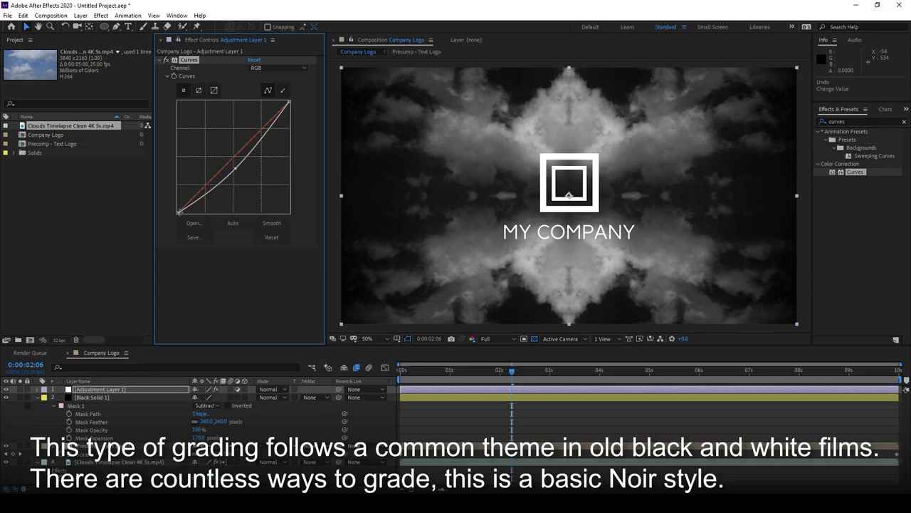
left_click_drag(178, 211, 174, 208)
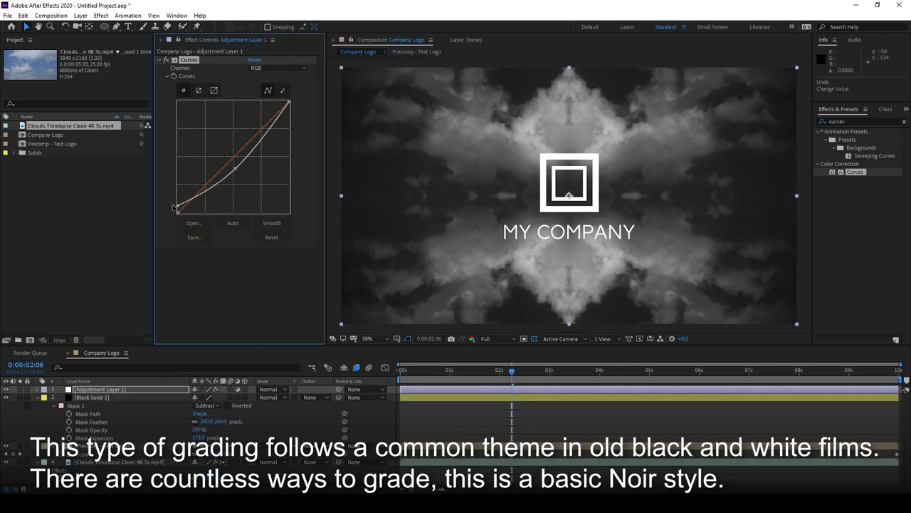
left_click_drag(288, 103, 295, 119)
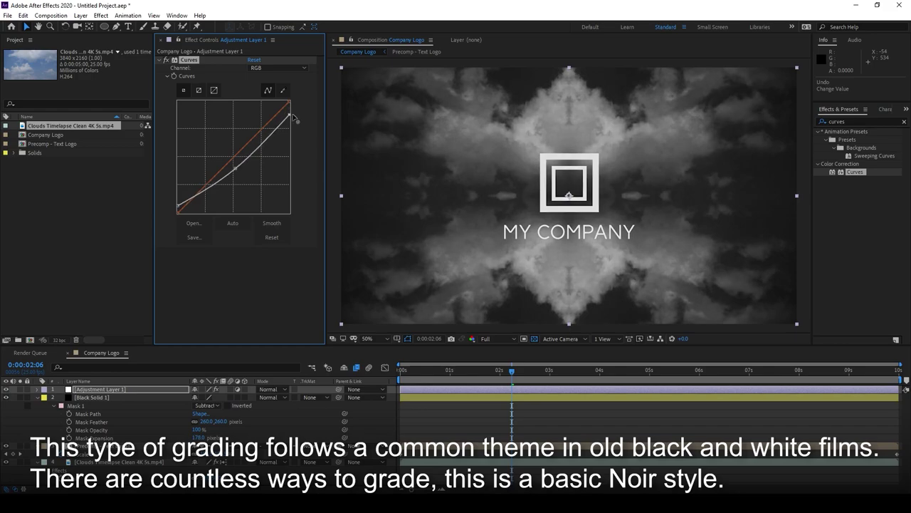
- Deselect the adjustment layer and return the playhead to the first frame
left_click(584, 415)
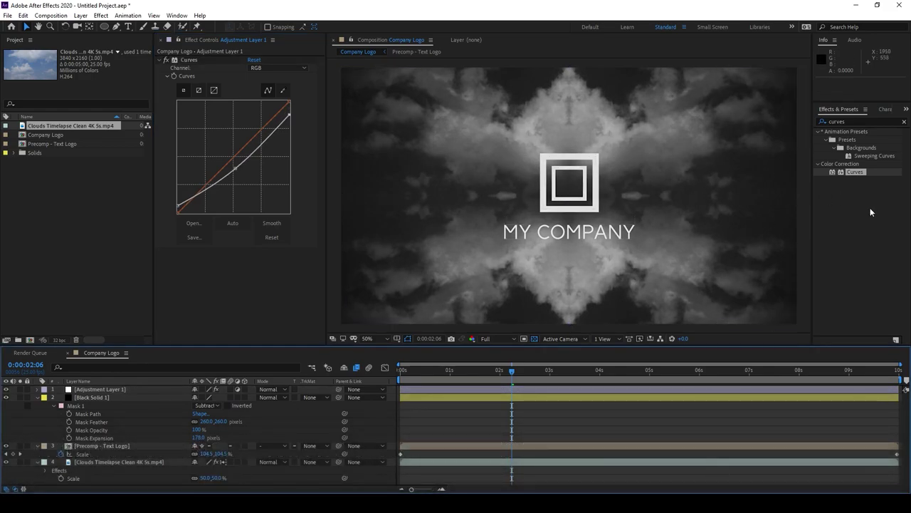
left_click(467, 370)
left_click(448, 371)
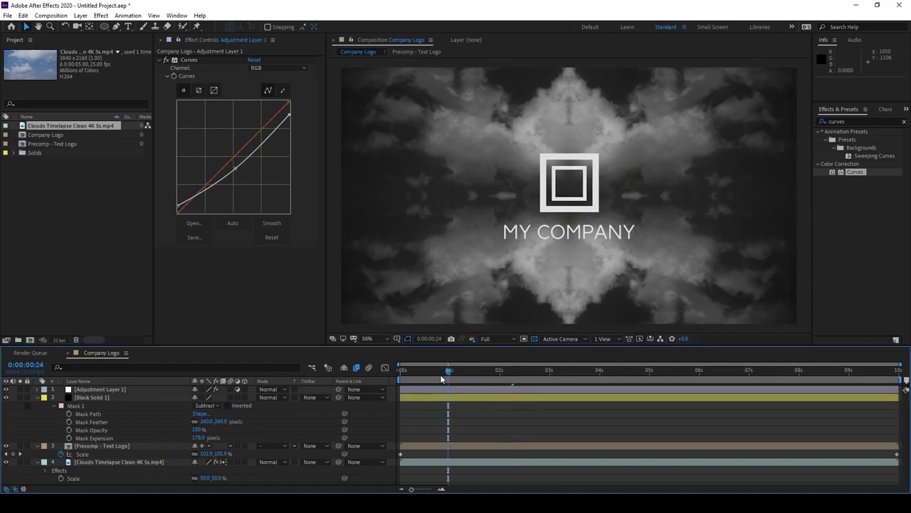
left_click_drag(438, 374, 392, 377)
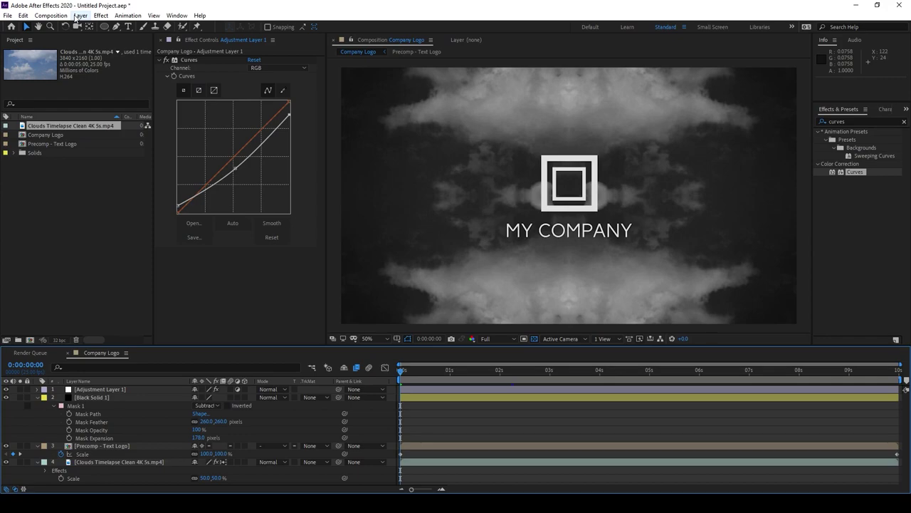
- Create a new black solid and trim Black Solid 2 to end near 1 second
left_click(81, 16)
mouse_move(95, 27)
left_click(246, 37)
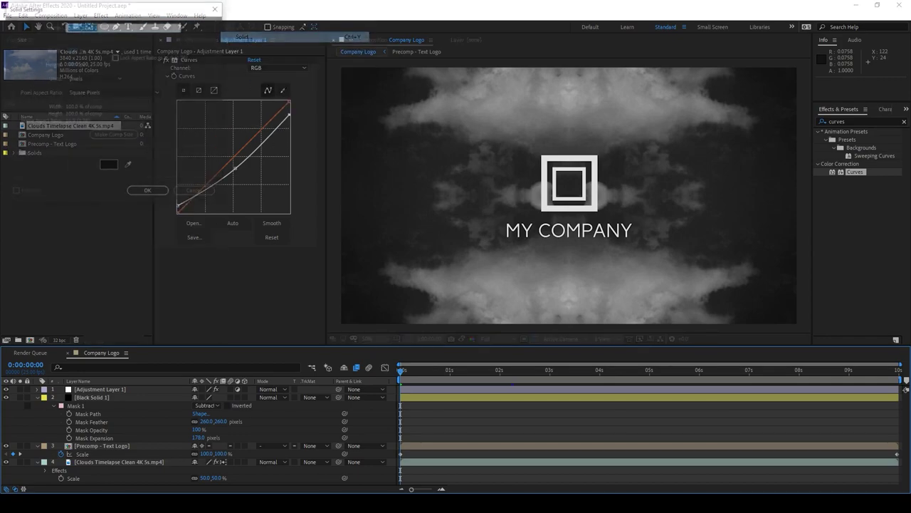
left_click(138, 193)
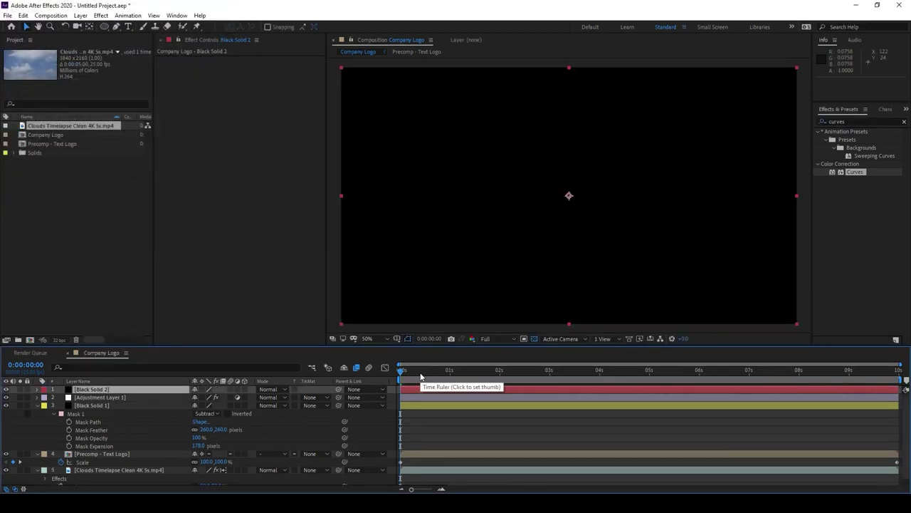
left_click(424, 371)
key("space")
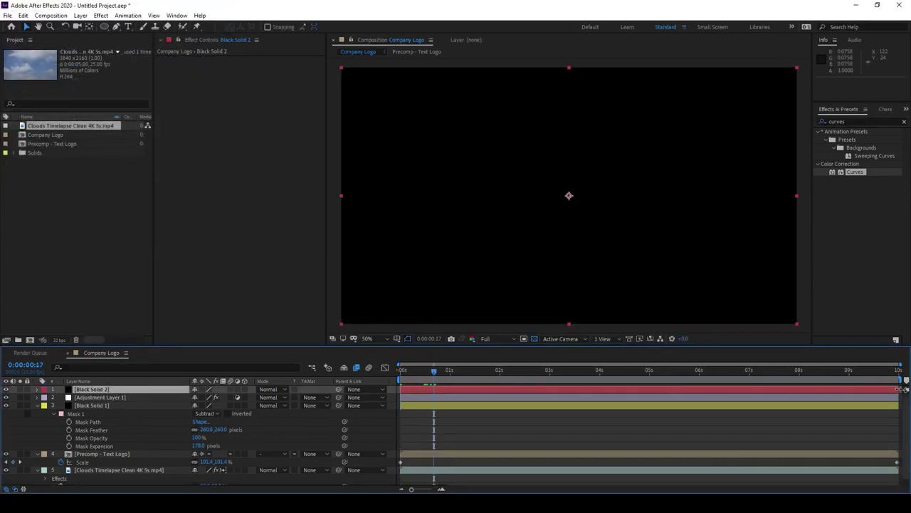
left_click_drag(905, 388, 451, 390)
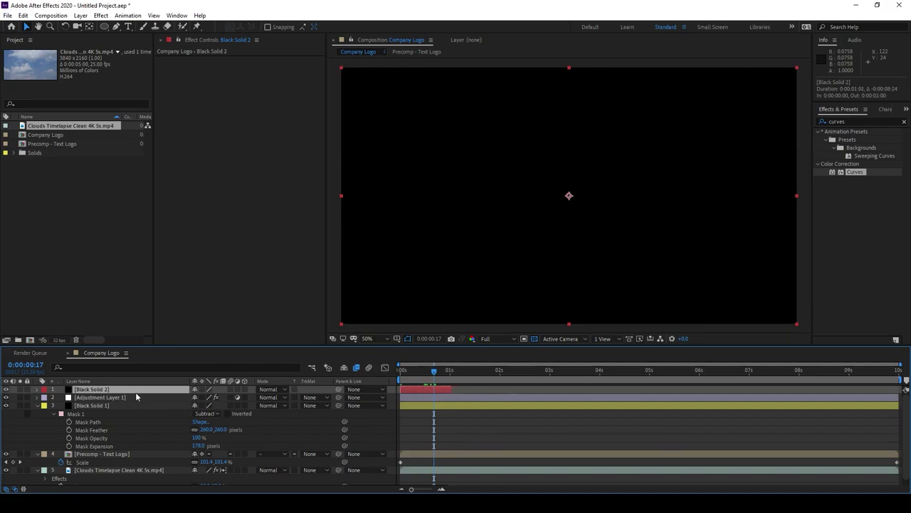
- Keyframe Black Solid 2's Opacity from 100% to 0% over the first second
key("t")
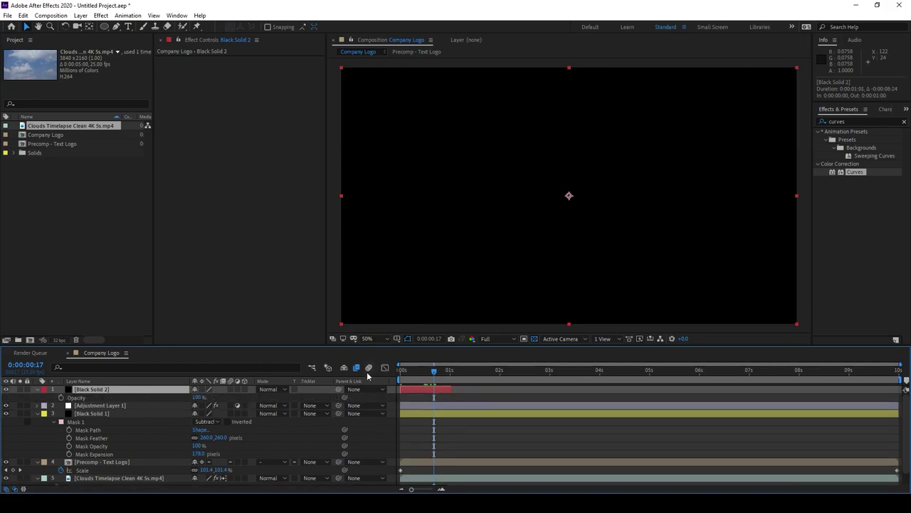
left_click(61, 397)
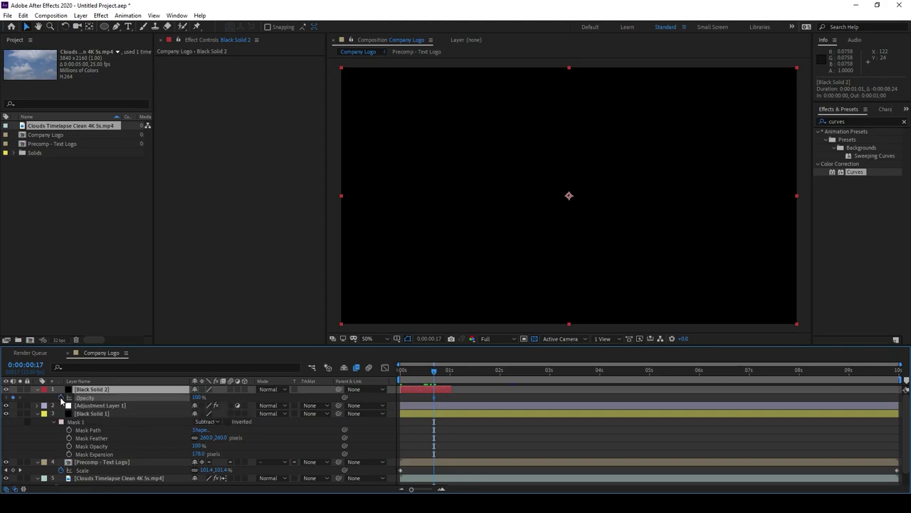
left_click(431, 399)
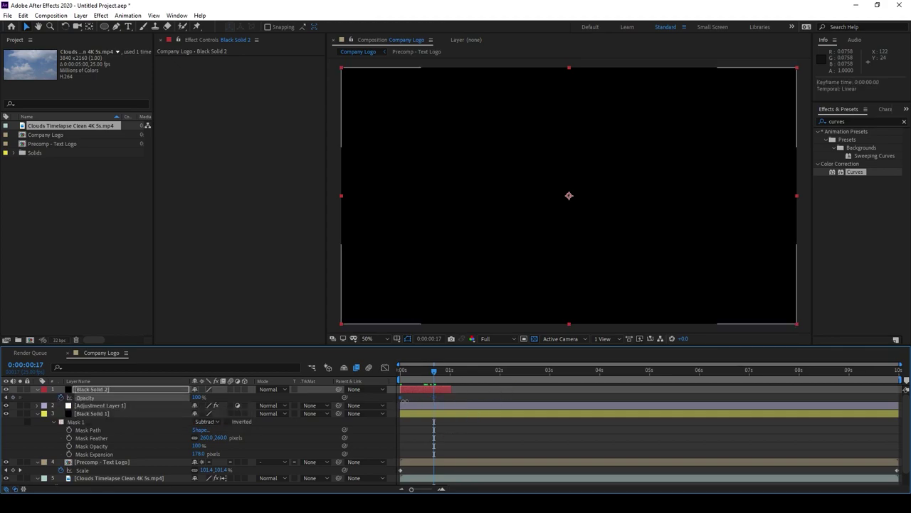
left_click(202, 398)
type("0")
key("Return")
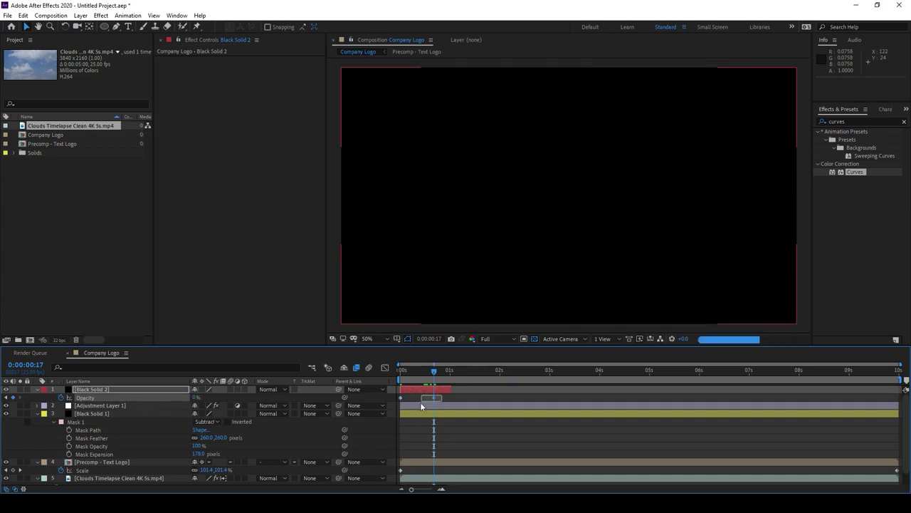
left_click_drag(434, 398, 451, 399)
left_click(520, 400)
- Move Black Solid 2 below Black Solid 1 and preview the fade-in from the start
left_click(422, 389)
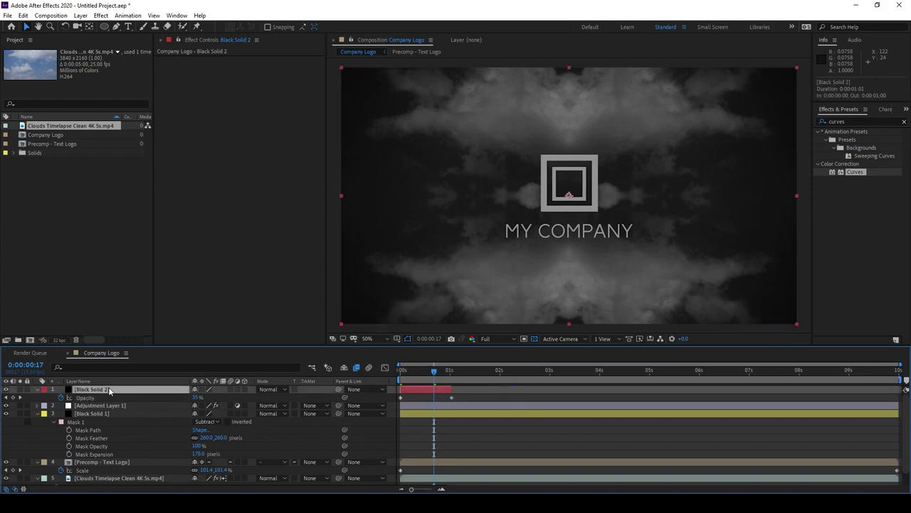
left_click_drag(108, 387, 115, 442)
left_click(484, 418)
left_click_drag(433, 370, 391, 376)
key("space")
key("space")
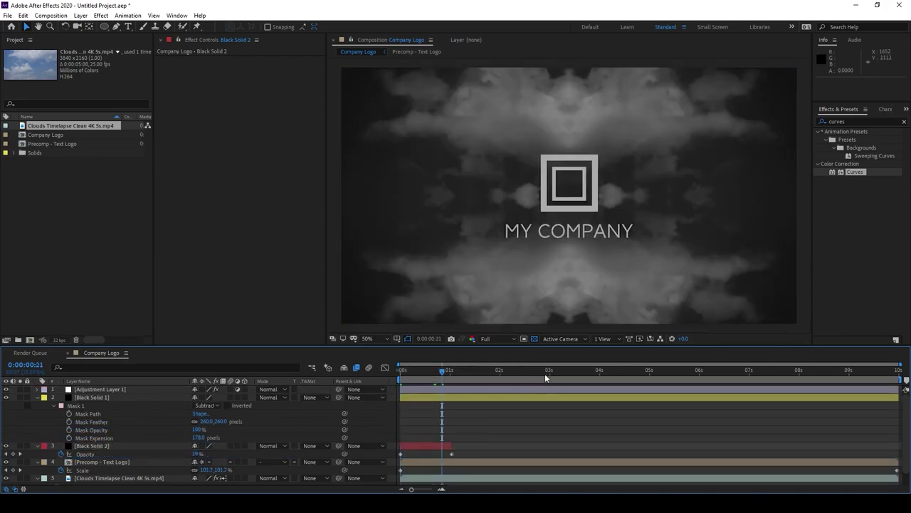
left_click(544, 371)
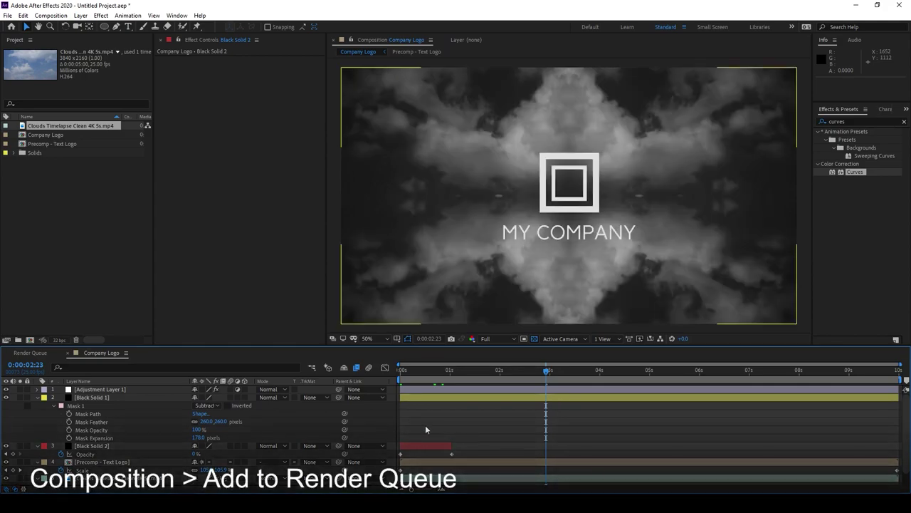
- Add Company Logo to the Render Queue with QuickTime as the output format
left_click(50, 15)
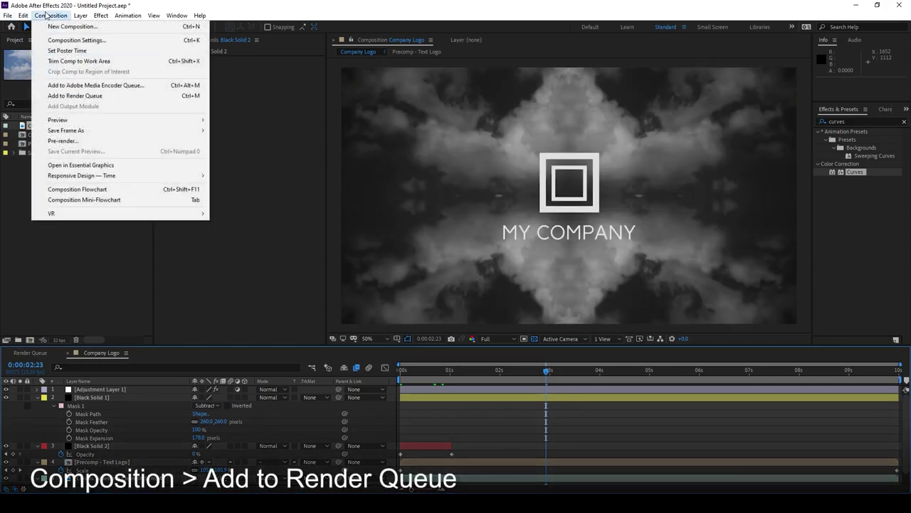
left_click(151, 96)
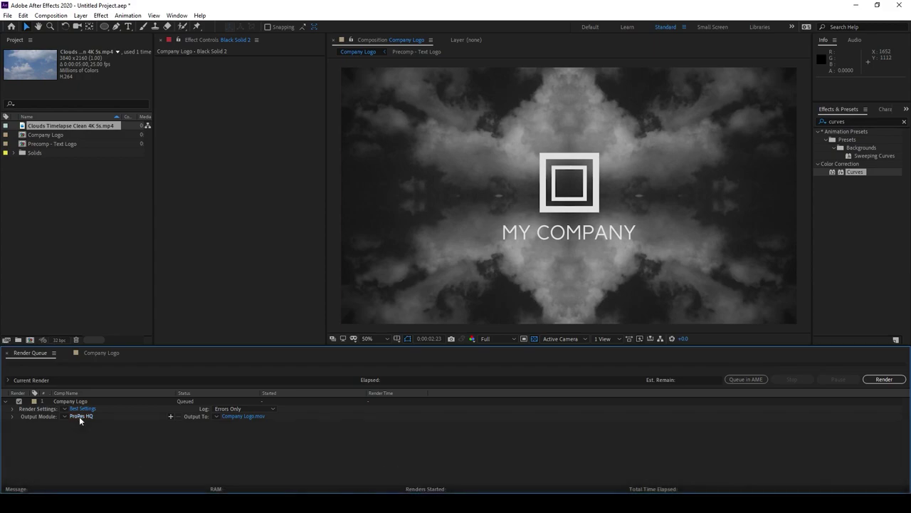
left_click(84, 416)
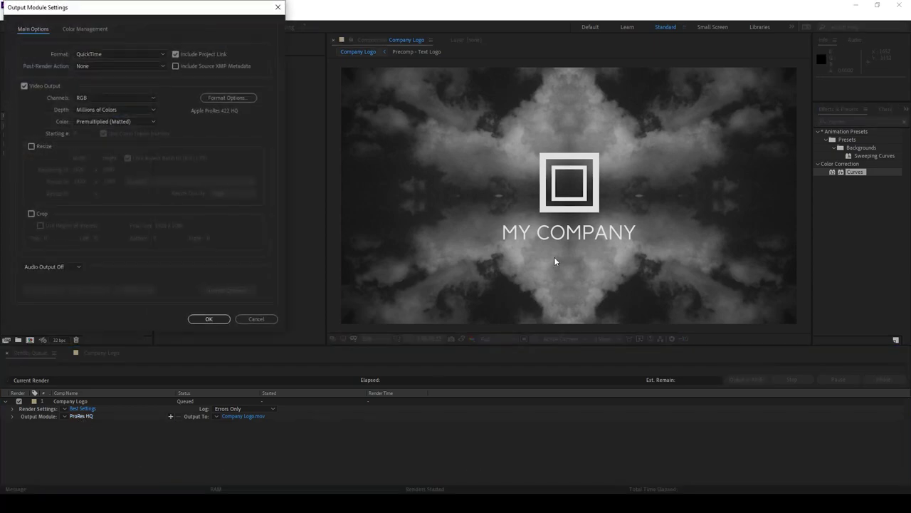
left_click_drag(119, 13, 221, 47)
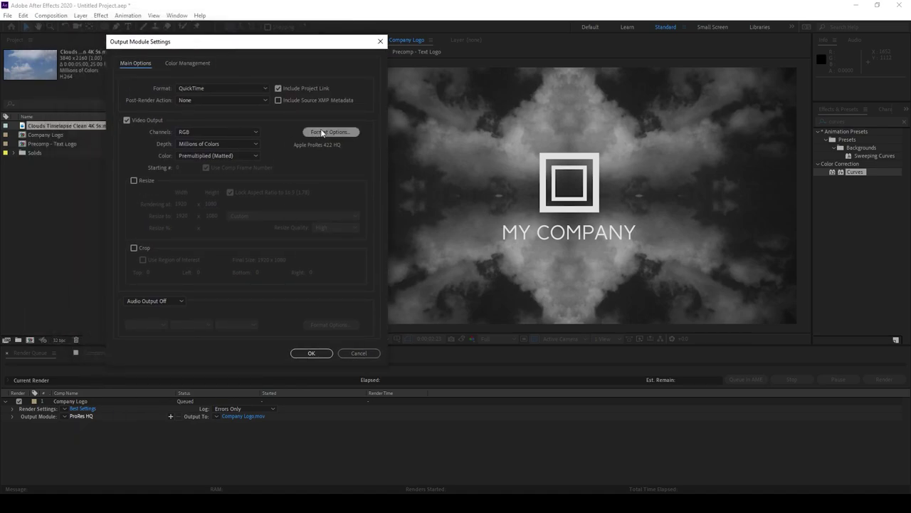
left_click(206, 87)
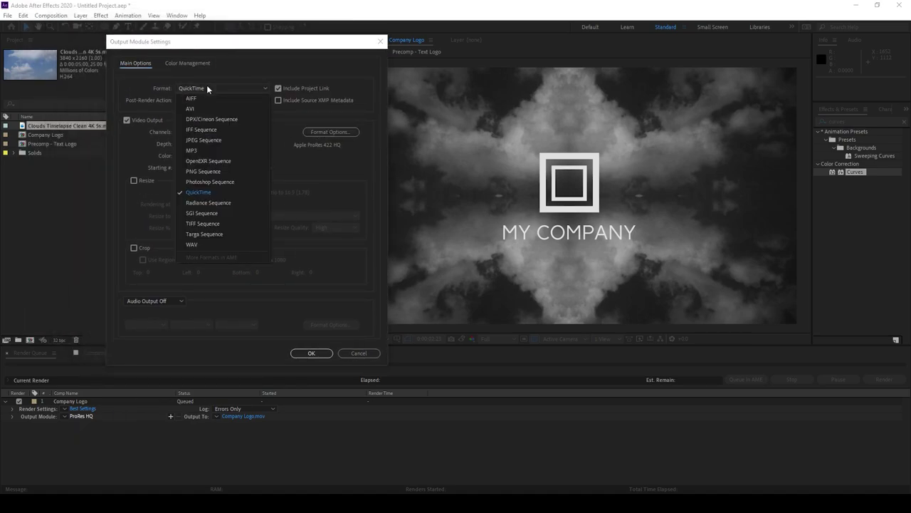
left_click(229, 194)
- Set the QuickTime video codec to Apple ProRes 422 HQ and confirm the output module
left_click(320, 132)
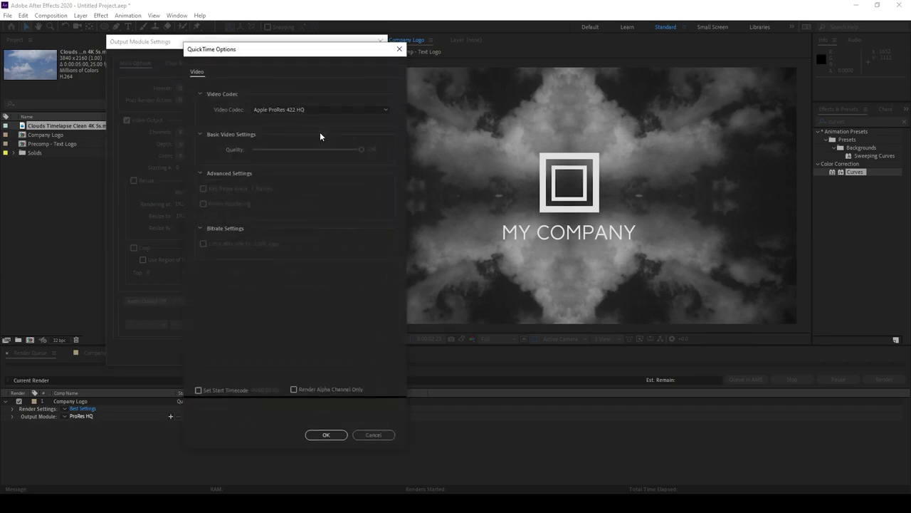
left_click(292, 110)
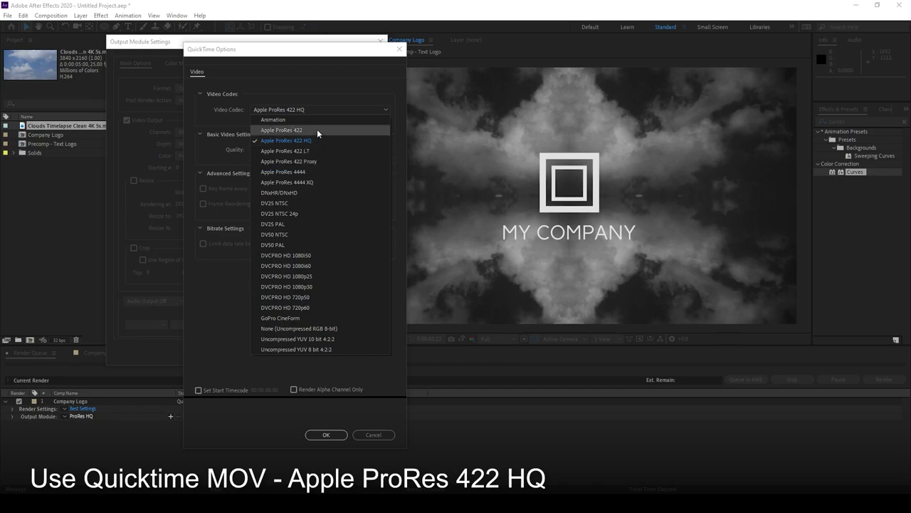
left_click(304, 143)
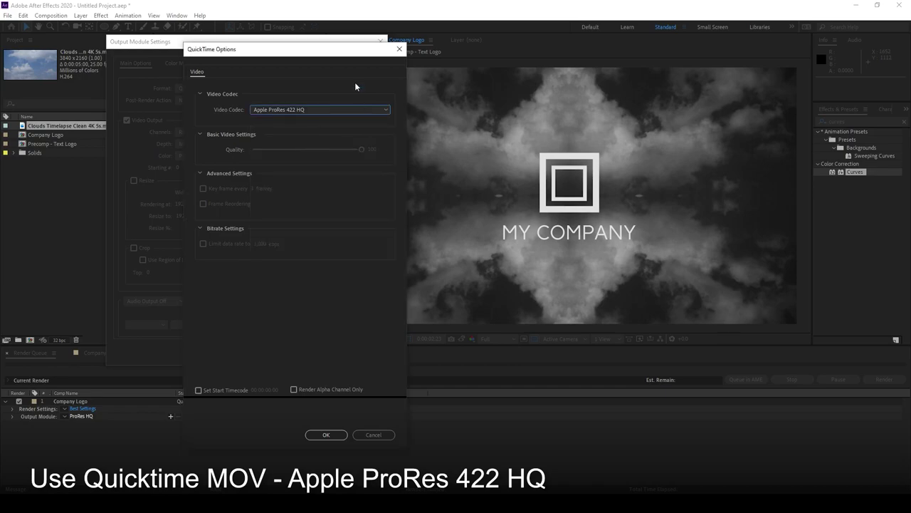
left_click(326, 434)
left_click(310, 354)
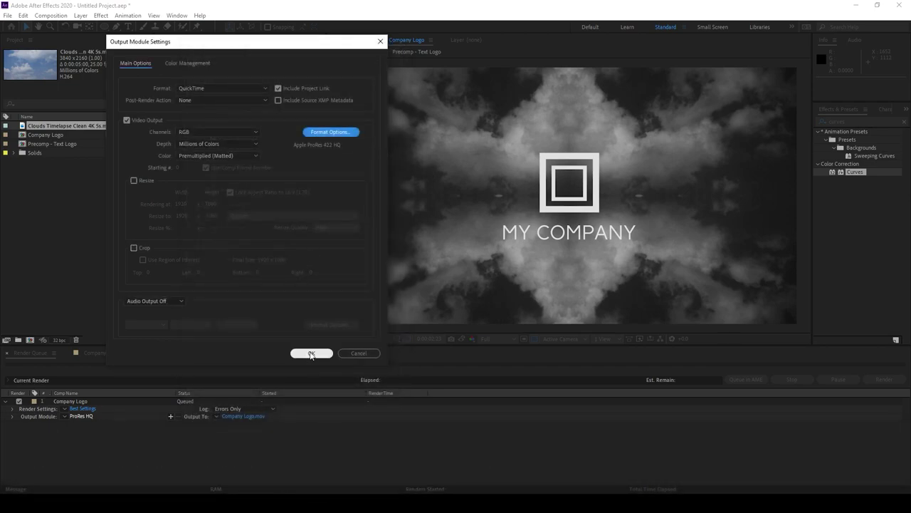